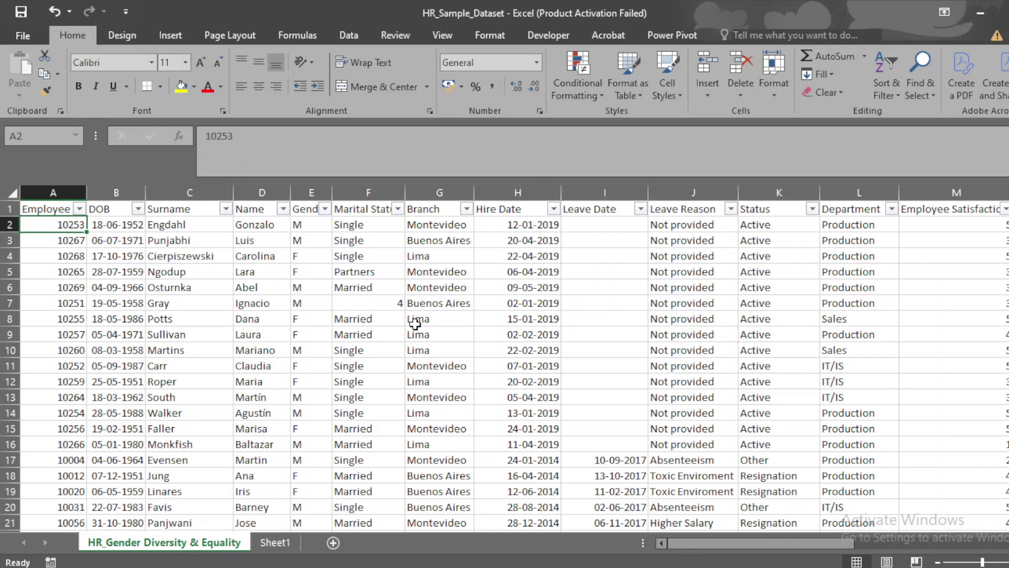
Go to the marital status in cell F7 and undo its last change
{"action": "key", "text": "Right"}
{"action": "key", "text": "Right"}
{"action": "key", "text": "Right"}
{"action": "key", "text": "Right"}
{"action": "key", "text": "Down"}
{"action": "key", "text": "Down"}
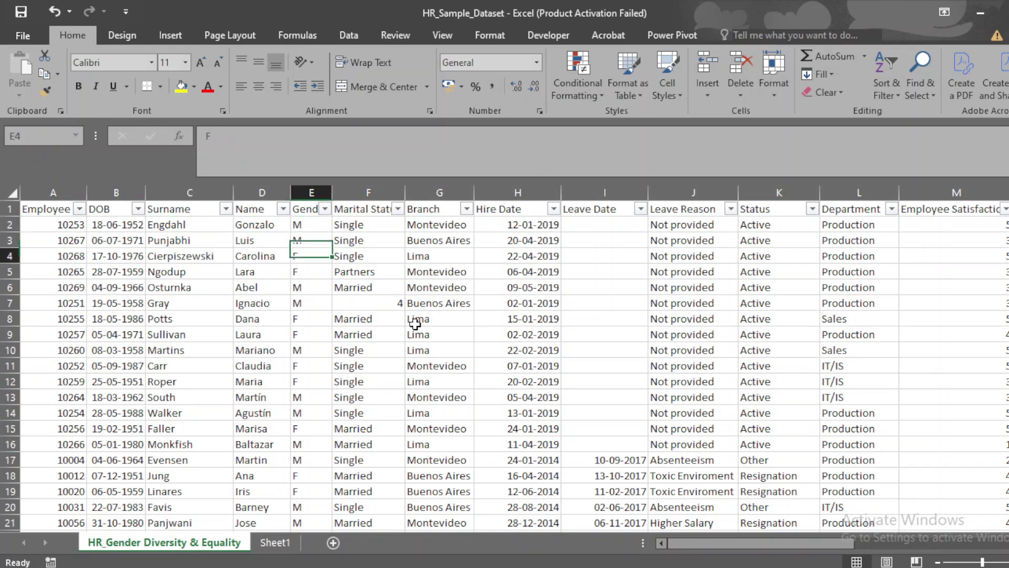
{"action": "key", "text": "Down"}
{"action": "key", "text": "Right"}
{"action": "key", "text": "Down"}
{"action": "key", "text": "Down"}
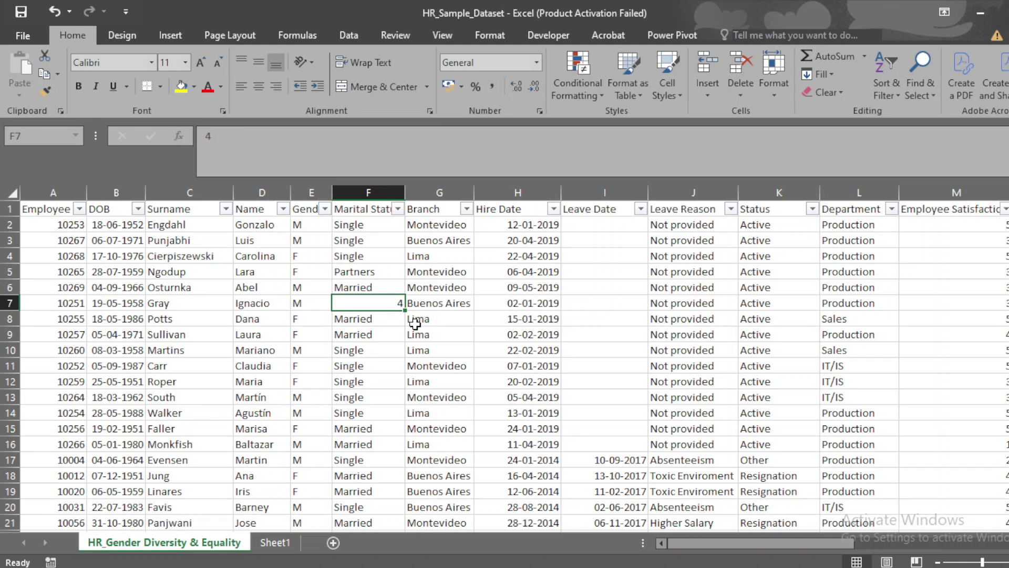
{"action": "key", "text": "ctrl+z"}
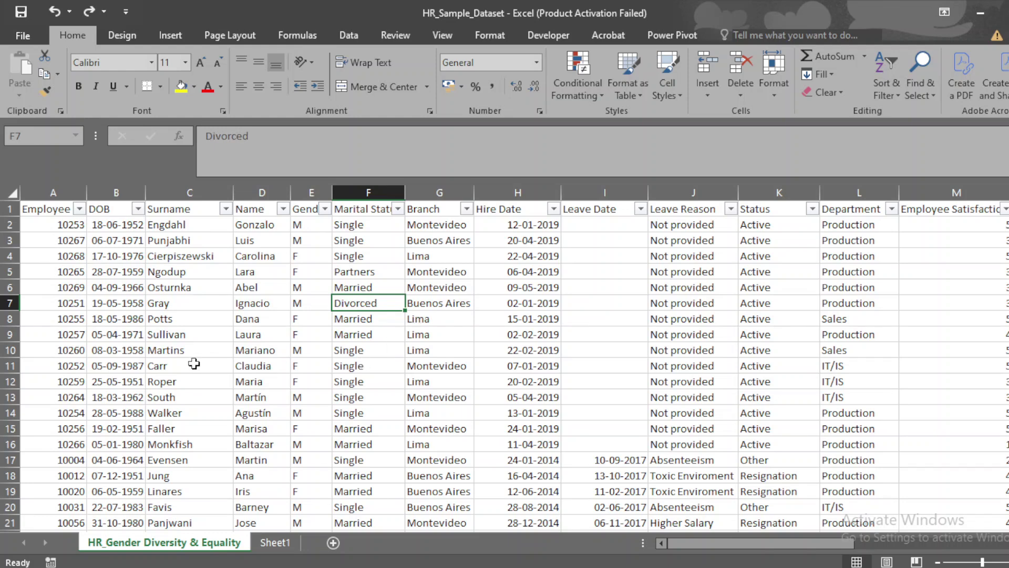
Make the header row of the employee data bold
{"action": "left_click", "coordinate": [55, 205]}
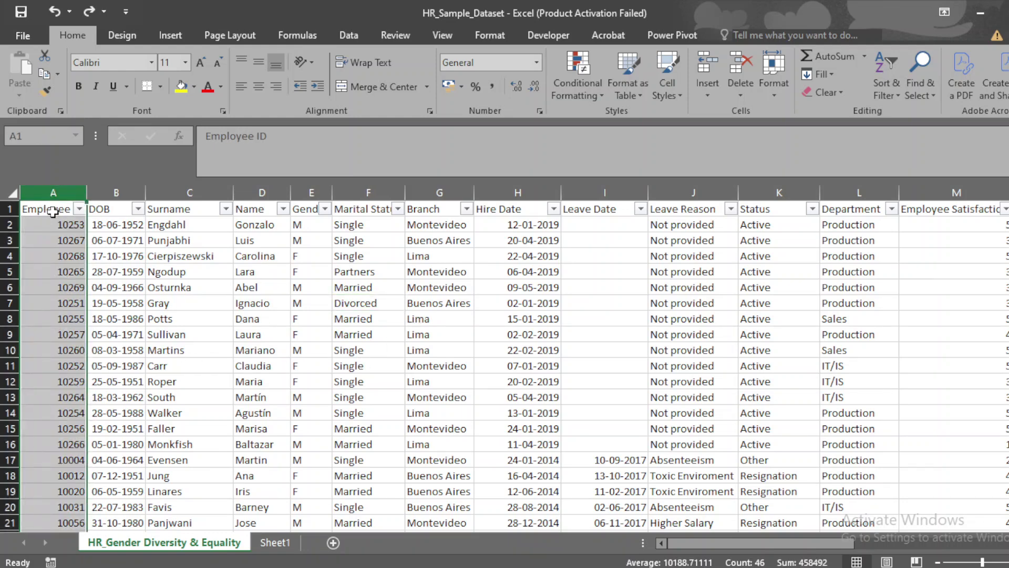
{"action": "left_click", "coordinate": [52, 211]}
{"action": "key", "text": "shift+space"}
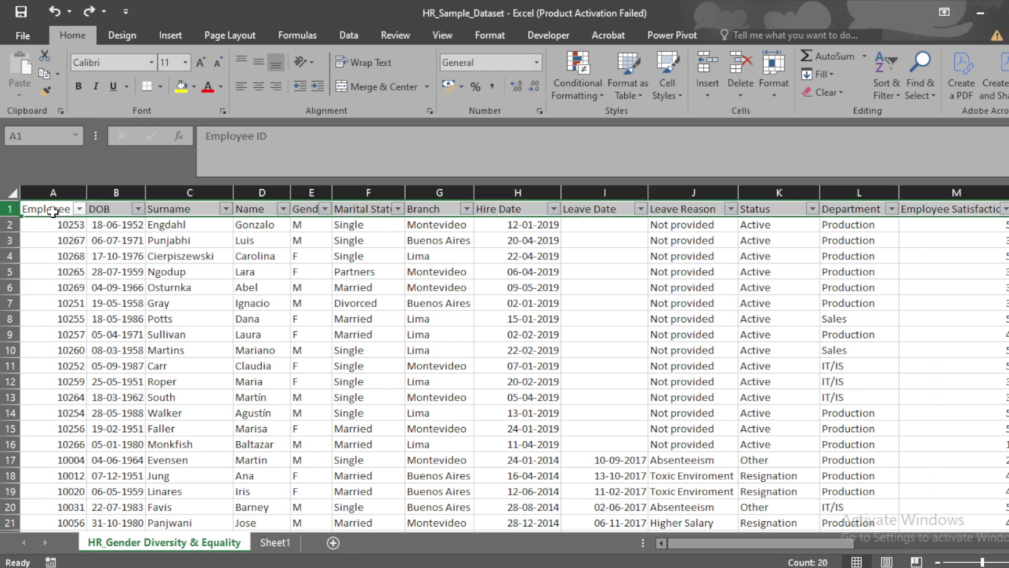
{"action": "key", "text": "ctrl+b"}
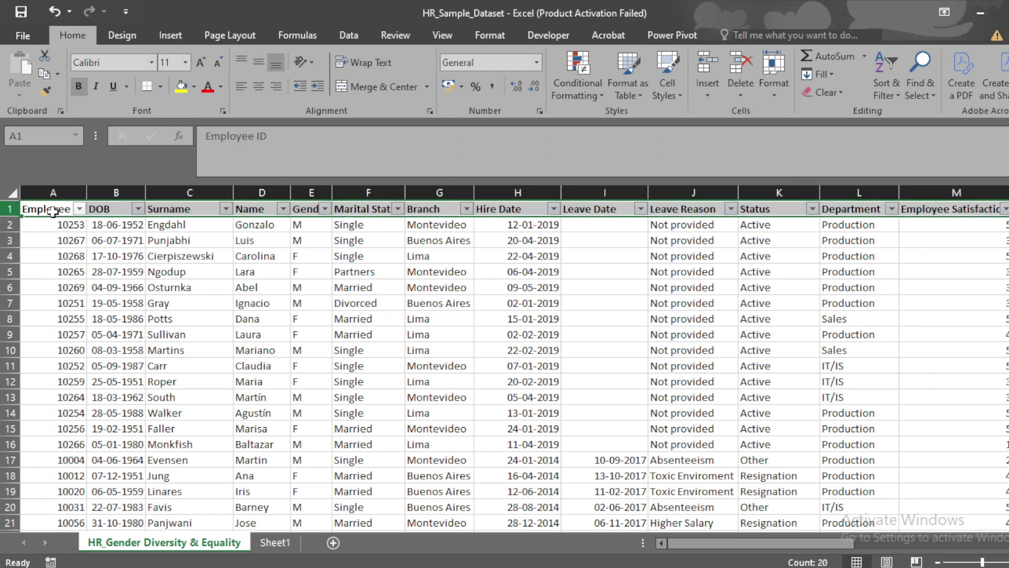
Apply all borders to the employee data from cell A2 through the last used cell
{"action": "key", "text": "Down"}
{"action": "key", "text": "ctrl+shift+End"}
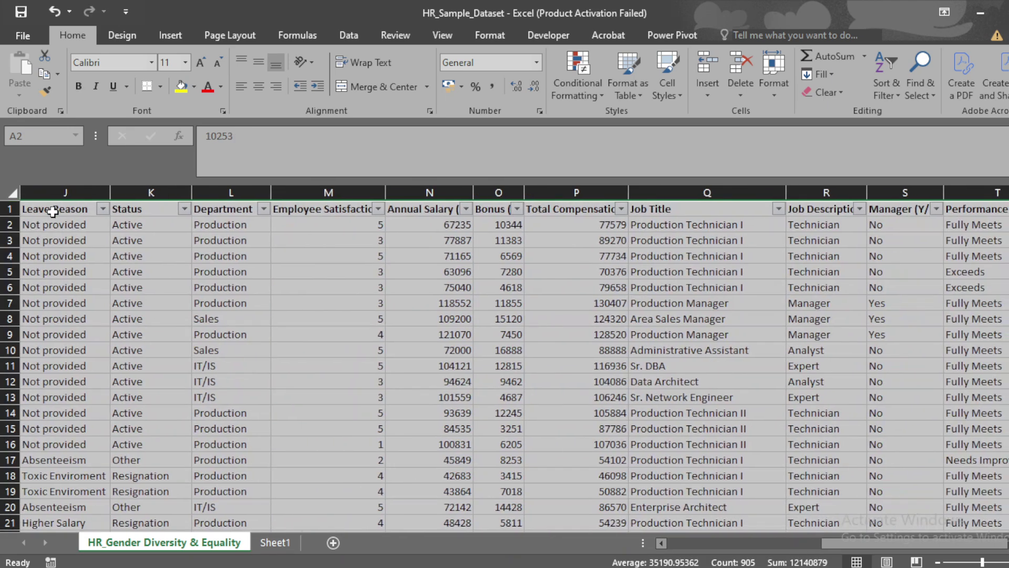
{"action": "key", "text": "alt"}
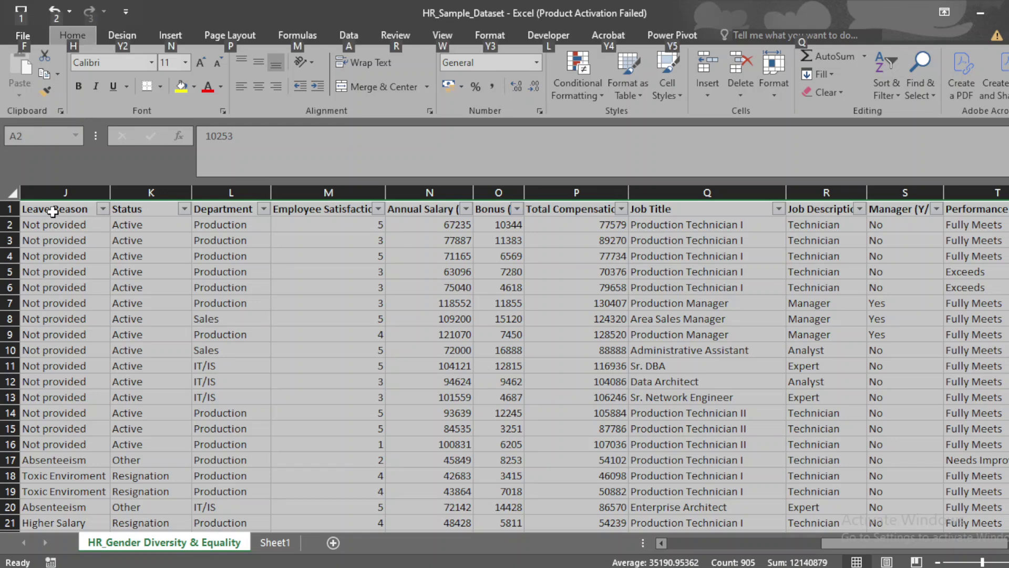
{"action": "left_click", "coordinate": [161, 86]}
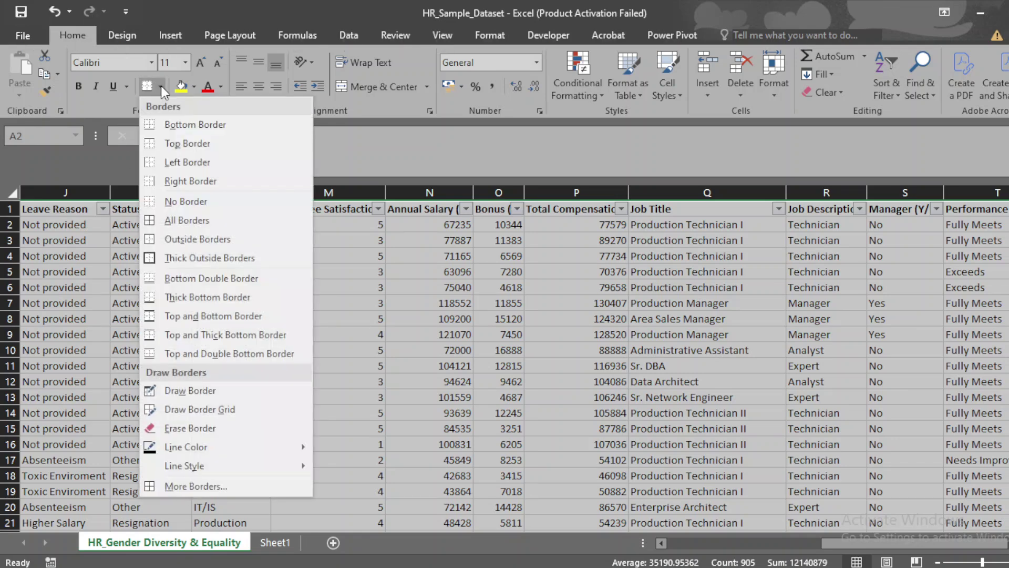
{"action": "left_click", "coordinate": [184, 221]}
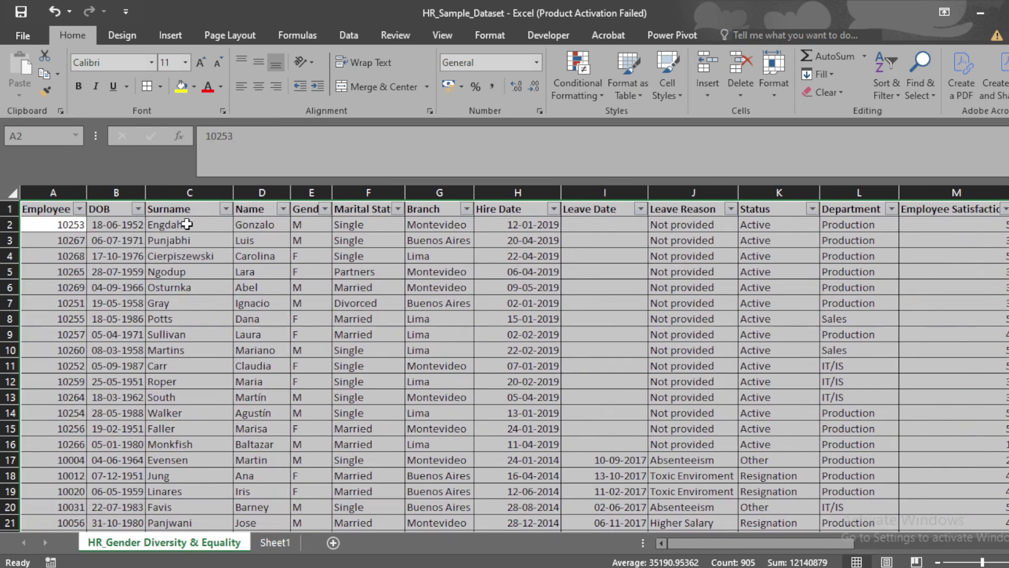
{"action": "left_click", "coordinate": [261, 300]}
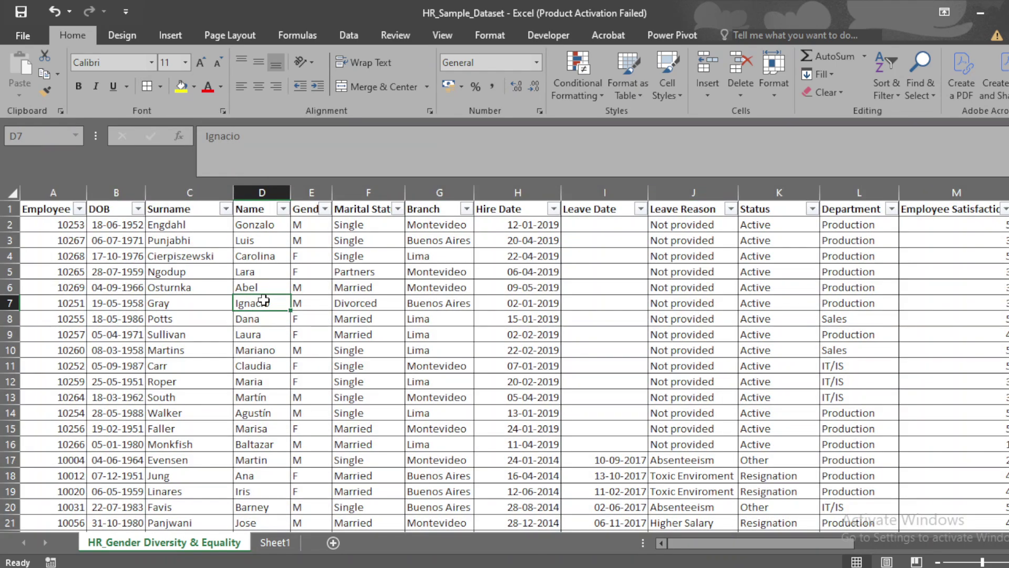
Read the task list on Sheet1, focusing on the first task in cell A1
{"action": "left_click", "coordinate": [282, 544]}
{"action": "left_click", "coordinate": [422, 271]}
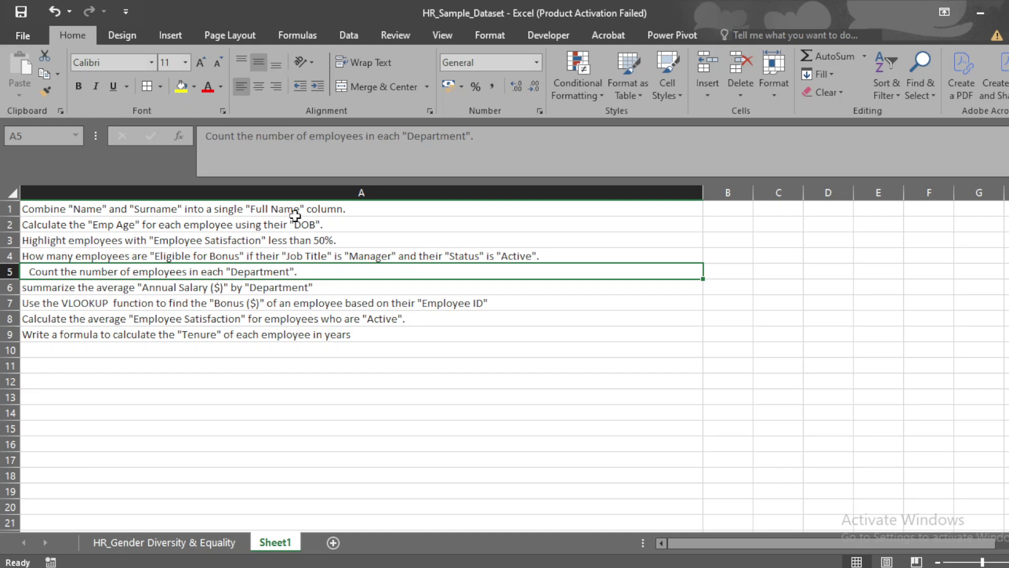
{"action": "left_click", "coordinate": [316, 212]}
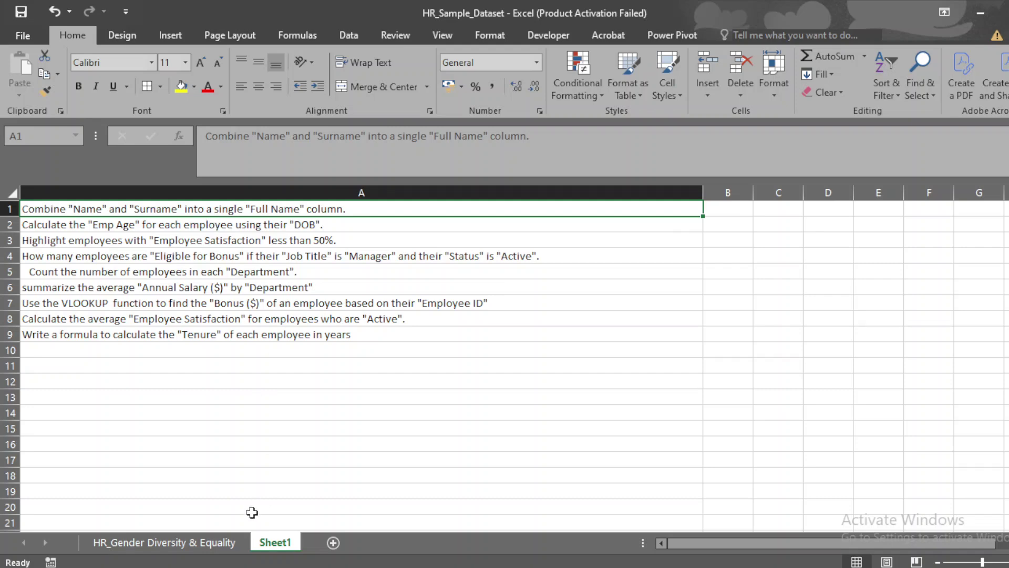
Return to the HR_Gender Diversity & Equality sheet and examine the Surname and Name columns and their neighbouring Gender column
{"action": "left_click", "coordinate": [202, 541]}
{"action": "left_click", "coordinate": [253, 240]}
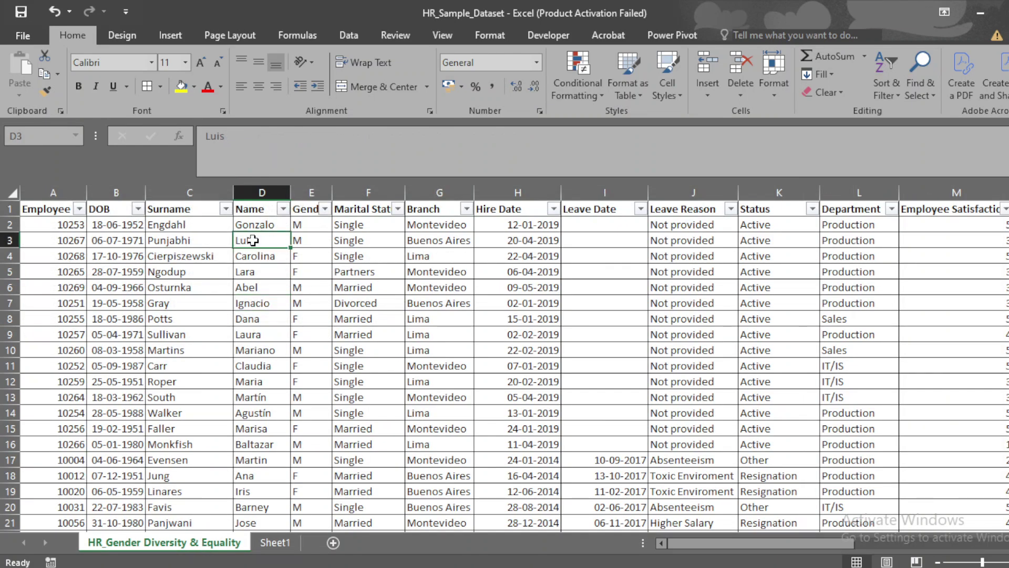
{"action": "key", "text": "Up"}
{"action": "key", "text": "Left"}
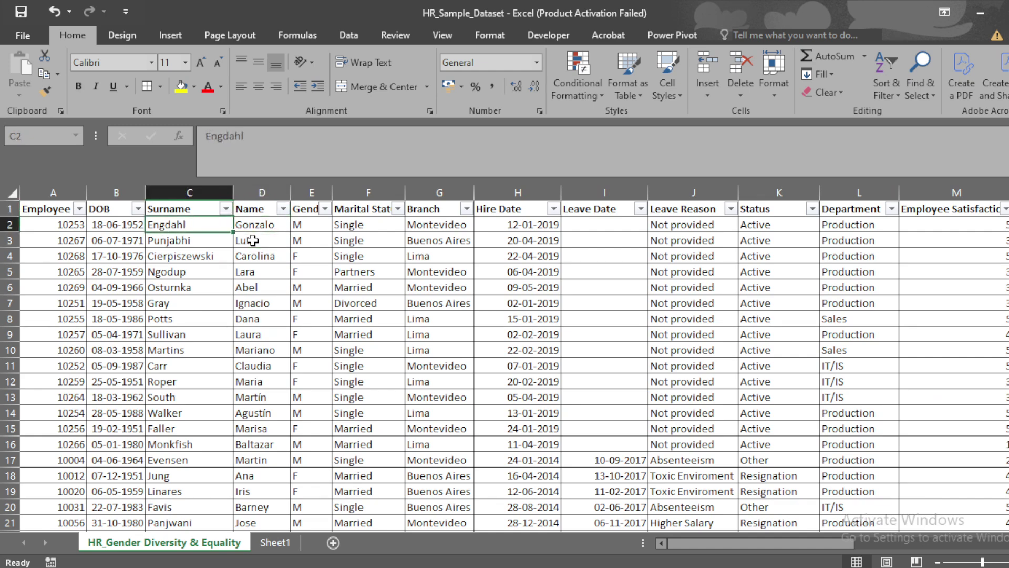
{"action": "key", "text": "Right"}
{"action": "key", "text": "Left"}
{"action": "key", "text": "Right"}
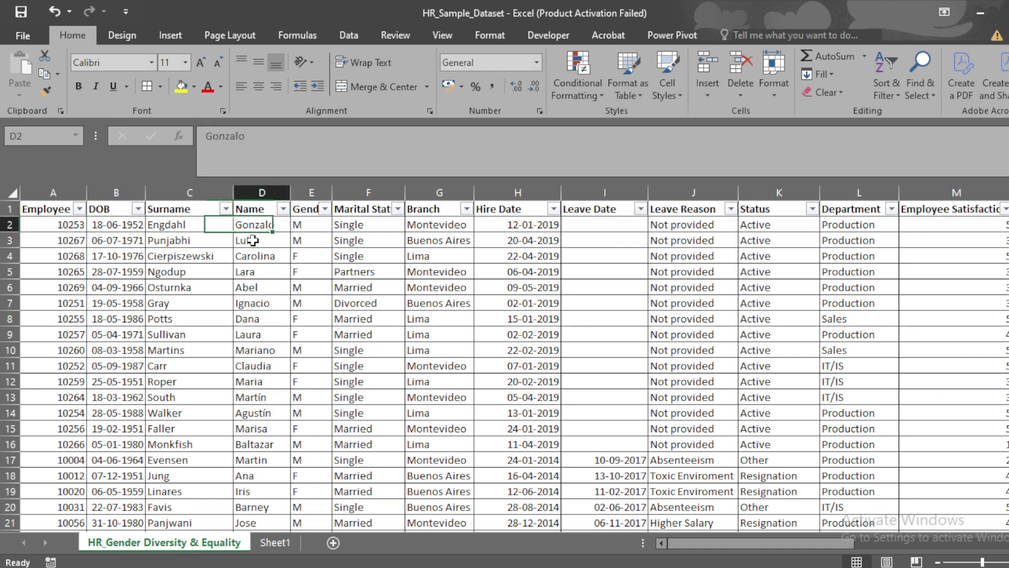
{"action": "key", "text": "Right"}
{"action": "key", "text": "Up"}
{"action": "key", "text": "Left"}
{"action": "key", "text": "Down"}
{"action": "key", "text": "Up"}
{"action": "key", "text": "Left"}
{"action": "key", "text": "Down"}
{"action": "key", "text": "Right"}
{"action": "key", "text": "Right"}
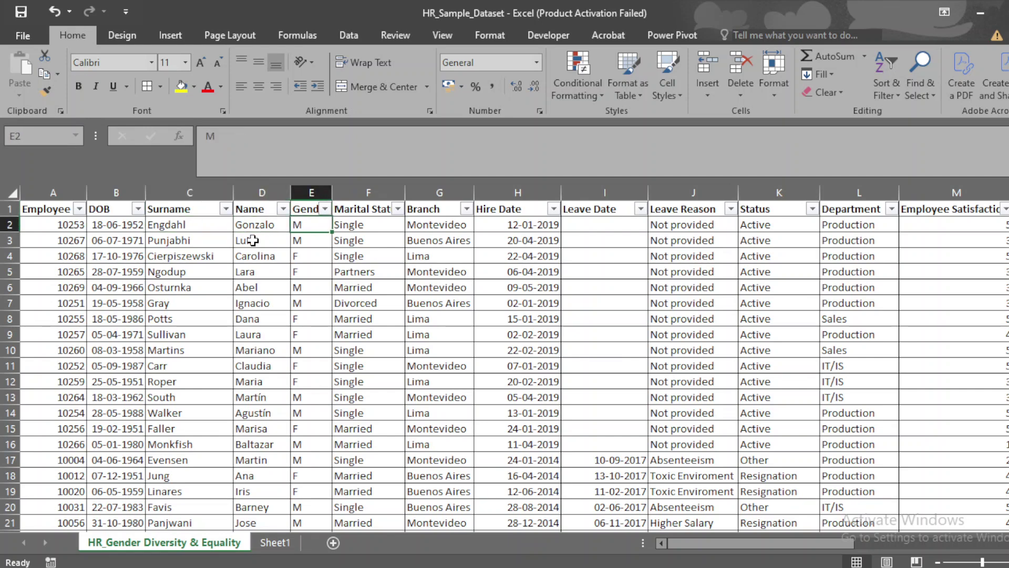
Insert a new column before the Gender column and title it "Full Name"
{"action": "key", "text": "Up"}
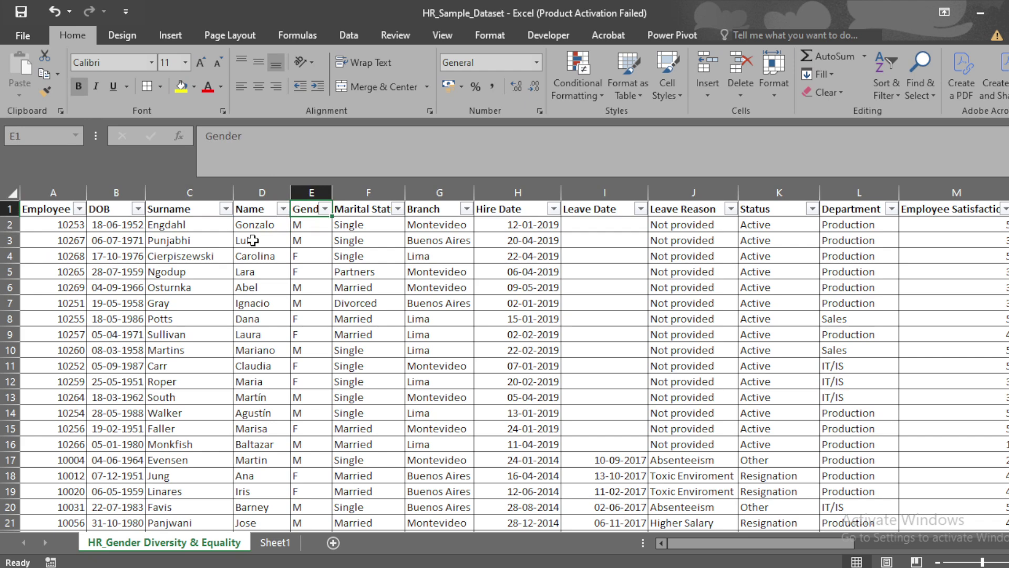
{"action": "key", "text": "ctrl+shift+Down"}
{"action": "key", "text": "ctrl+shift+plus"}
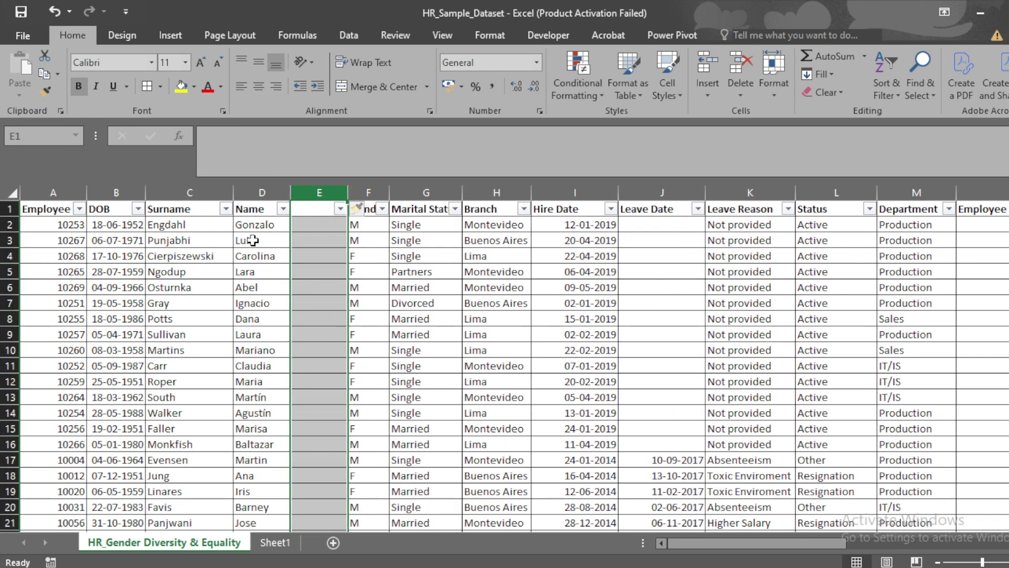
{"action": "type", "text": "F"}
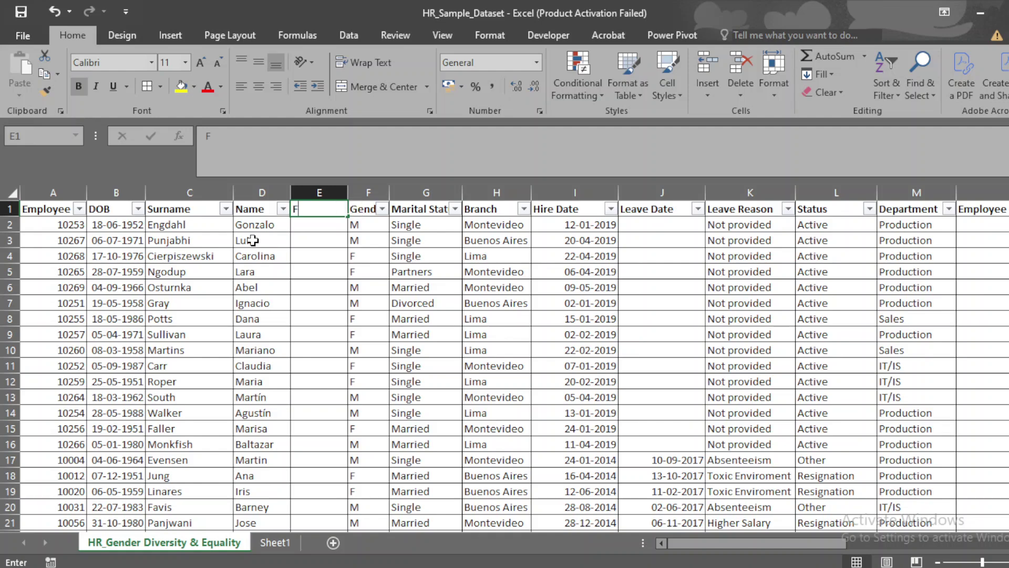
{"action": "type", "text": "ull Name"}
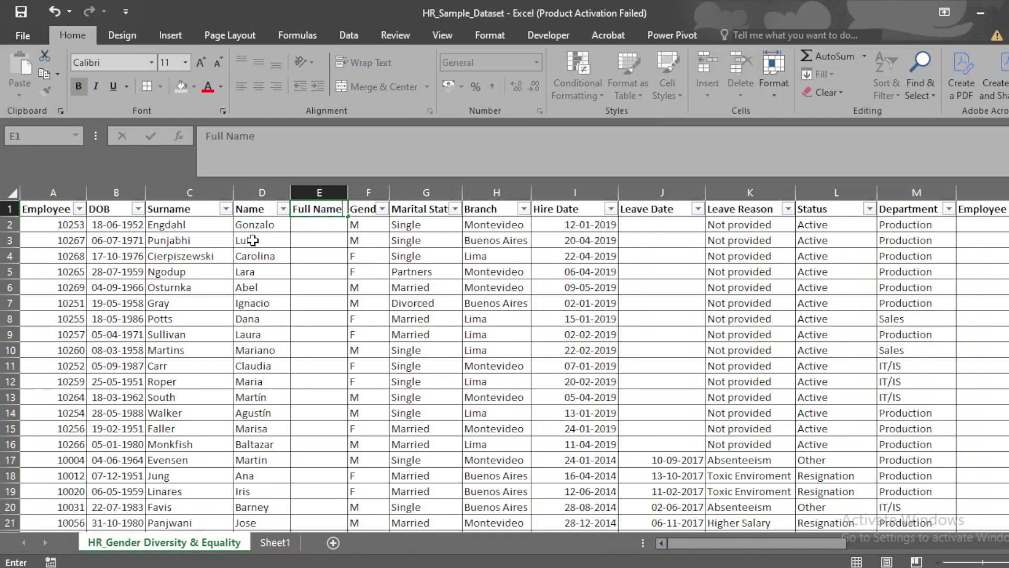
{"action": "key", "text": "Return"}
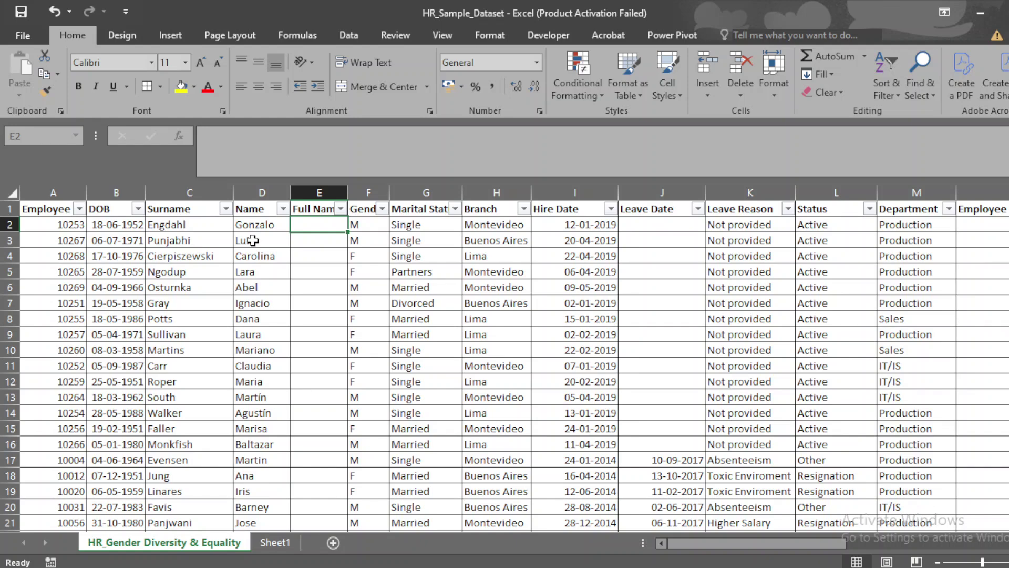
Enter =CONCATENATE(D2, " ",C2) in cell E2 to join the first name and surname with a space
{"action": "type", "text": "=con"}
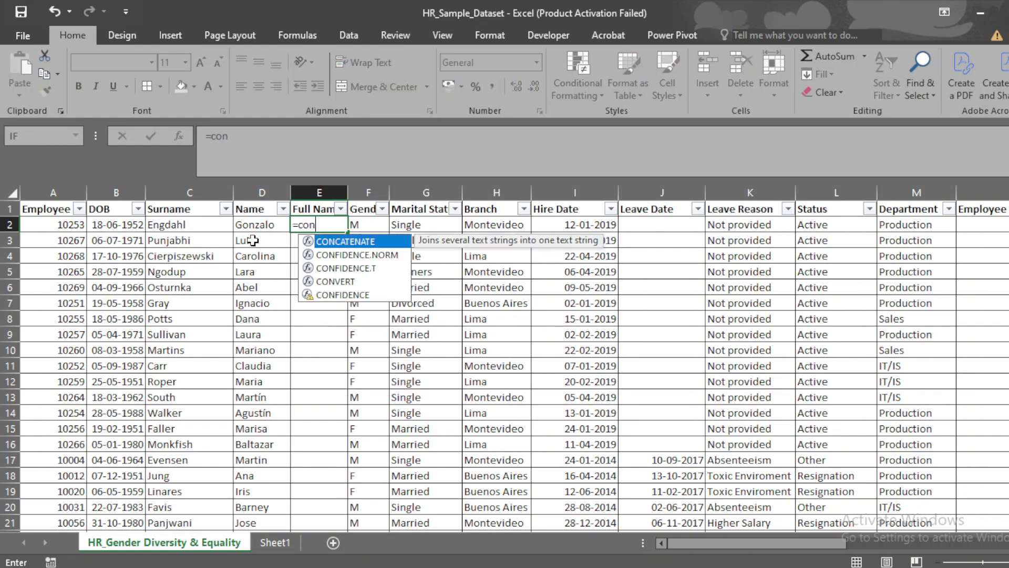
{"action": "type", "text": "cat"}
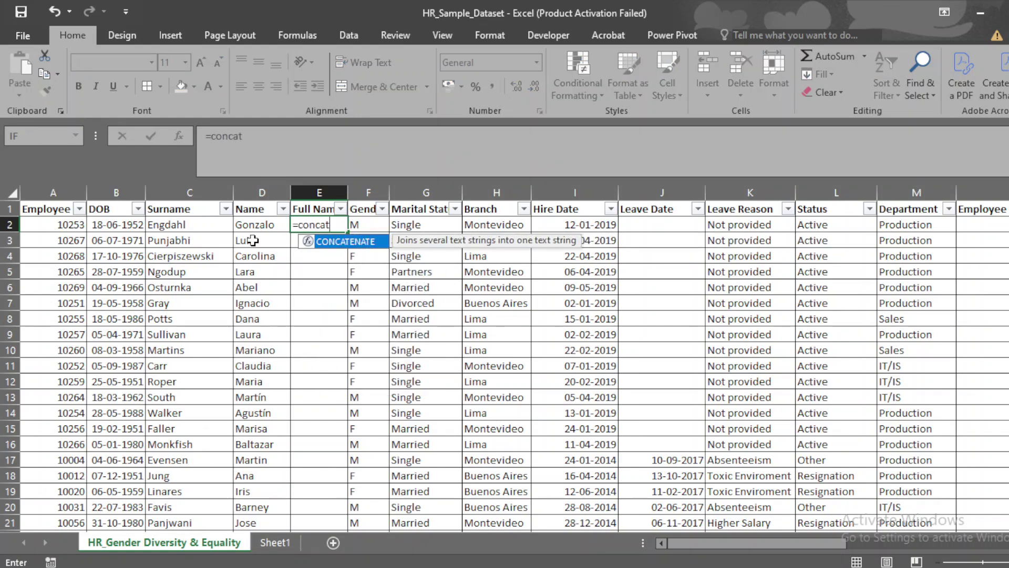
{"action": "key", "text": "Tab"}
{"action": "key", "text": "Left"}
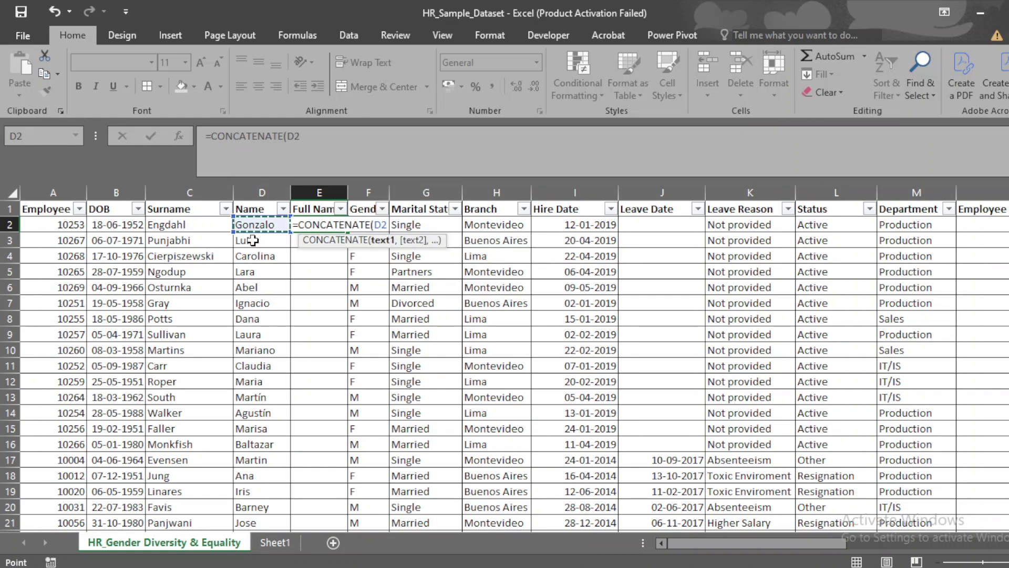
{"action": "type", "text": ","}
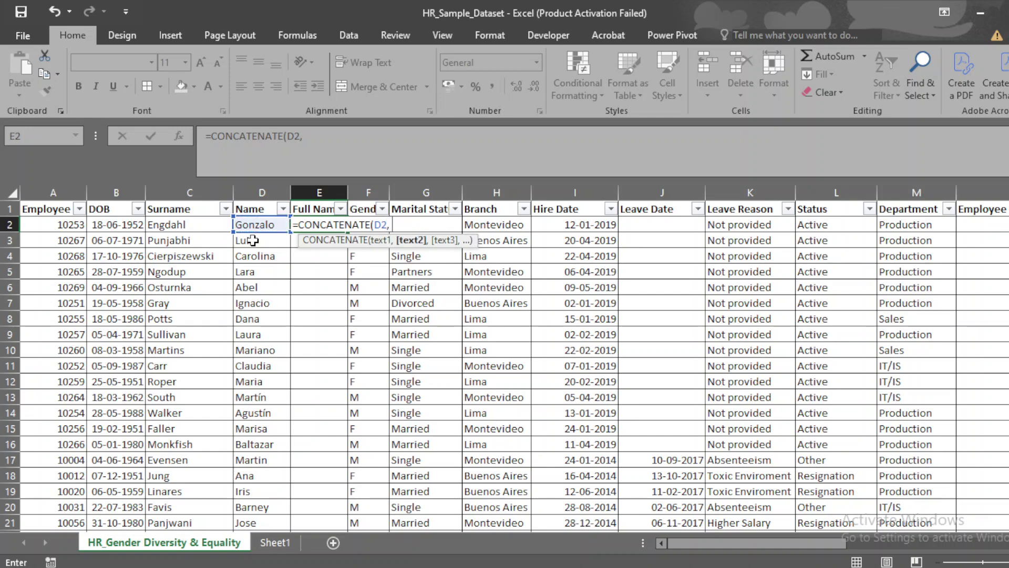
{"action": "type", "text": " \" \","}
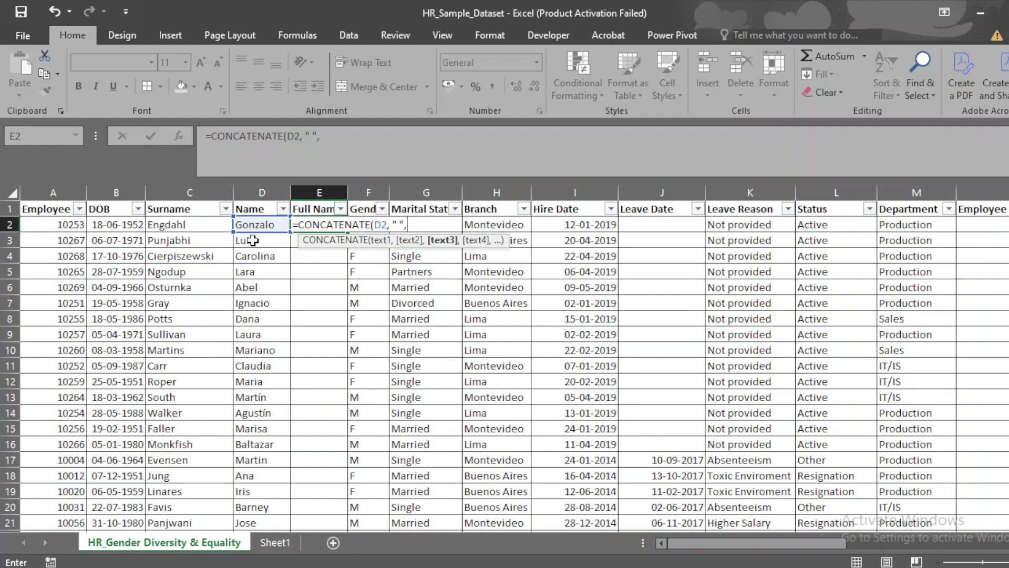
{"action": "left_click", "coordinate": [189, 224]}
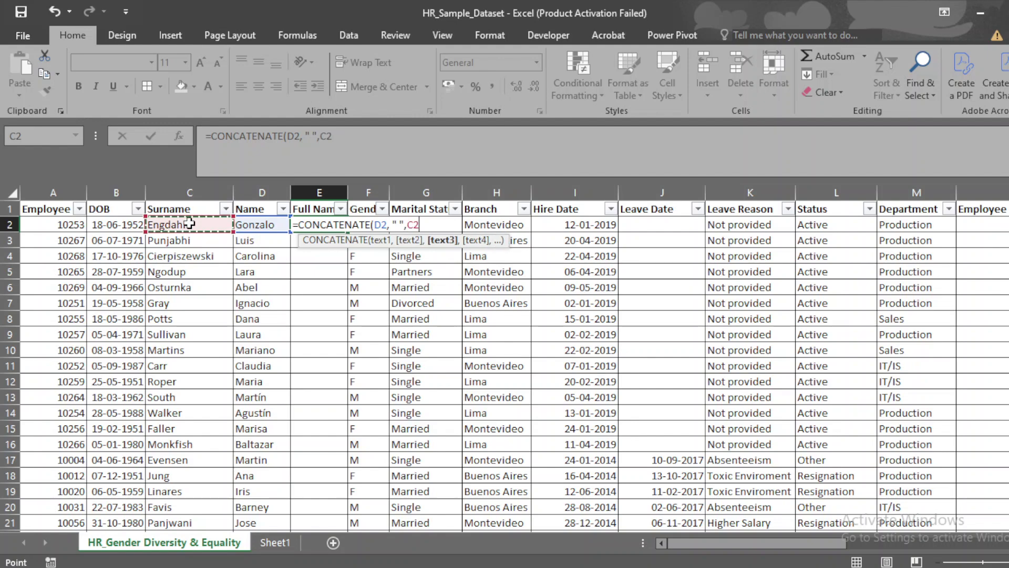
{"action": "type", "text": ")"}
{"action": "key", "text": "Return"}
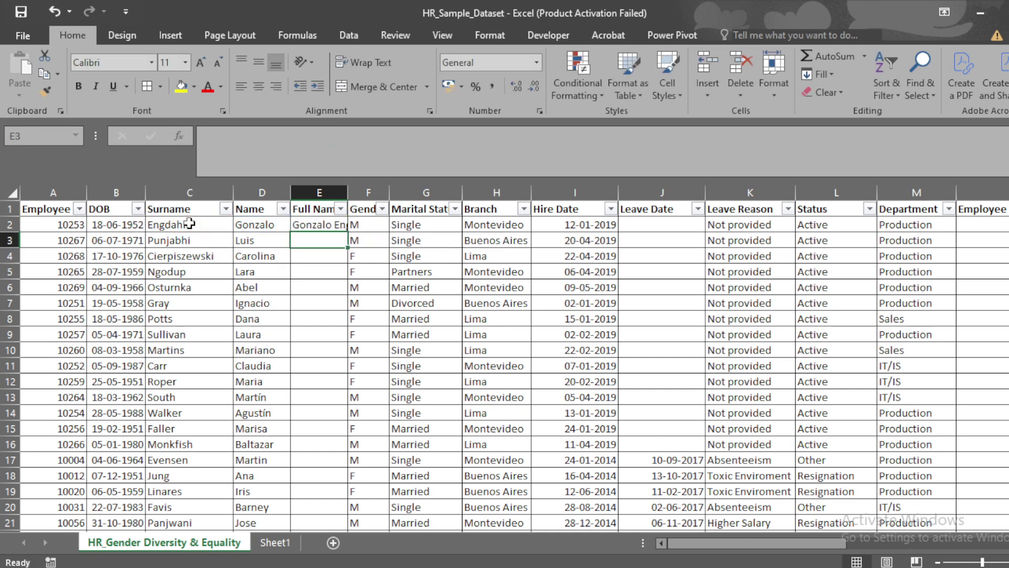
Fit the Full Name column's width to its contents and fill its formula down through row 46
{"action": "double_click", "coordinate": [347, 192]}
{"action": "left_click", "coordinate": [263, 225]}
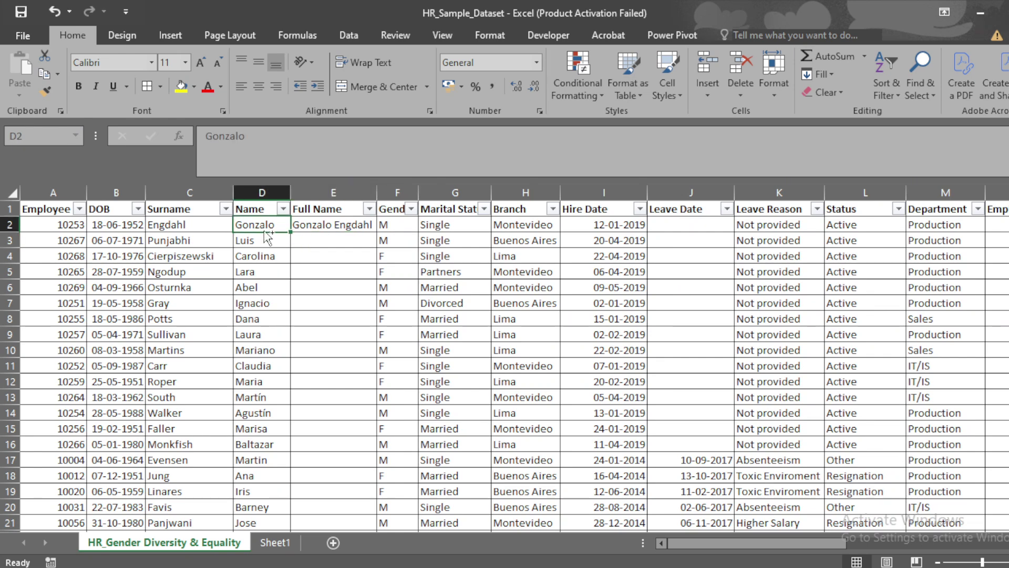
{"action": "key", "text": "ctrl+Down"}
{"action": "key", "text": "Right"}
{"action": "key", "text": "ctrl+shift+Up"}
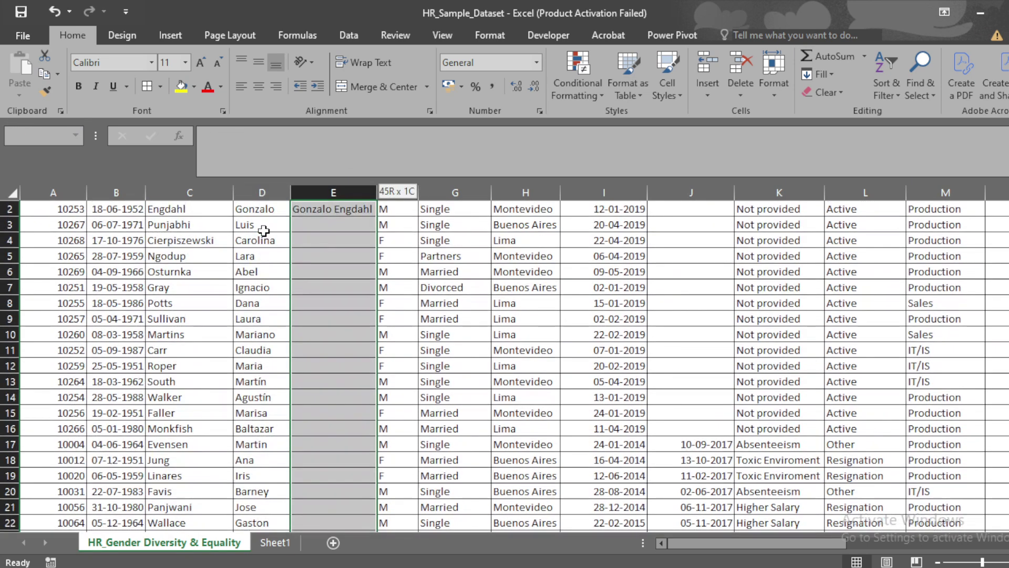
{"action": "key", "text": "ctrl+d"}
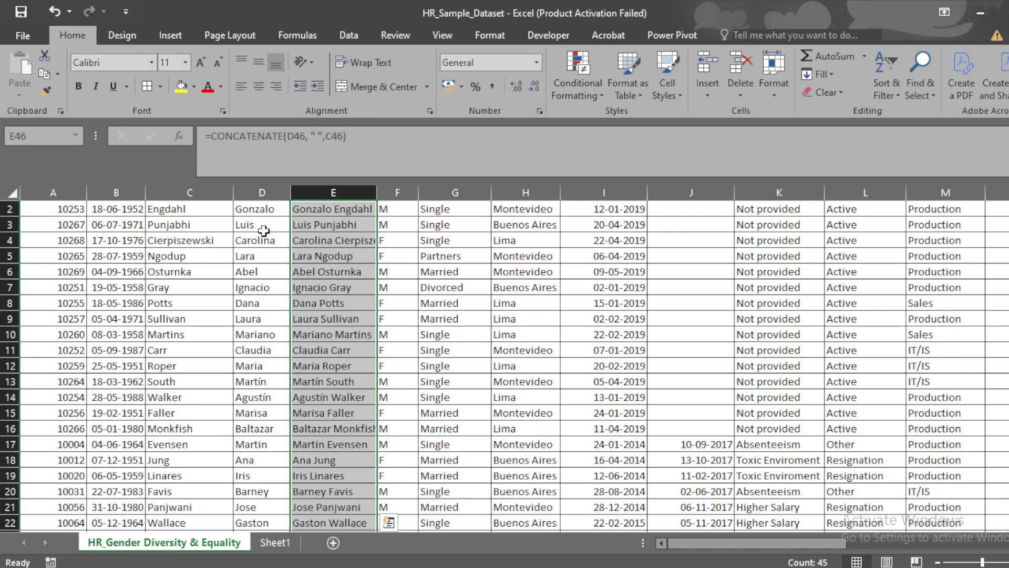
{"action": "key", "text": "Up"}
{"action": "key", "text": "Down"}
{"action": "key", "text": "Down"}
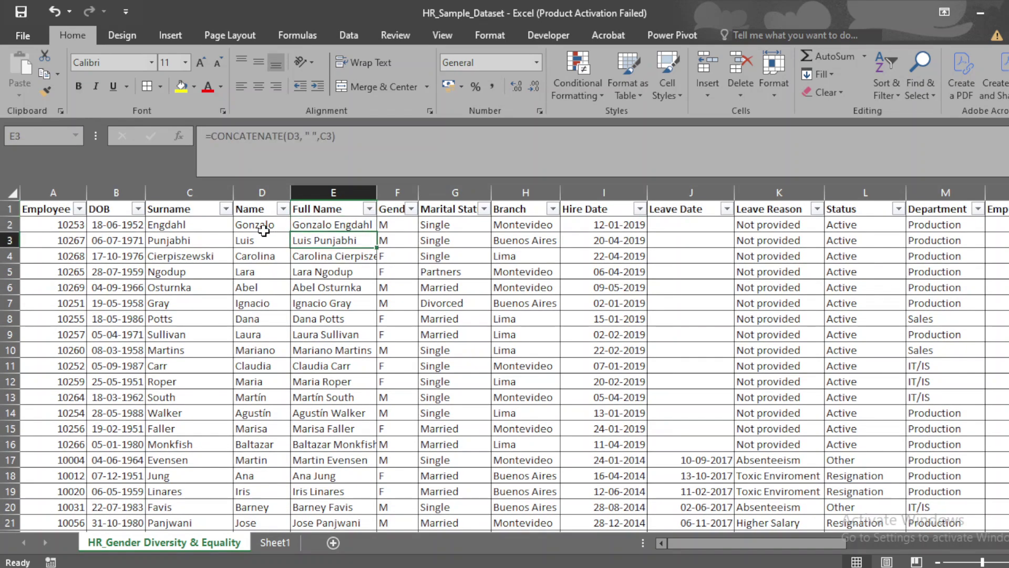
Review the remaining tasks on Sheet1, including the employee satisfaction highlighting and the average annual salary by department
{"action": "left_click", "coordinate": [273, 546]}
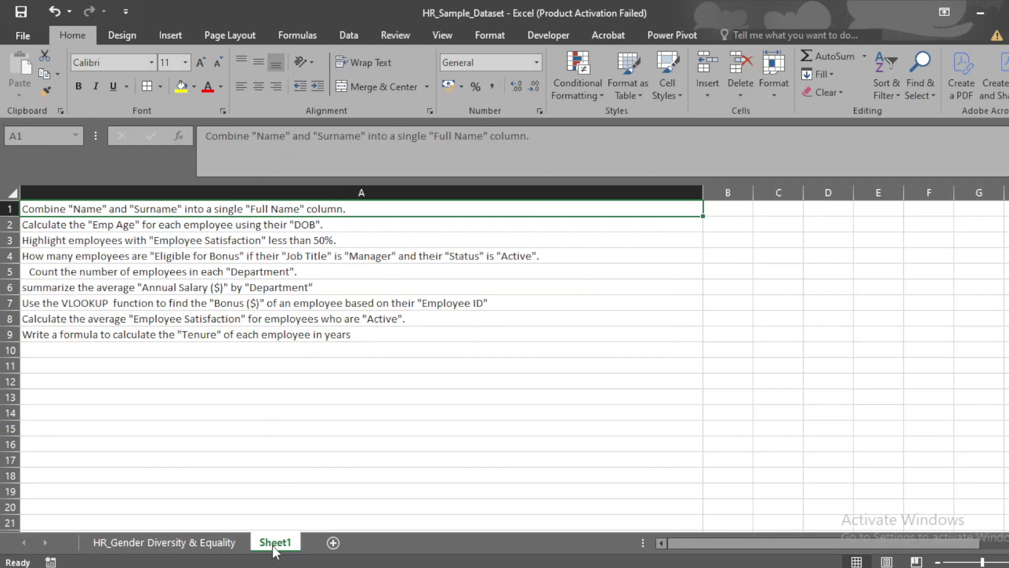
{"action": "left_click", "coordinate": [193, 236]}
{"action": "left_click_drag", "start_coordinate": [210, 233], "coordinate": [208, 237]}
{"action": "left_click", "coordinate": [325, 287]}
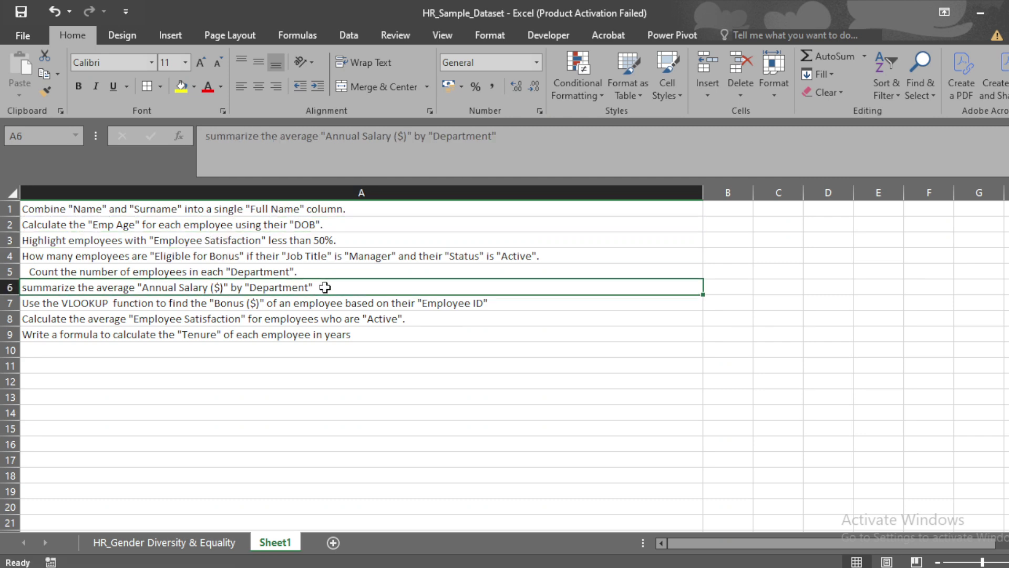
Insert a new column before the Gender column of the HR dataset sheet and title it "Age"
{"action": "left_click", "coordinate": [205, 548]}
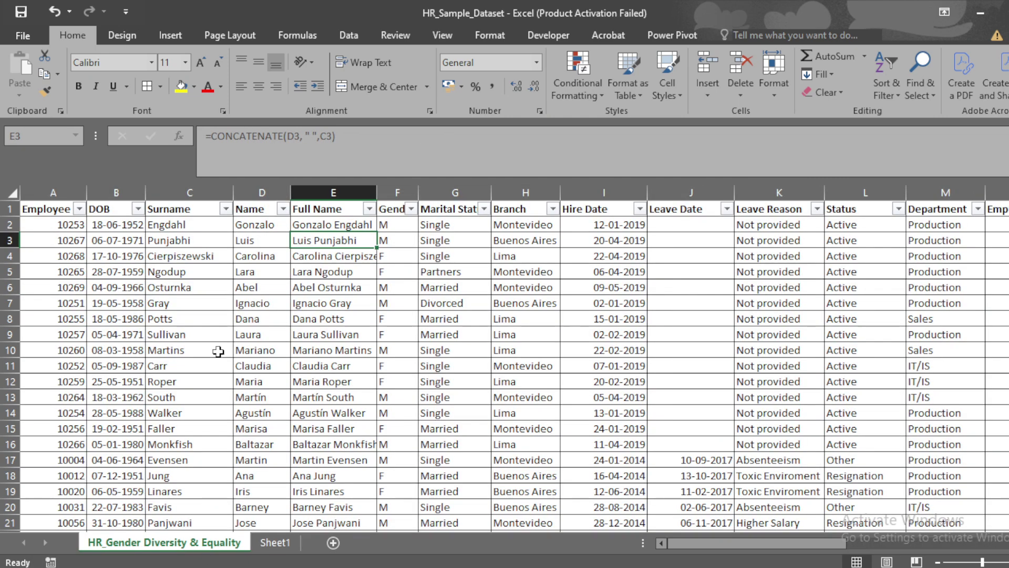
{"action": "left_click", "coordinate": [163, 287]}
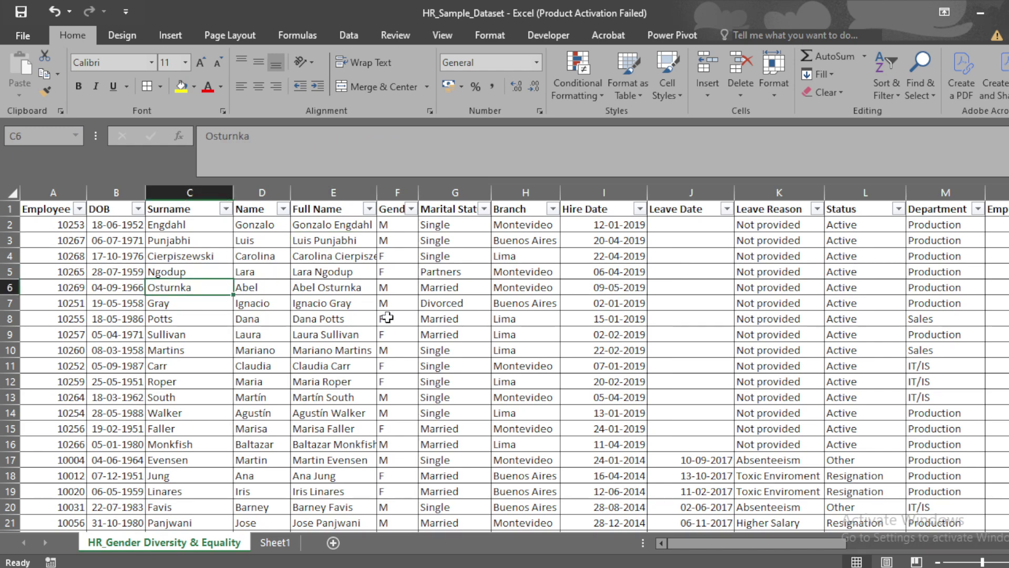
{"action": "left_click", "coordinate": [402, 192]}
{"action": "key", "text": "ctrl+plus"}
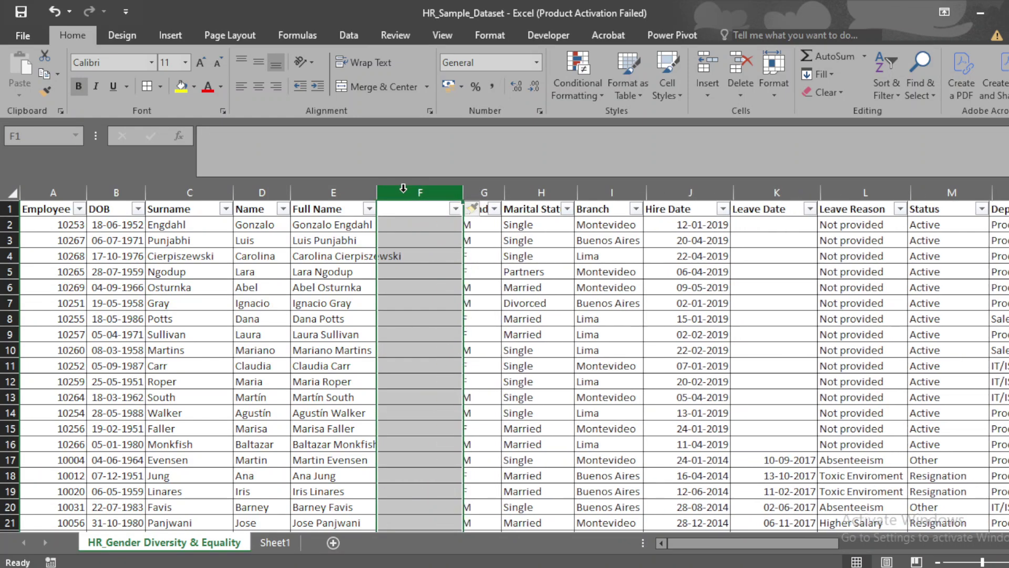
{"action": "type", "text": "Age"}
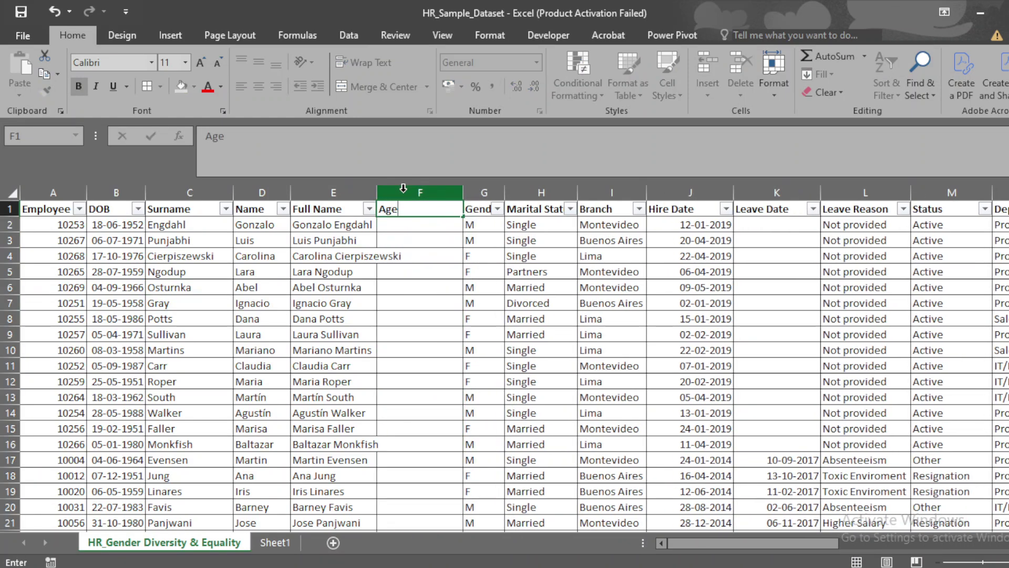
{"action": "key", "text": "Return"}
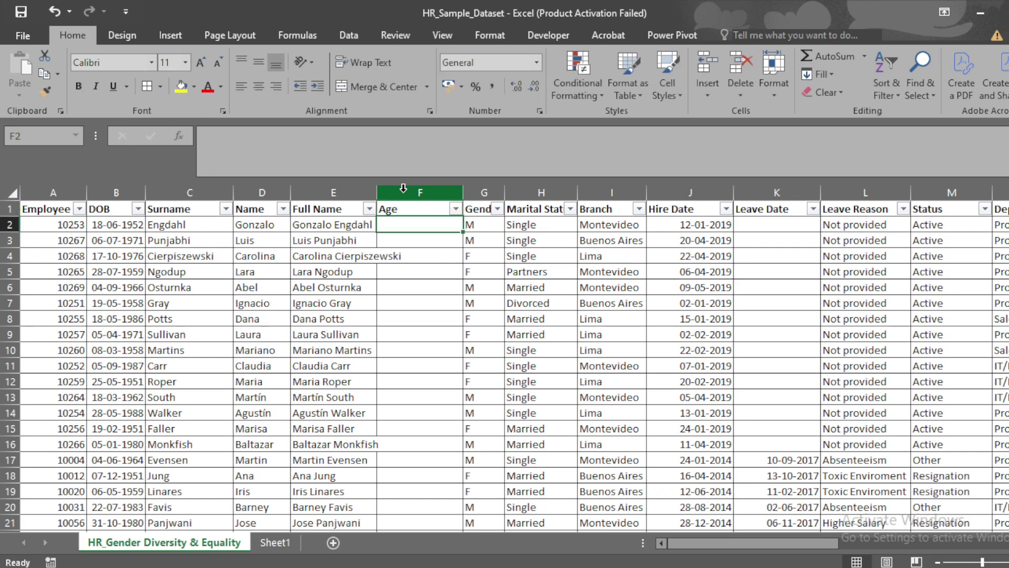
Enter =YEAR(TODAY())-YEAR(B2) in cell F2 to calculate the employee's age from the DOB
{"action": "type", "text": "="}
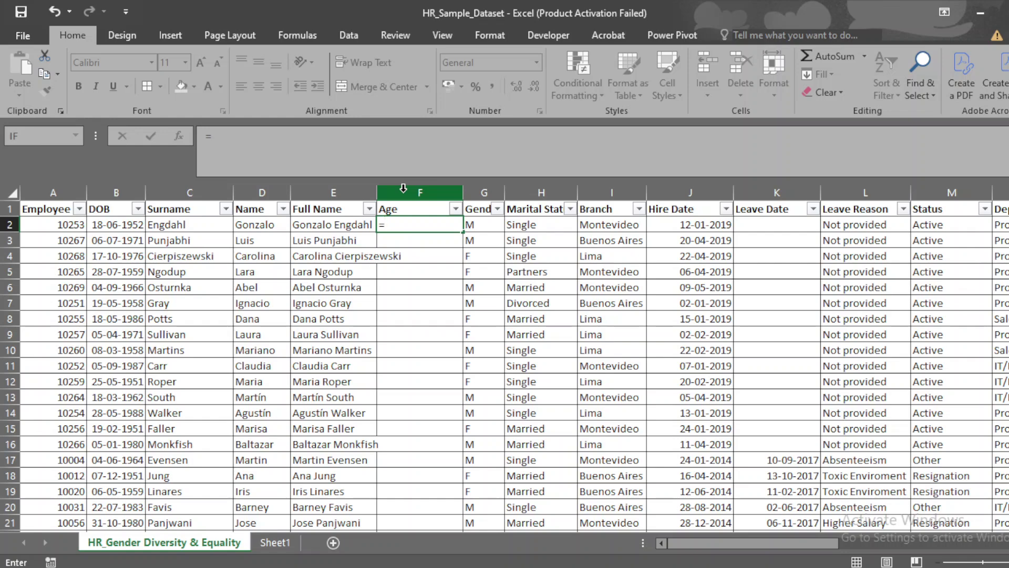
{"action": "type", "text": "t"}
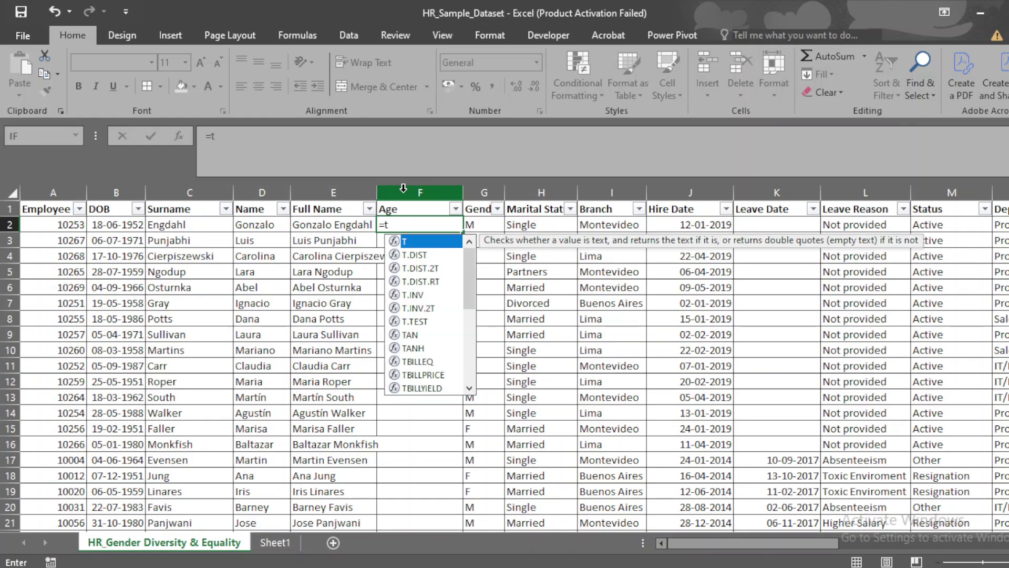
{"action": "key", "text": "BackSpace"}
{"action": "type", "text": "year"}
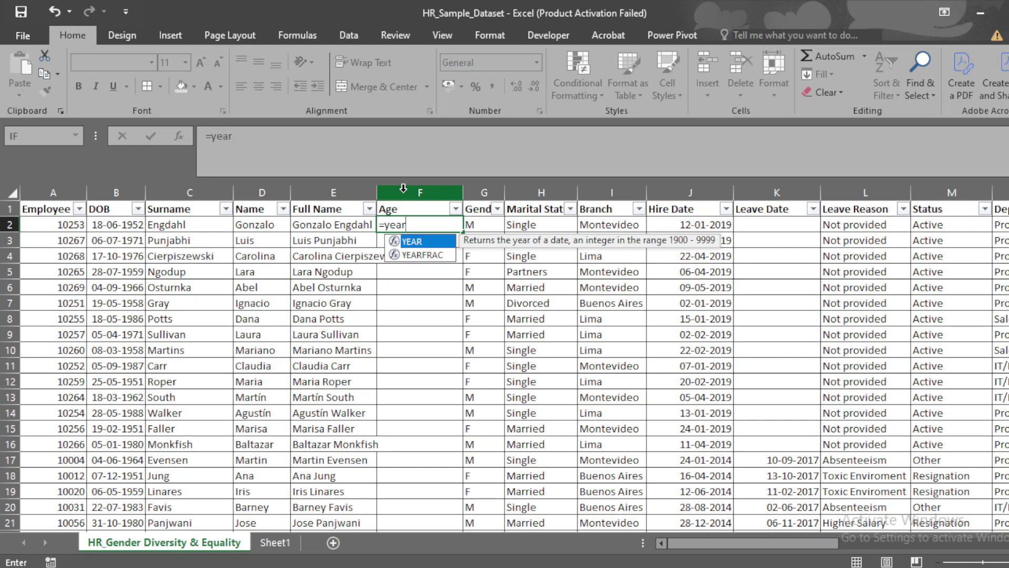
{"action": "key", "text": "Tab"}
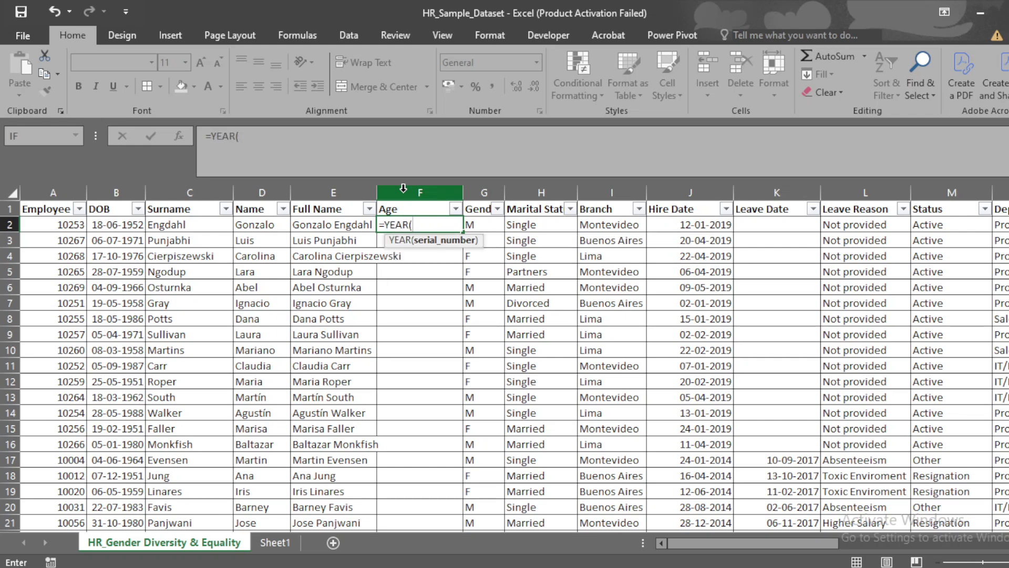
{"action": "type", "text": "today"}
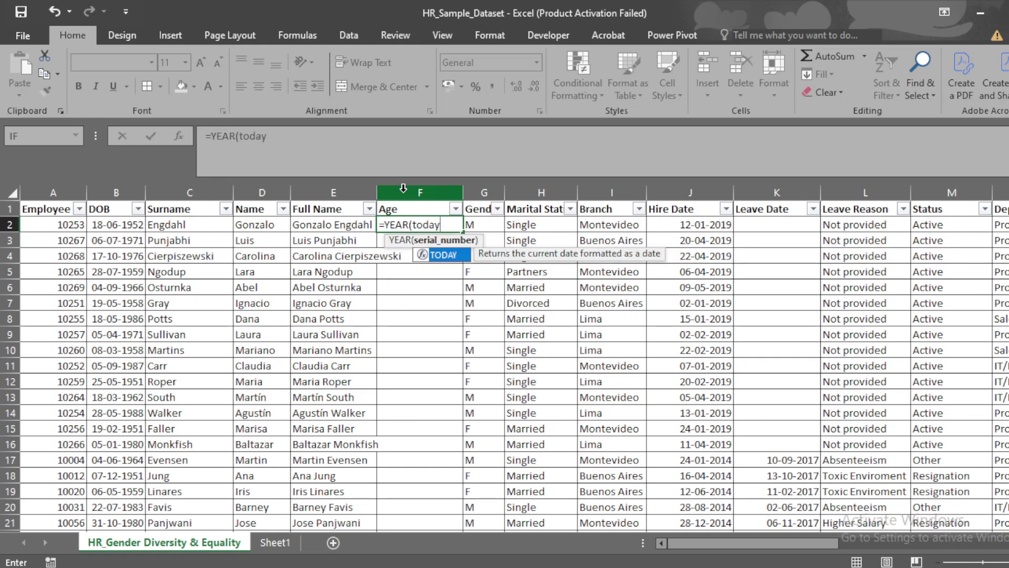
{"action": "type", "text": ")"}
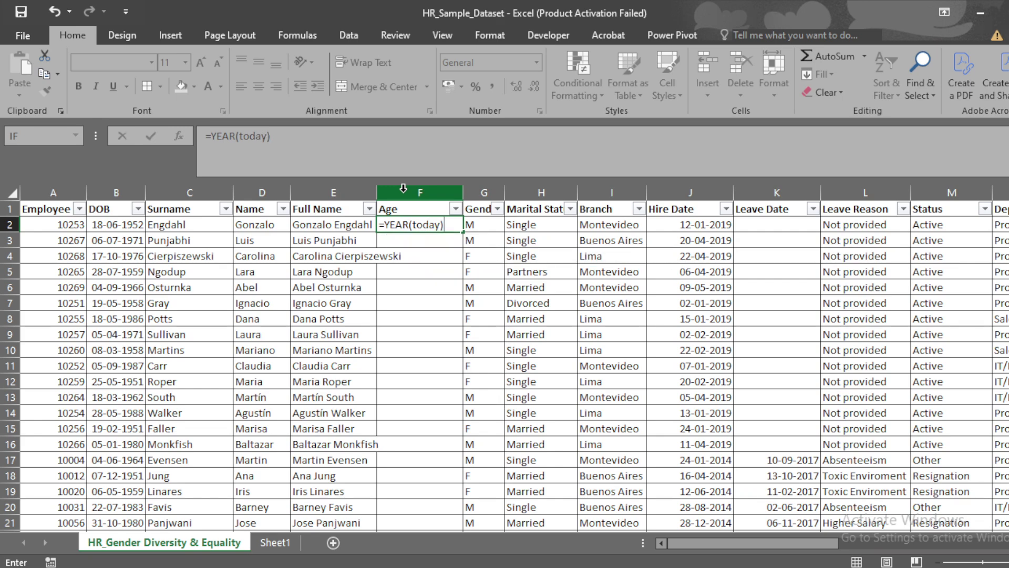
{"action": "key", "text": "BackSpace"}
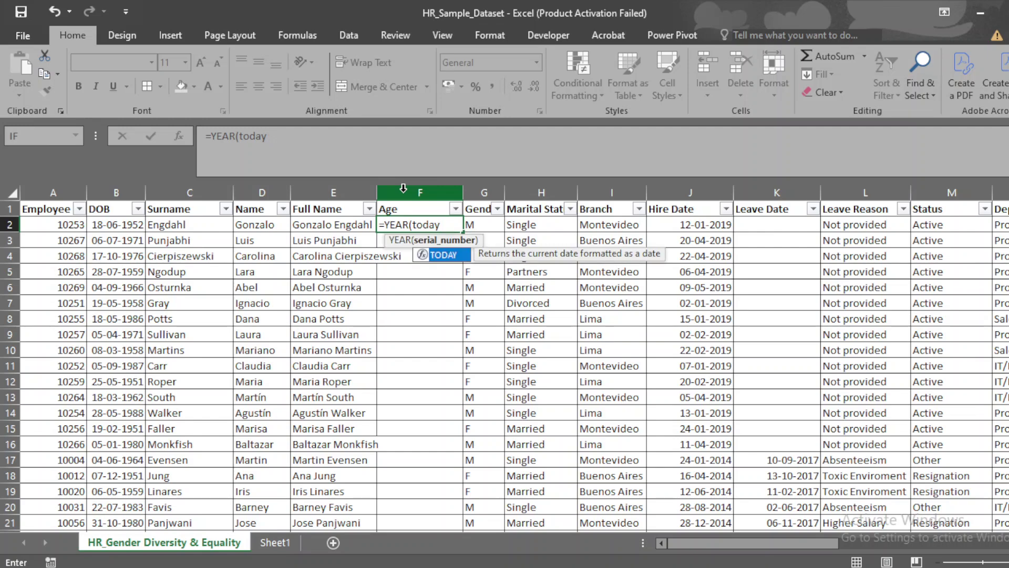
{"action": "type", "text": "()"}
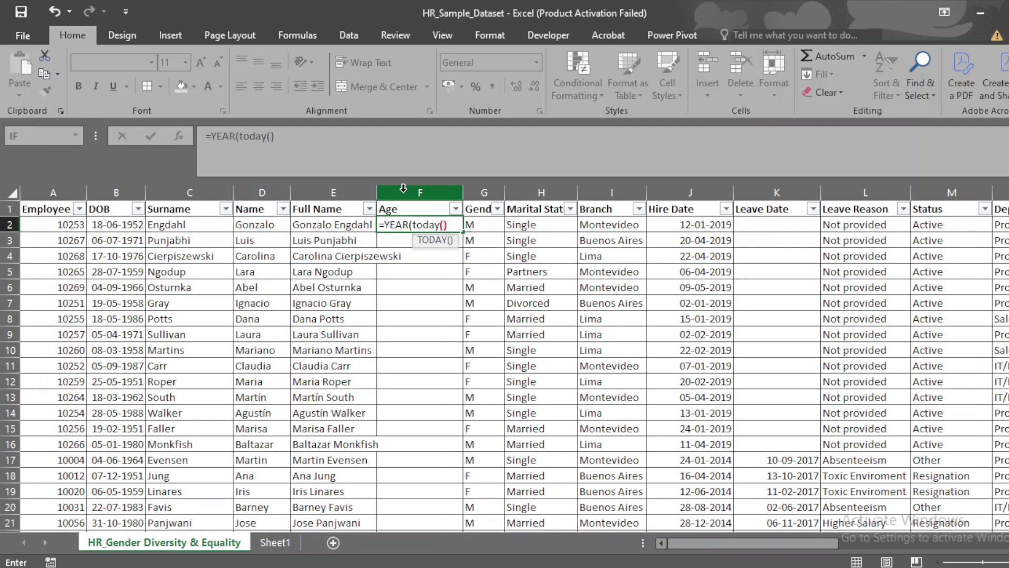
{"action": "type", "text": ")-"}
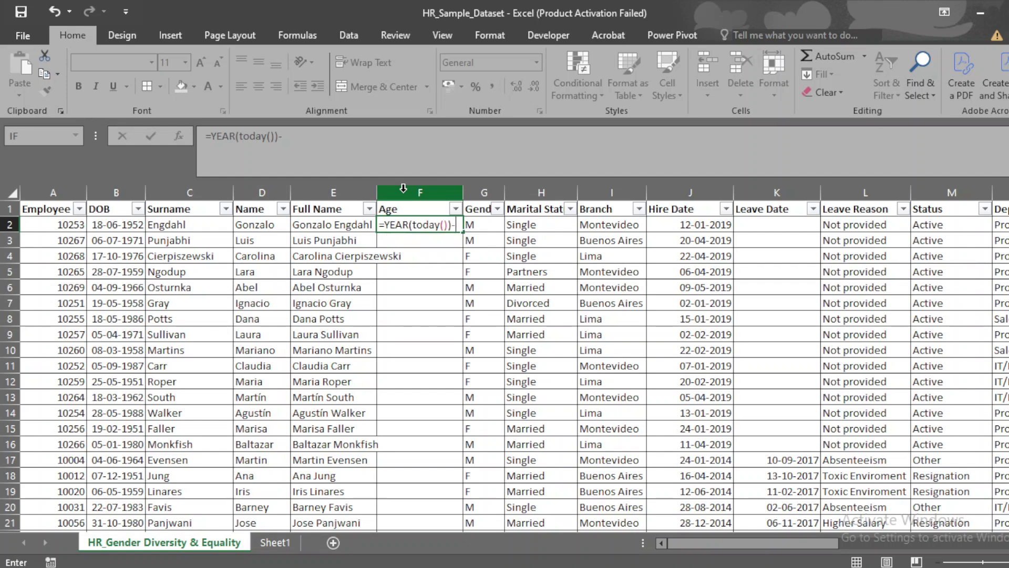
{"action": "type", "text": "y"}
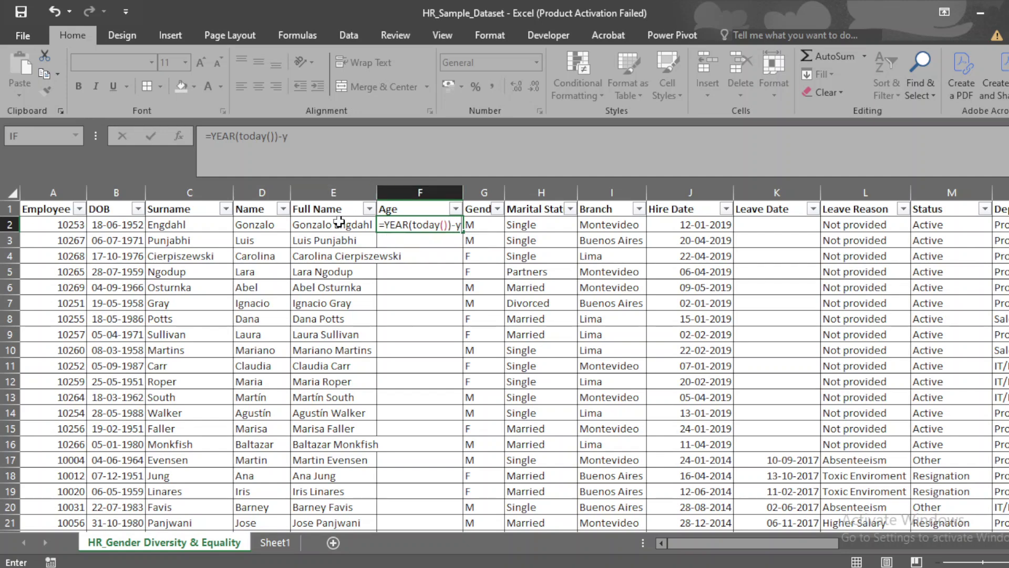
{"action": "type", "text": "ear"}
{"action": "key", "text": "Tab"}
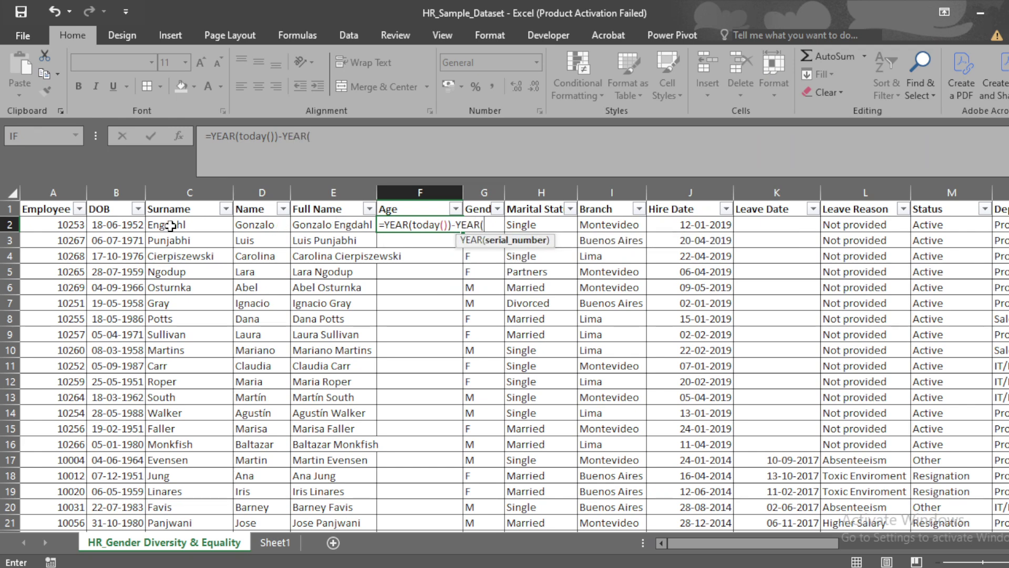
{"action": "left_click", "coordinate": [129, 226]}
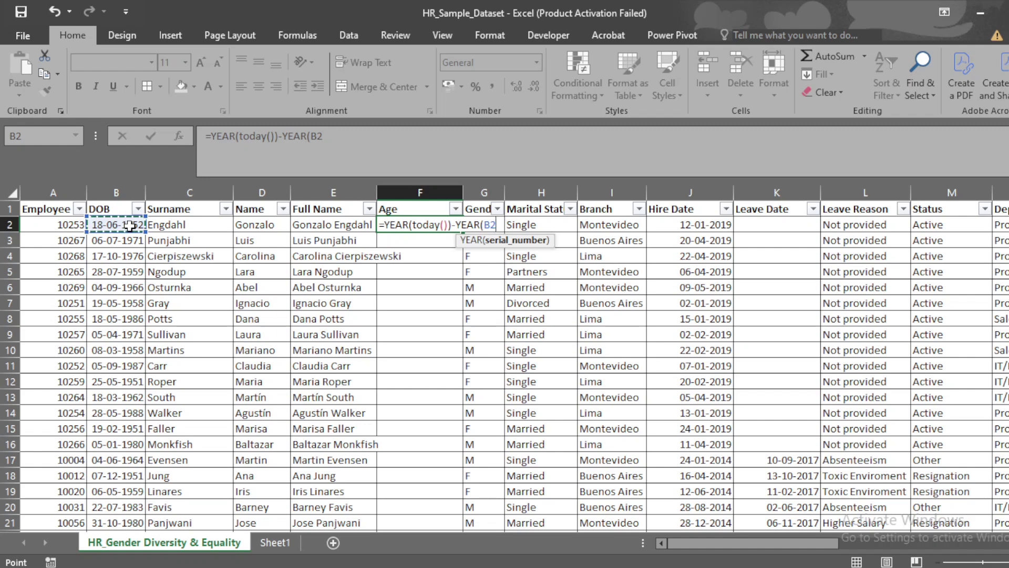
{"action": "type", "text": ")"}
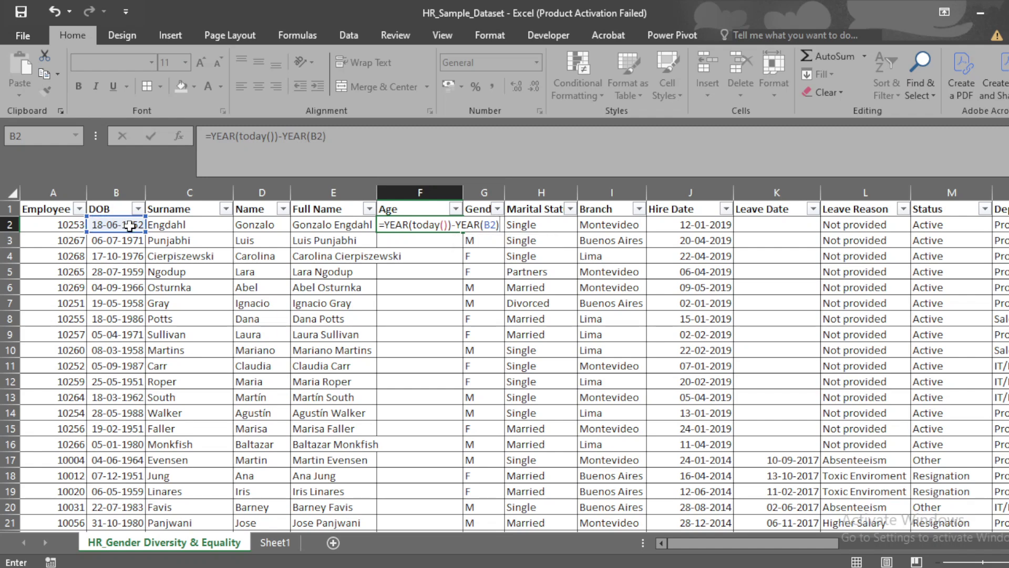
{"action": "key", "text": "Return"}
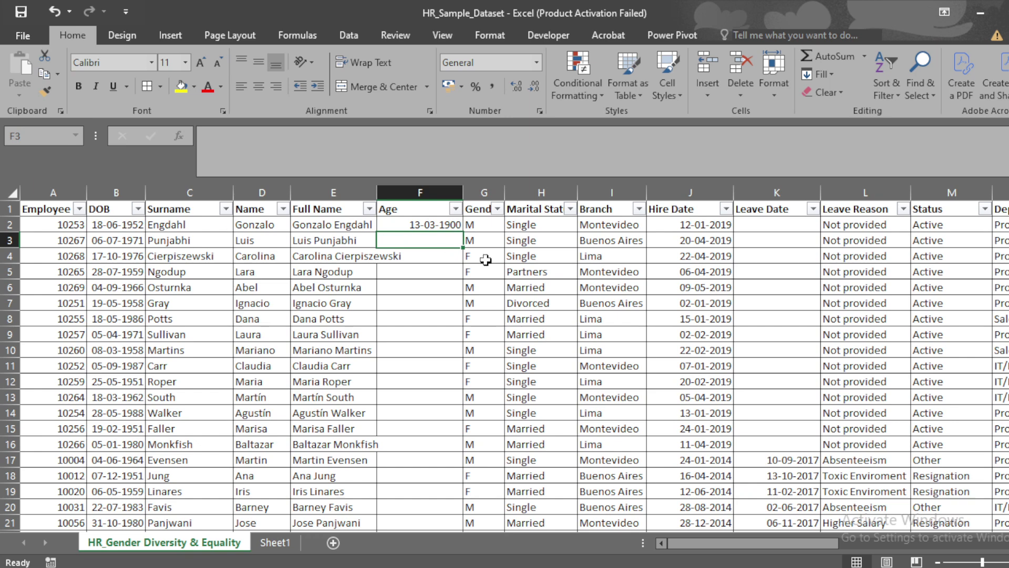
Format the age in cell F2 as a Number with no decimal places
{"action": "left_click", "coordinate": [429, 224]}
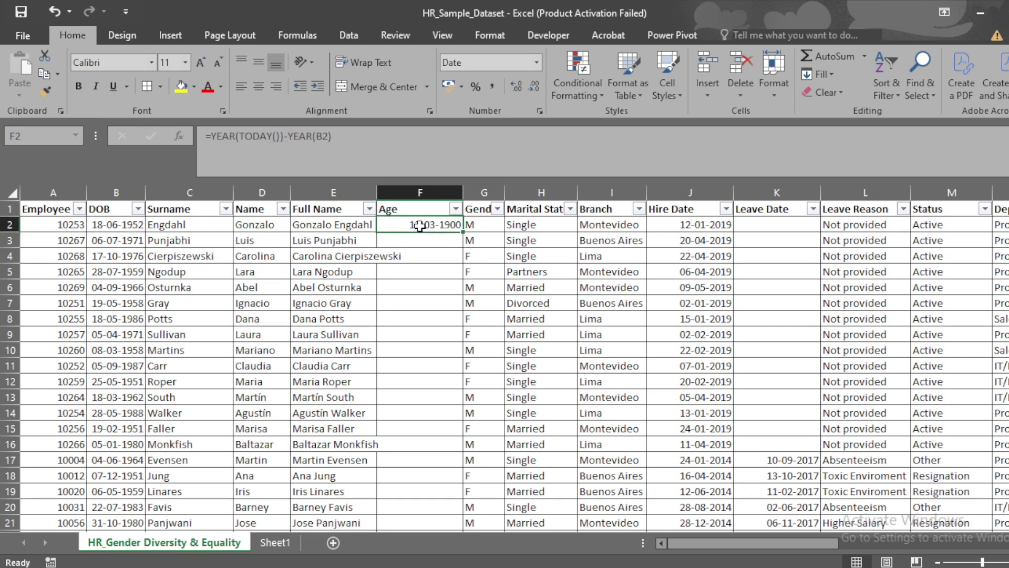
{"action": "left_click", "coordinate": [537, 64]}
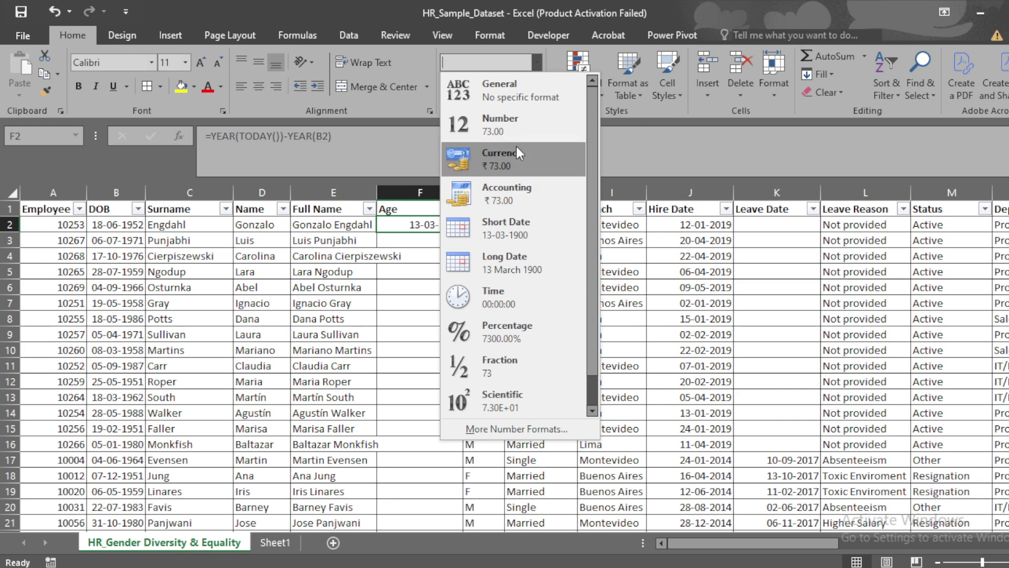
{"action": "left_click", "coordinate": [507, 128]}
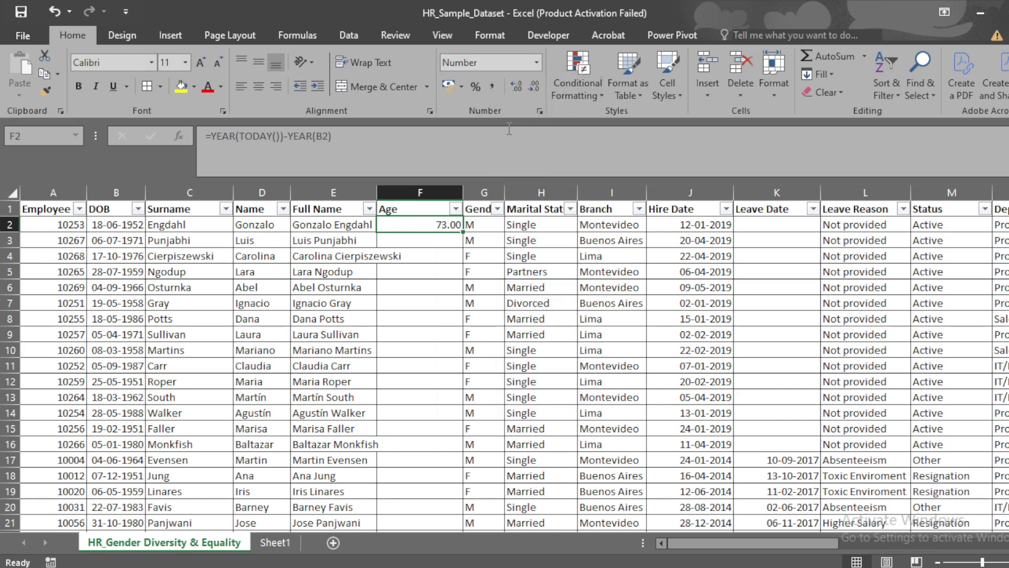
{"action": "left_click", "coordinate": [535, 84]}
{"action": "left_click", "coordinate": [535, 84]}
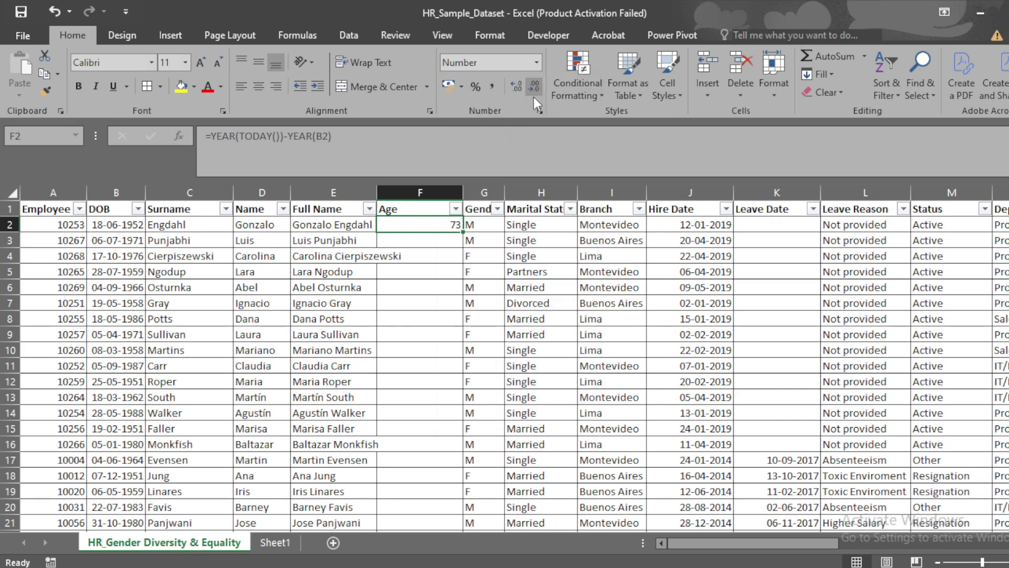
Fill the Age formula down for all employees and fit the column's width to its contents
{"action": "double_click", "coordinate": [460, 231]}
{"action": "left_click", "coordinate": [415, 241]}
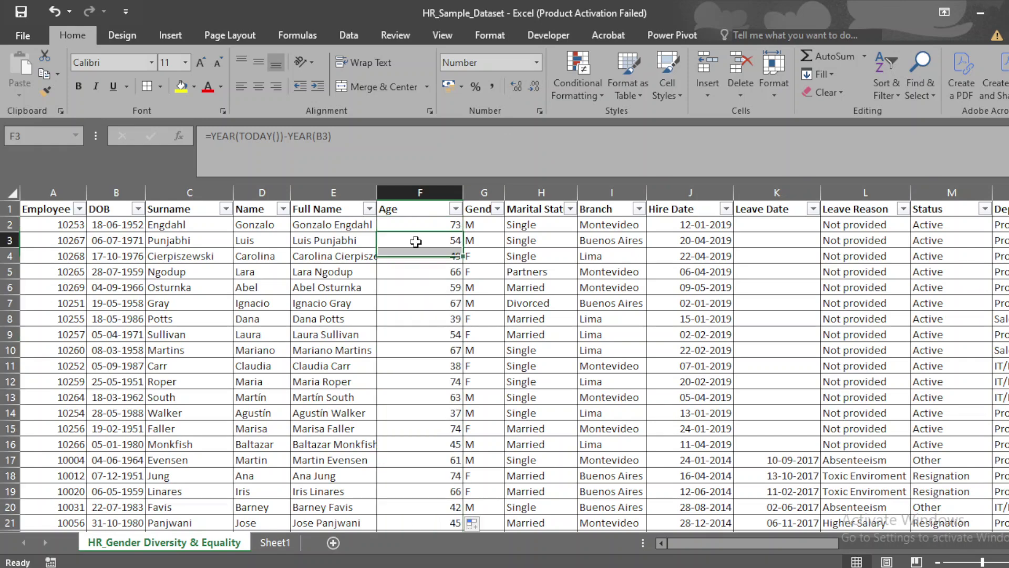
{"action": "double_click", "coordinate": [463, 192]}
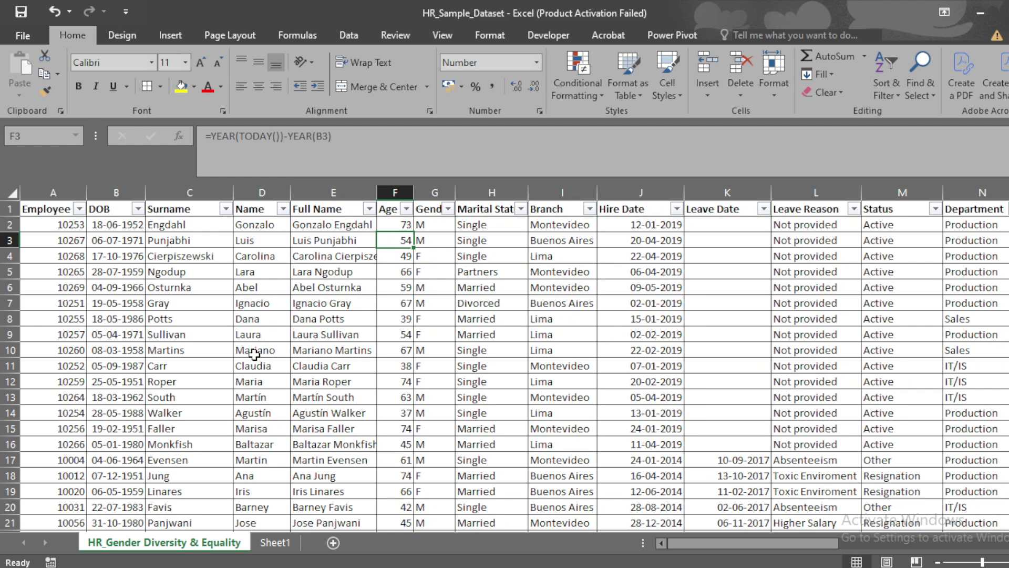
Check the Sheet1 task about highlighting employees with satisfaction less than 50%, and return to the HR dataset sheet
{"action": "left_click", "coordinate": [273, 543]}
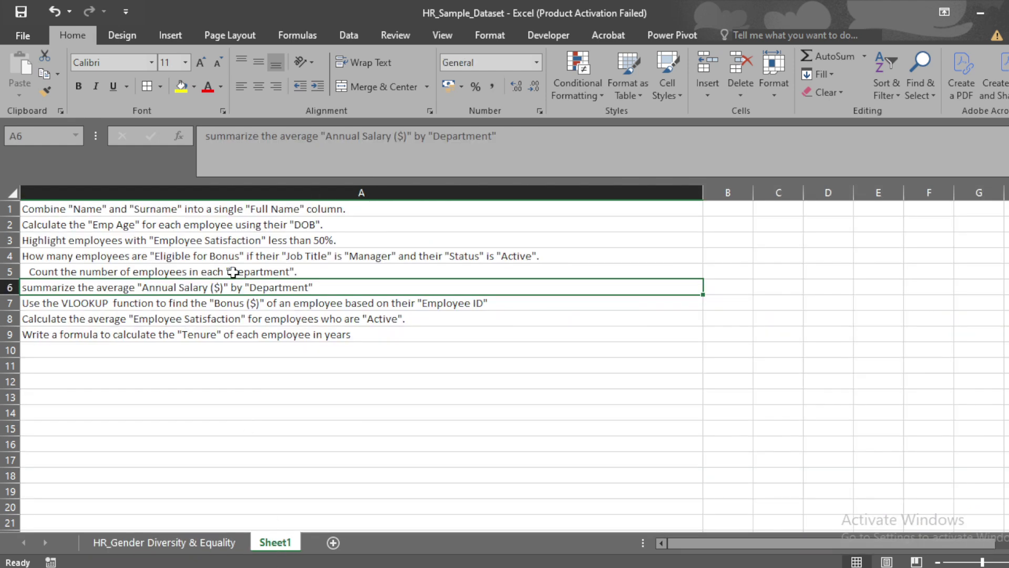
{"action": "left_click", "coordinate": [182, 241]}
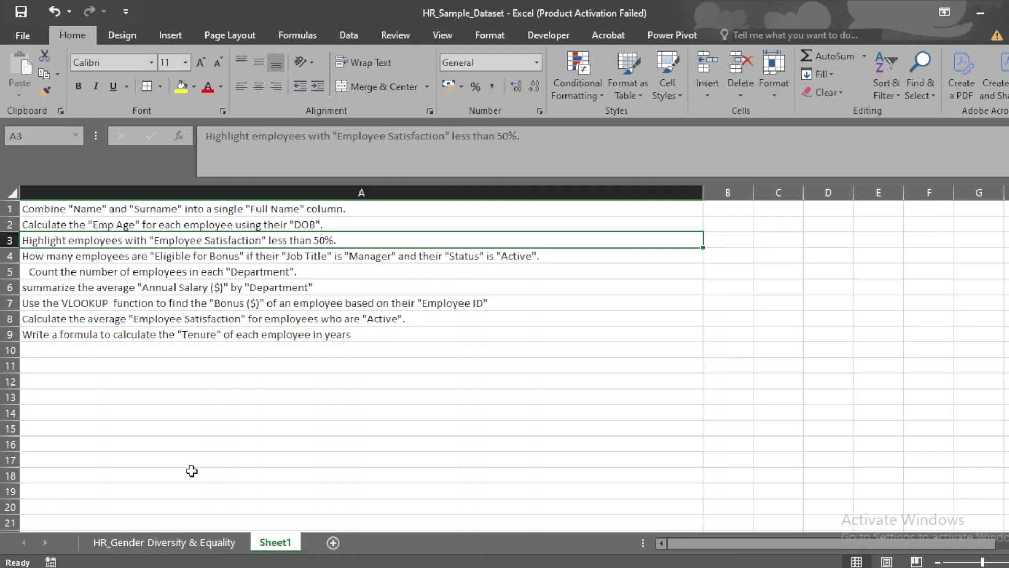
{"action": "left_click", "coordinate": [194, 543]}
Examine the dataset columns from Branch through Total Compensation and locate the first Employee Satisfaction value in cell O2
{"action": "left_click", "coordinate": [532, 350]}
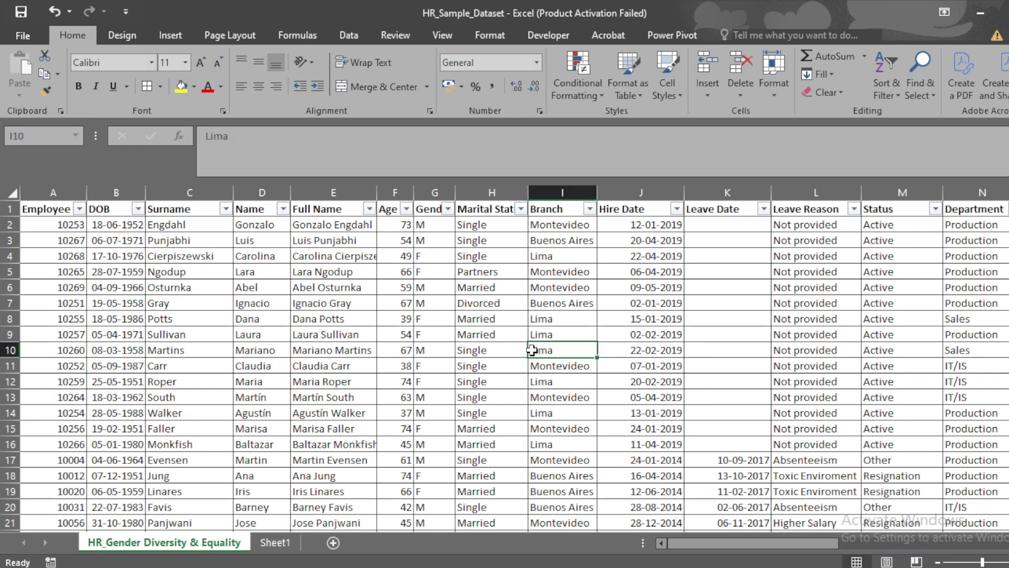
{"action": "key", "text": "ctrl+Up"}
{"action": "key", "text": "Right"}
{"action": "key", "text": "Right"}
{"action": "key", "text": "Right"}
{"action": "key", "text": "Right"}
{"action": "key", "text": "Right"}
{"action": "key", "text": "Right"}
{"action": "key", "text": "Right"}
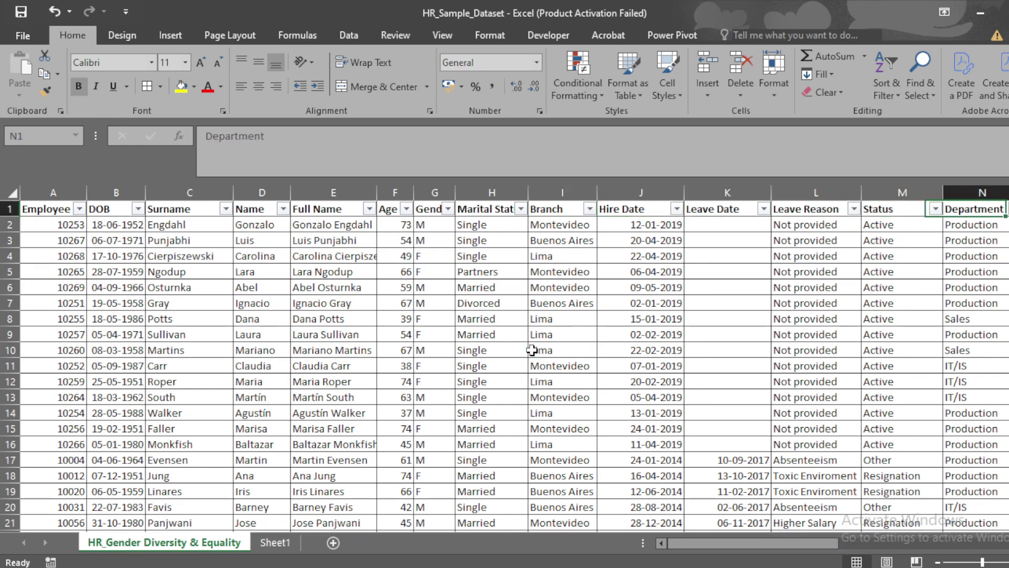
{"action": "key", "text": "Down"}
{"action": "key", "text": "Left"}
{"action": "key", "text": "Left"}
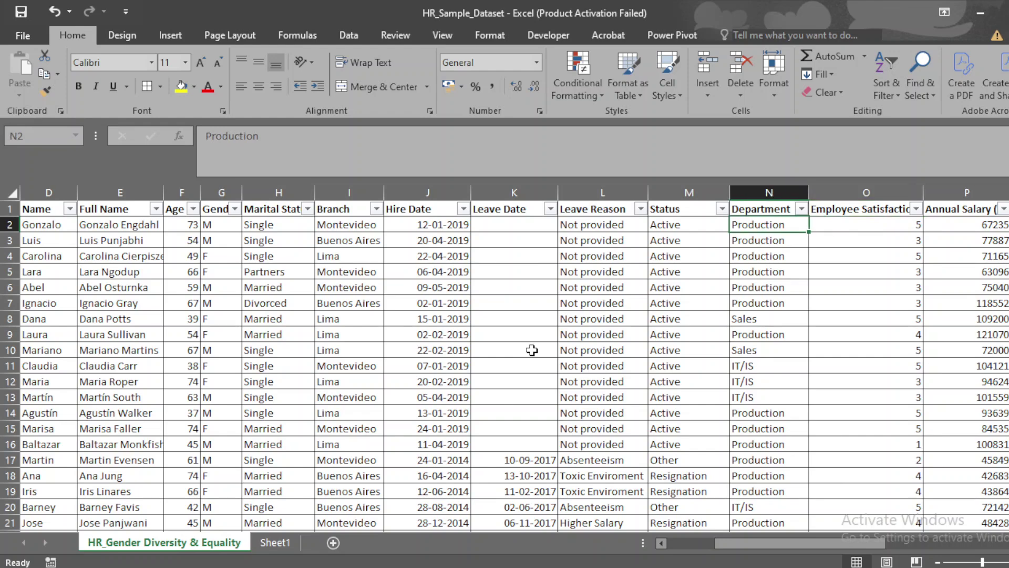
{"action": "key", "text": "Right"}
{"action": "key", "text": "Right"}
{"action": "key", "text": "Right"}
{"action": "key", "text": "Right"}
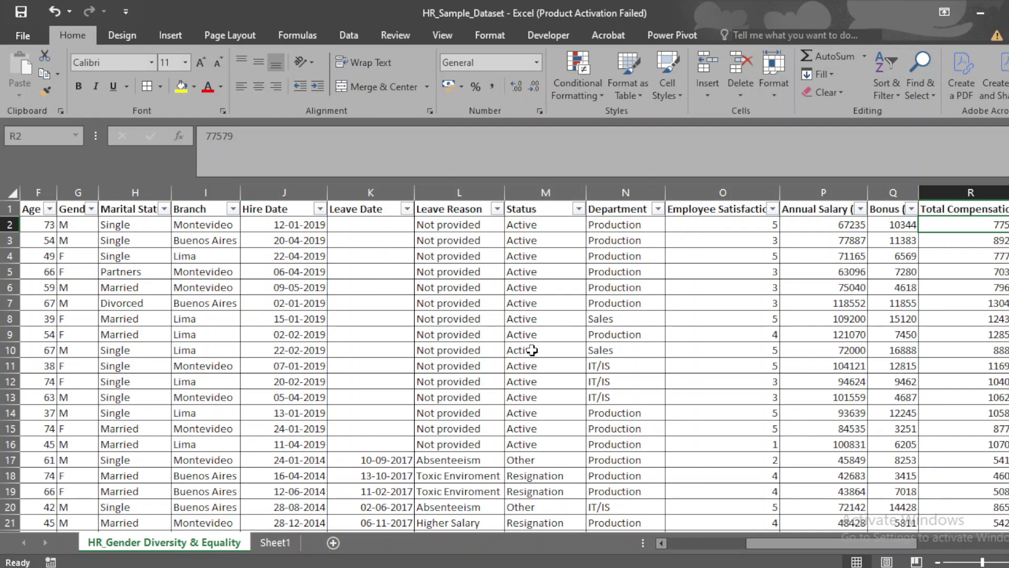
{"action": "key", "text": "Up"}
{"action": "key", "text": "Left"}
{"action": "key", "text": "Left"}
{"action": "key", "text": "Left"}
{"action": "key", "text": "Left"}
{"action": "key", "text": "Left"}
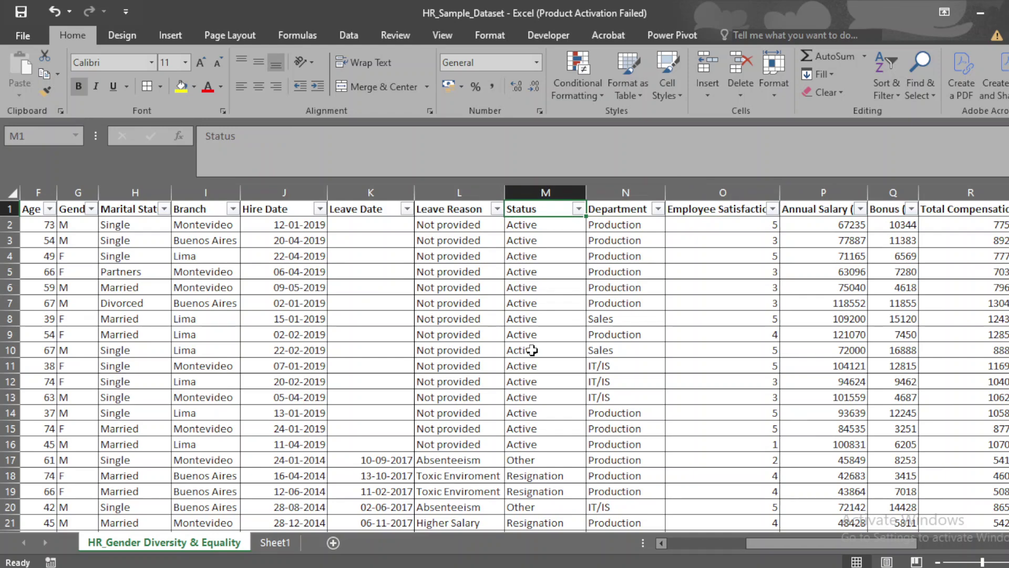
{"action": "key", "text": "Right"}
{"action": "key", "text": "Right"}
{"action": "key", "text": "Right"}
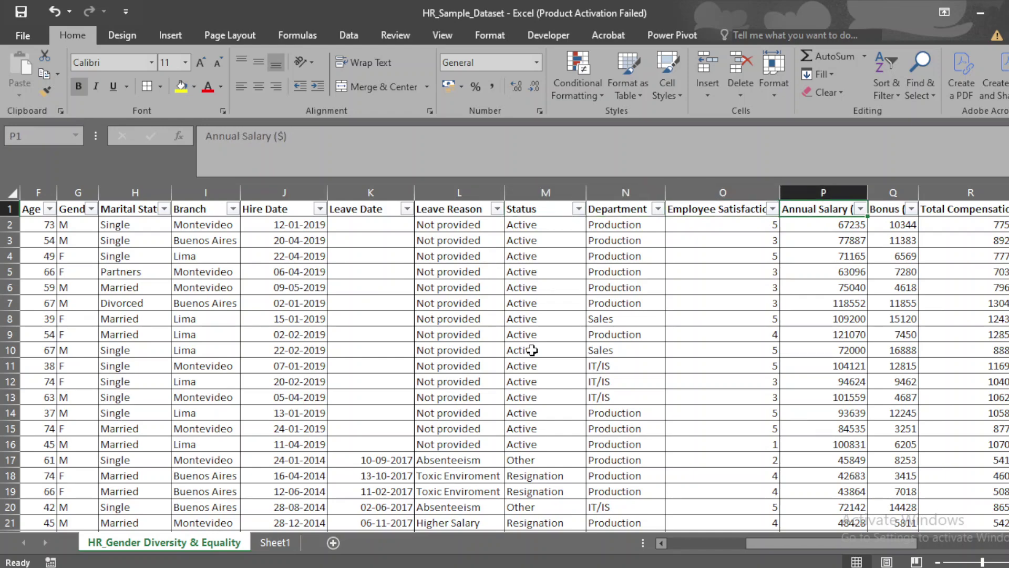
{"action": "key", "text": "Left"}
{"action": "key", "text": "Left"}
{"action": "key", "text": "Left"}
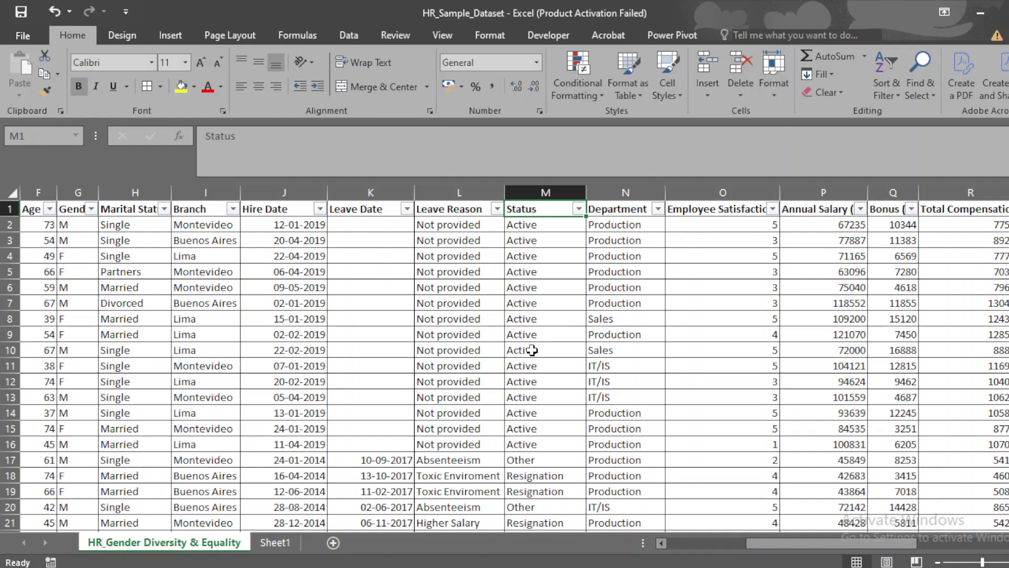
{"action": "key", "text": "Right"}
{"action": "key", "text": "Right"}
{"action": "key", "text": "Down"}
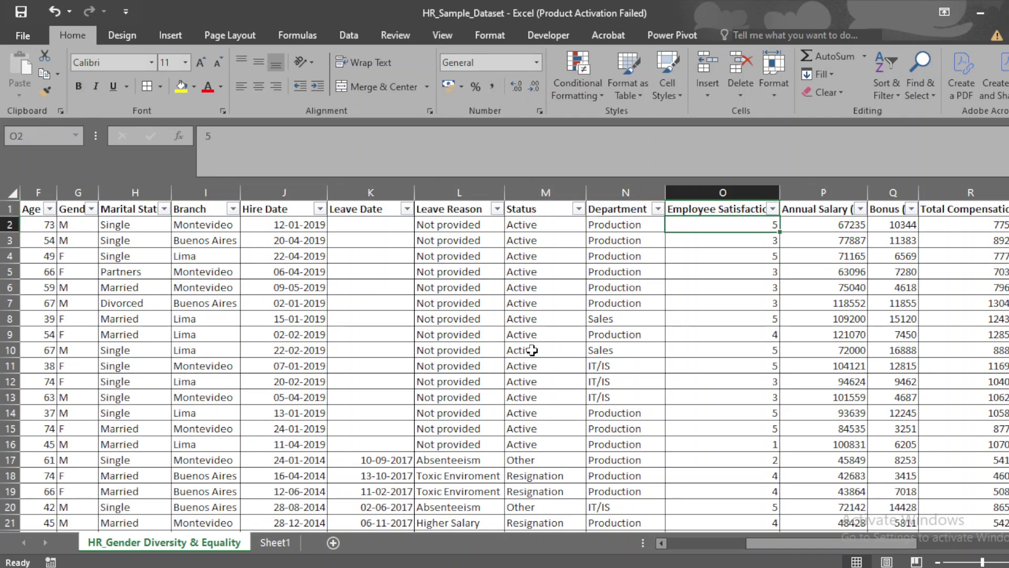
Highlight Employee Satisfaction values from O2 down that are less than 3 with Light Red Fill with Dark Red Text
{"action": "key", "text": "ctrl+shift+Down"}
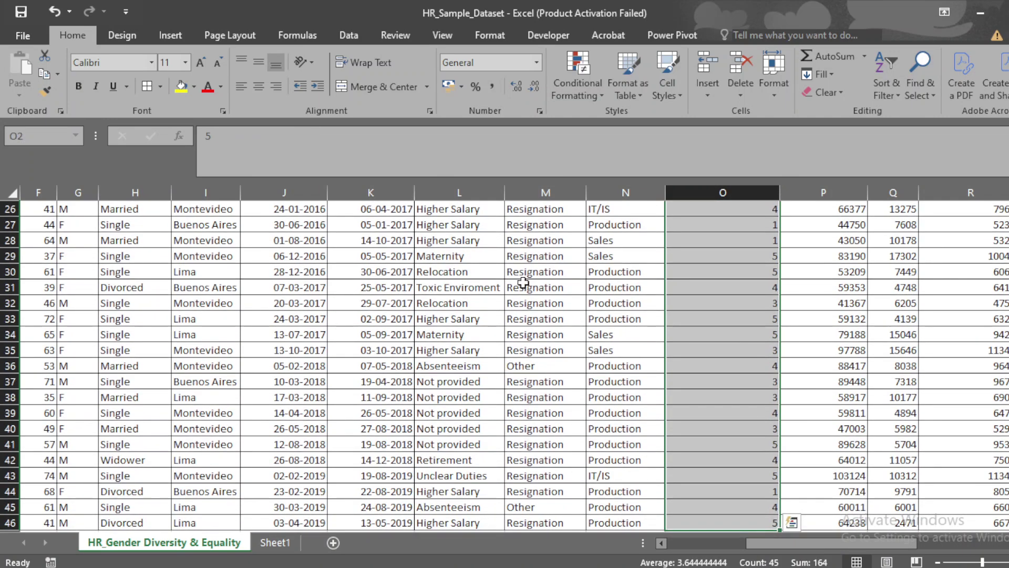
{"action": "left_click", "coordinate": [585, 93]}
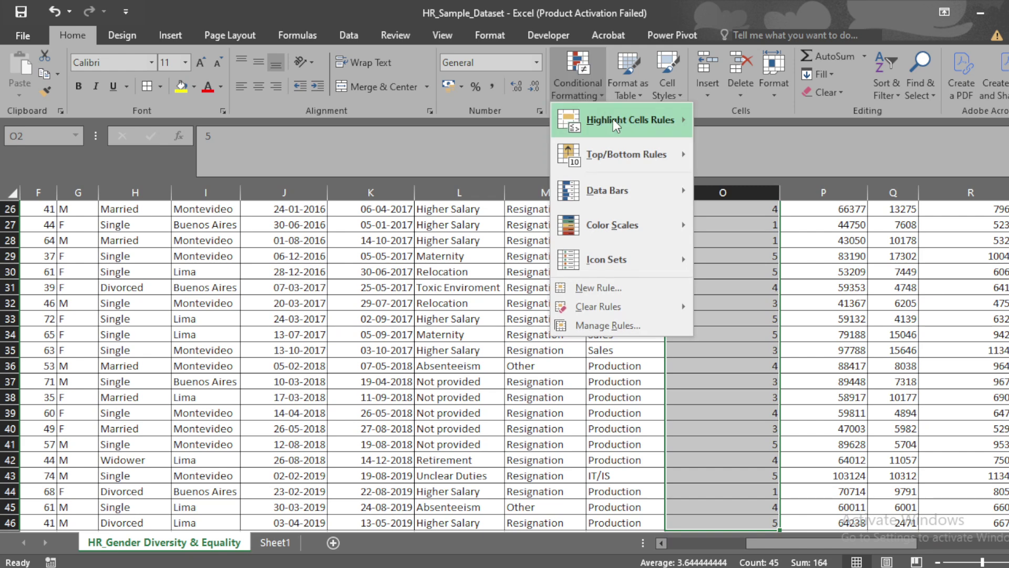
{"action": "mouse_move", "coordinate": [613, 119]}
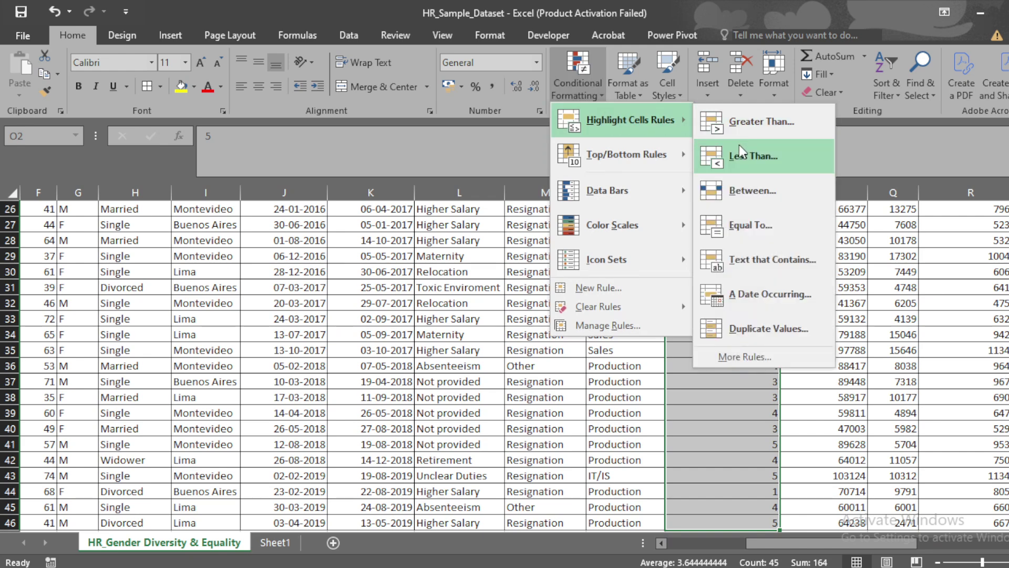
{"action": "left_click", "coordinate": [750, 156]}
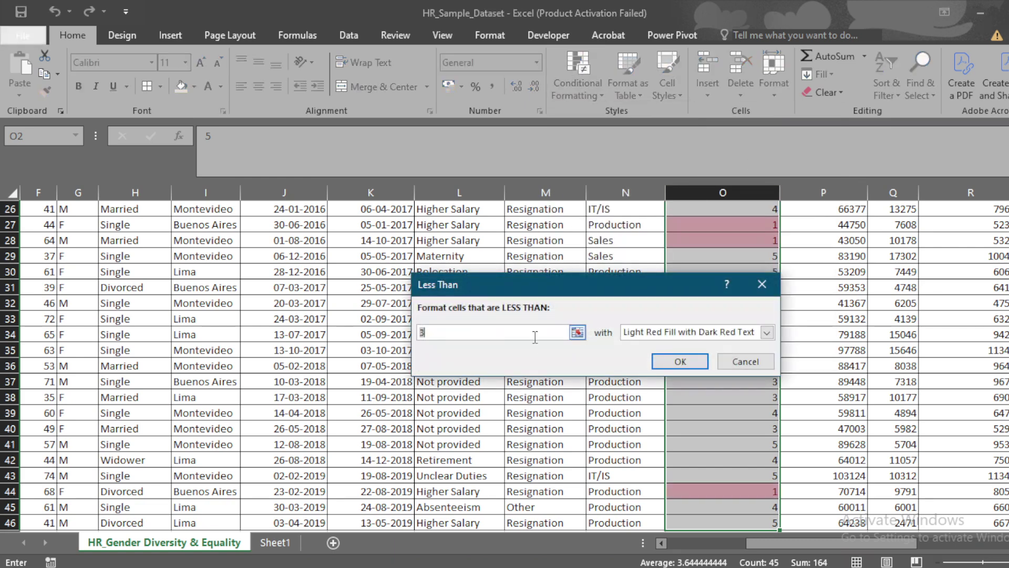
{"action": "left_click", "coordinate": [471, 331]}
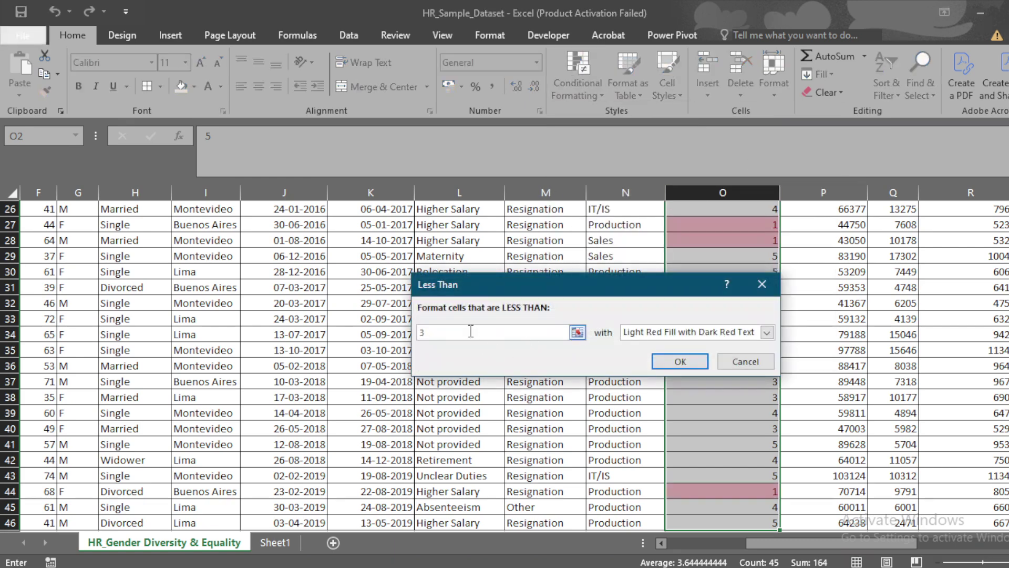
{"action": "left_click", "coordinate": [680, 362]}
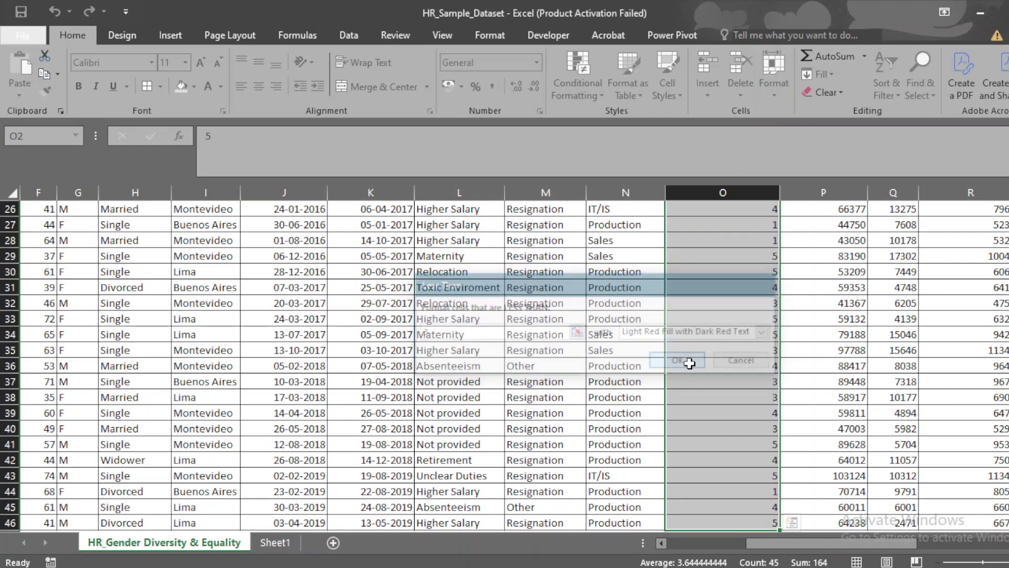
Filter the Employee Satisfaction column by the light red cell color to review the highlighted employees, and clear the filter again
{"action": "key", "text": "Up"}
{"action": "scroll", "coordinate": [757, 298], "scroll_direction": "up", "scroll_amount": 3}
{"action": "scroll", "coordinate": [757, 298], "scroll_direction": "up", "scroll_amount": 5}
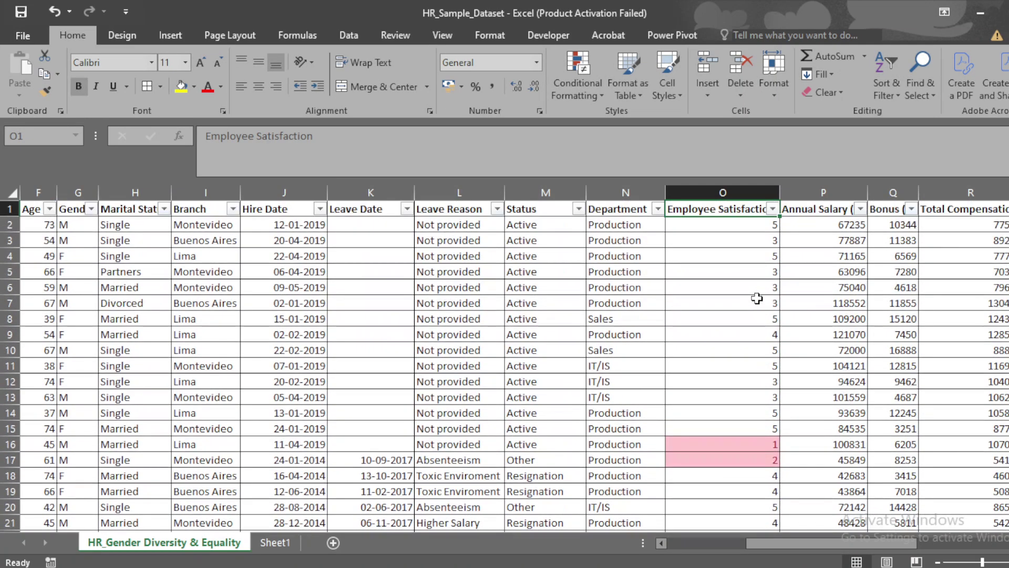
{"action": "left_click", "coordinate": [773, 208]}
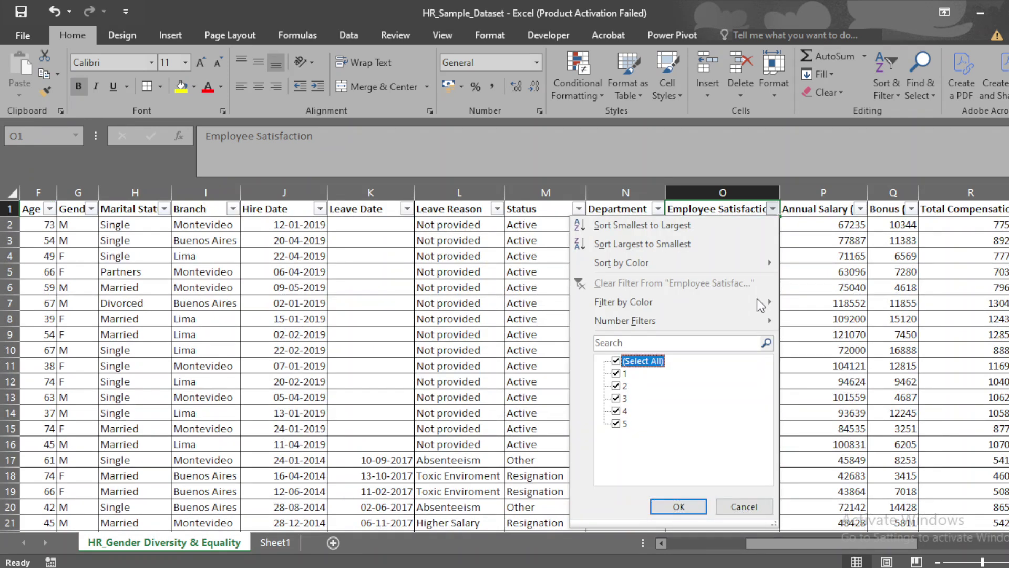
{"action": "mouse_move", "coordinate": [757, 298]}
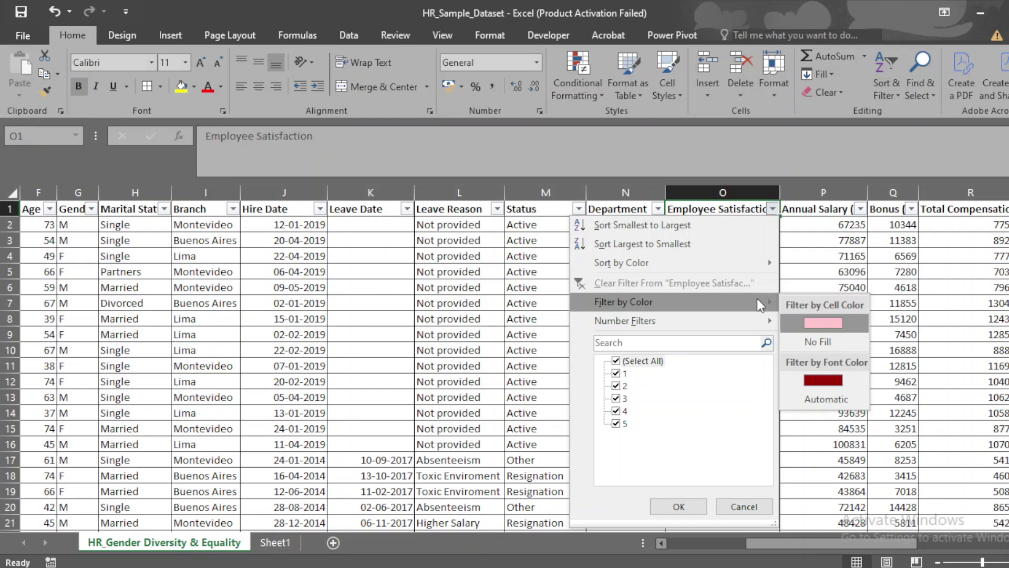
{"action": "key", "text": "Return"}
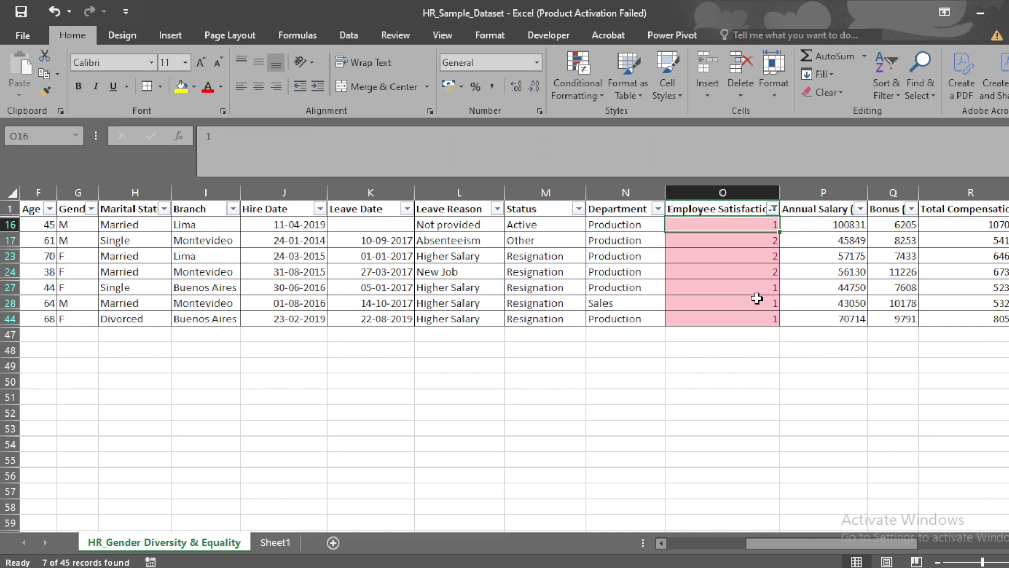
{"action": "key", "text": "ctrl+shift+Down"}
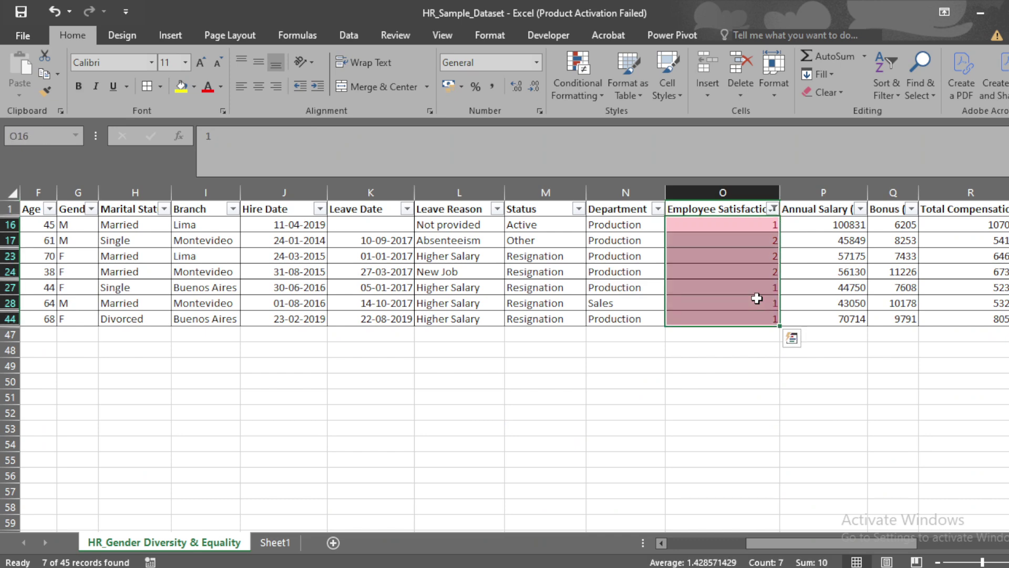
{"action": "key", "text": "ctrl+Up"}
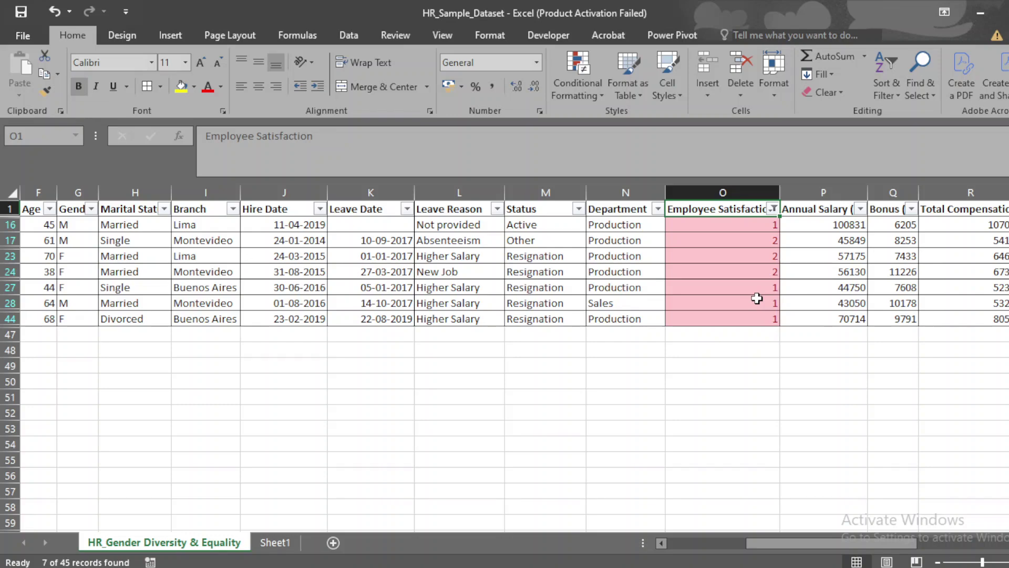
{"action": "key", "text": "ctrl+shift+l"}
{"action": "key", "text": "ctrl+shift+l"}
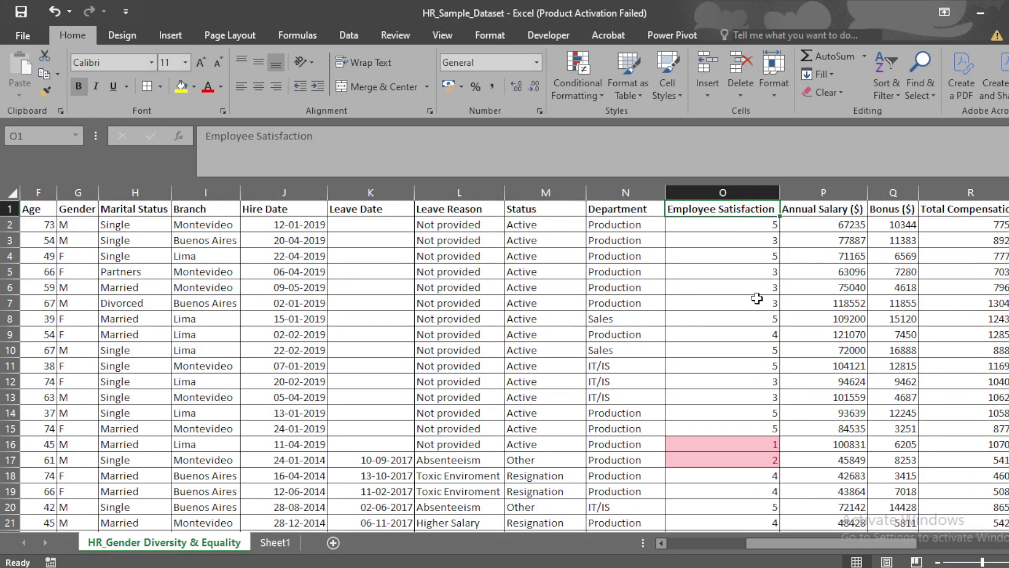
Return to the dataset's first column and check the Sheet1 task in A4 about active managers eligible for a bonus
{"action": "scroll", "coordinate": [757, 299], "scroll_direction": "left", "scroll_amount": 5}
{"action": "key", "text": "Right"}
{"action": "key", "text": "Right"}
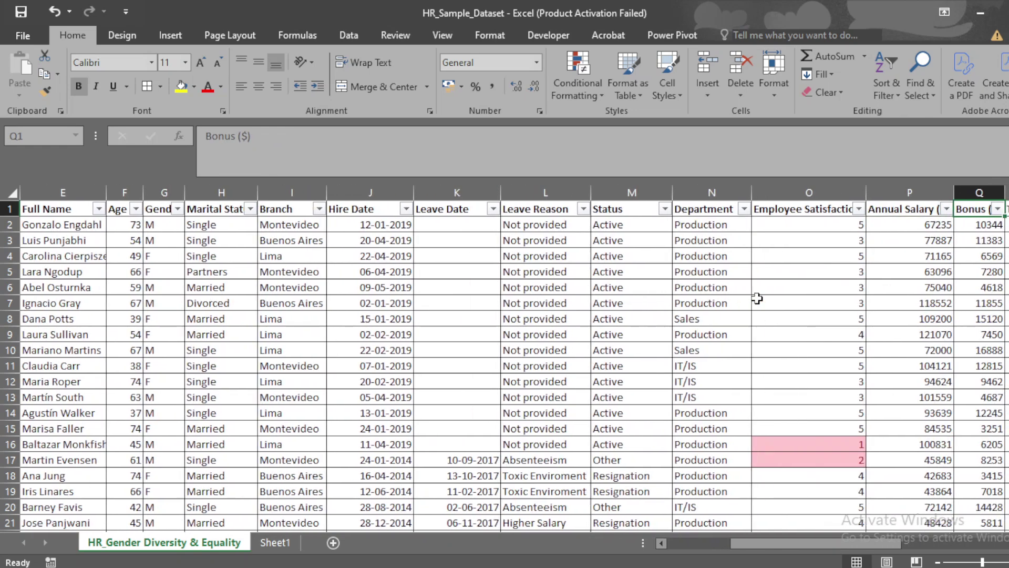
{"action": "key", "text": "Left"}
{"action": "key", "text": "Left"}
{"action": "key", "text": "Left"}
{"action": "key", "text": "Left"}
{"action": "key", "text": "Left"}
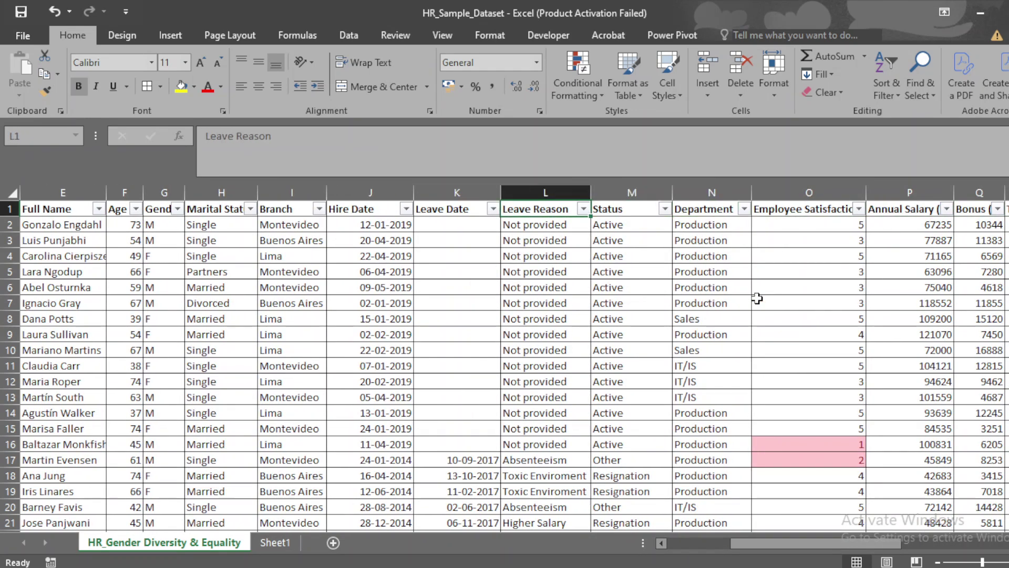
{"action": "key", "text": "ctrl+Left"}
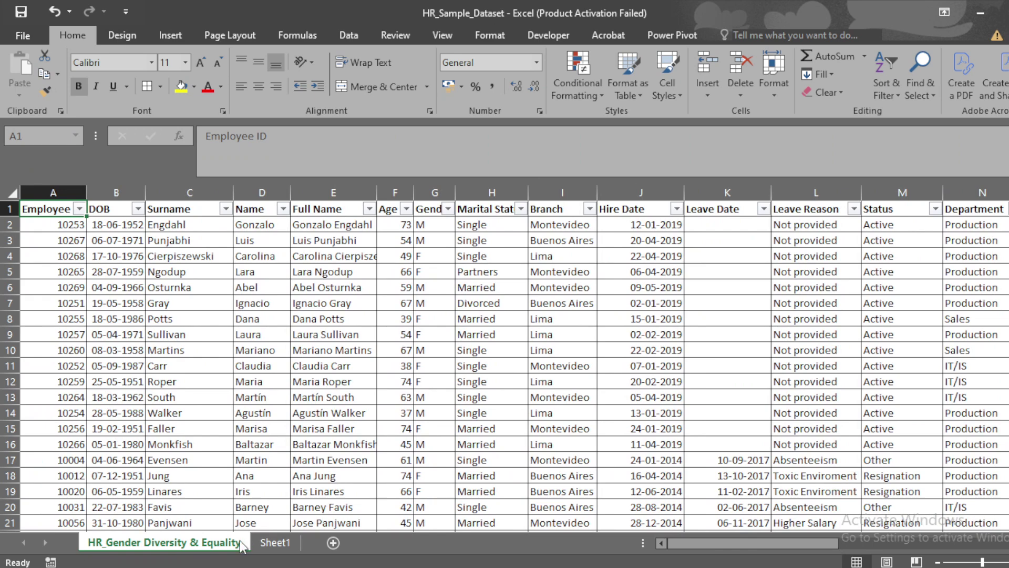
{"action": "left_click", "coordinate": [273, 545]}
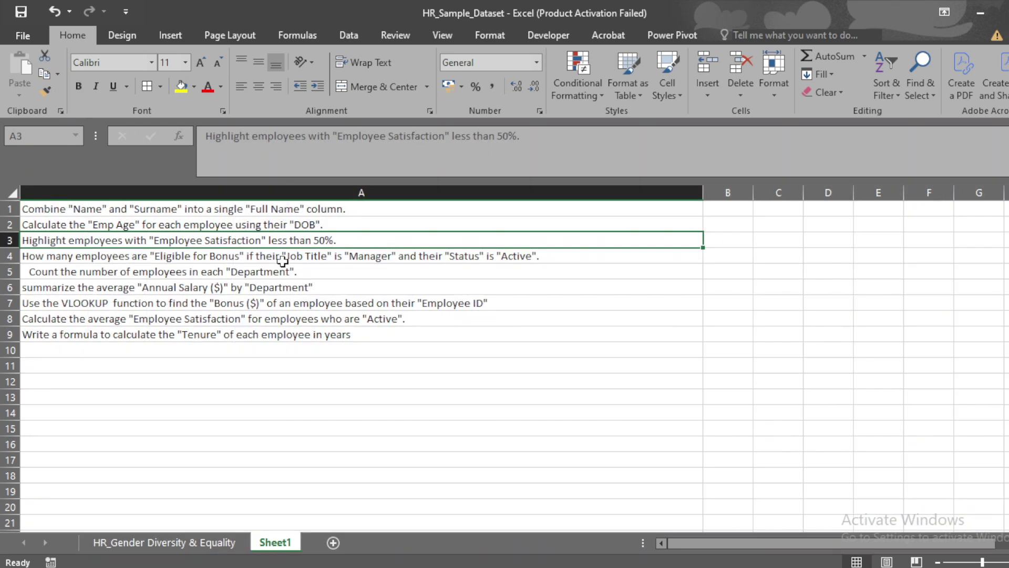
{"action": "left_click", "coordinate": [239, 257]}
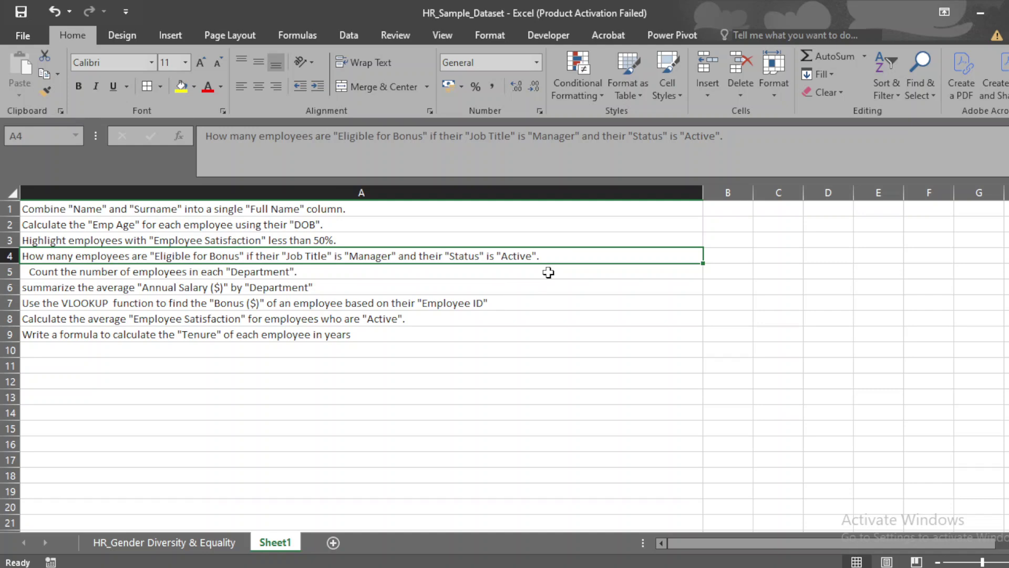
Add an "Eligibility" header in cell W1, beside the Performance column of the HR dataset sheet
{"action": "left_click", "coordinate": [175, 541]}
{"action": "left_click", "coordinate": [463, 308]}
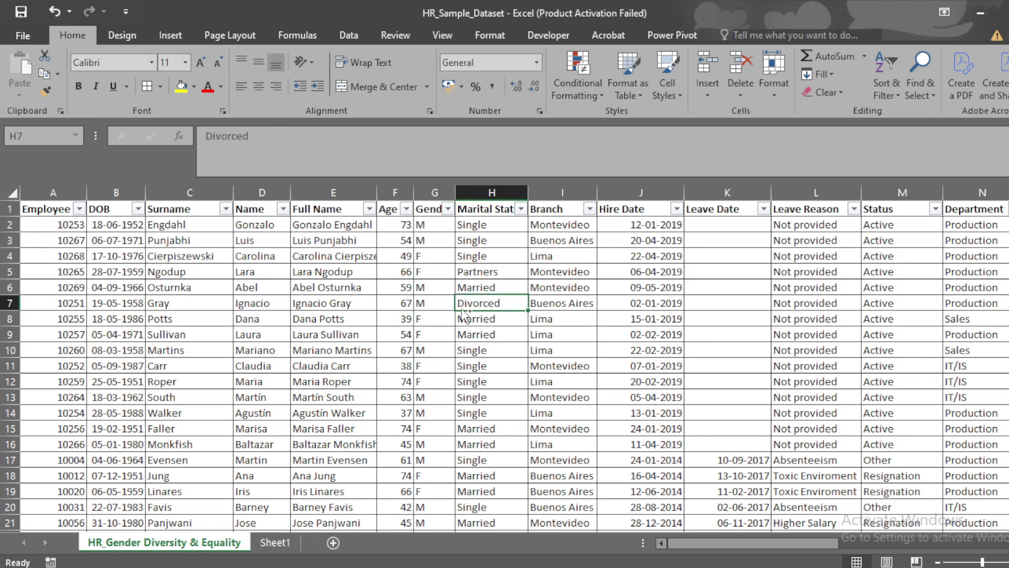
{"action": "key", "text": "Right"}
{"action": "key", "text": "Right"}
{"action": "key", "text": "Right"}
{"action": "key", "text": "Right"}
{"action": "key", "text": "Right"}
{"action": "key", "text": "Right"}
{"action": "key", "text": "Right"}
{"action": "key", "text": "Right"}
{"action": "key", "text": "Right"}
{"action": "key", "text": "Right"}
{"action": "key", "text": "Right"}
{"action": "key", "text": "Right"}
{"action": "key", "text": "Right"}
{"action": "key", "text": "Right"}
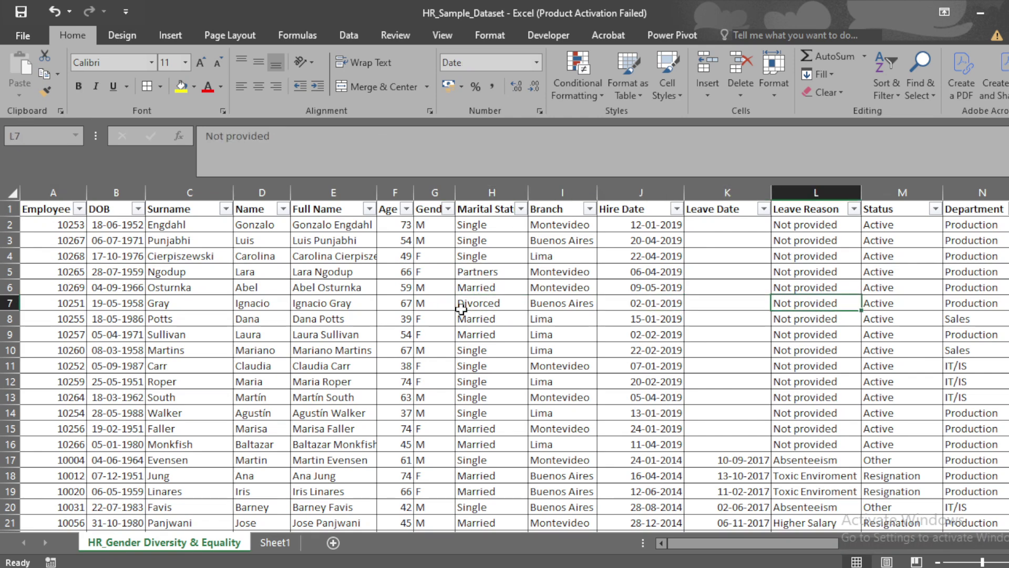
{"action": "key", "text": "Right"}
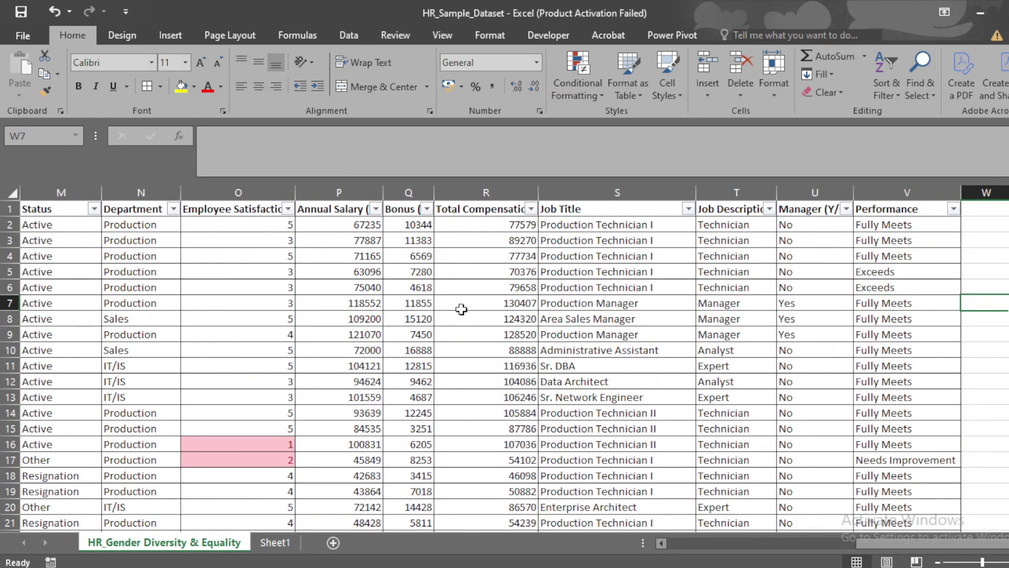
{"action": "key", "text": "Up"}
{"action": "key", "text": "Up"}
{"action": "key", "text": "Up"}
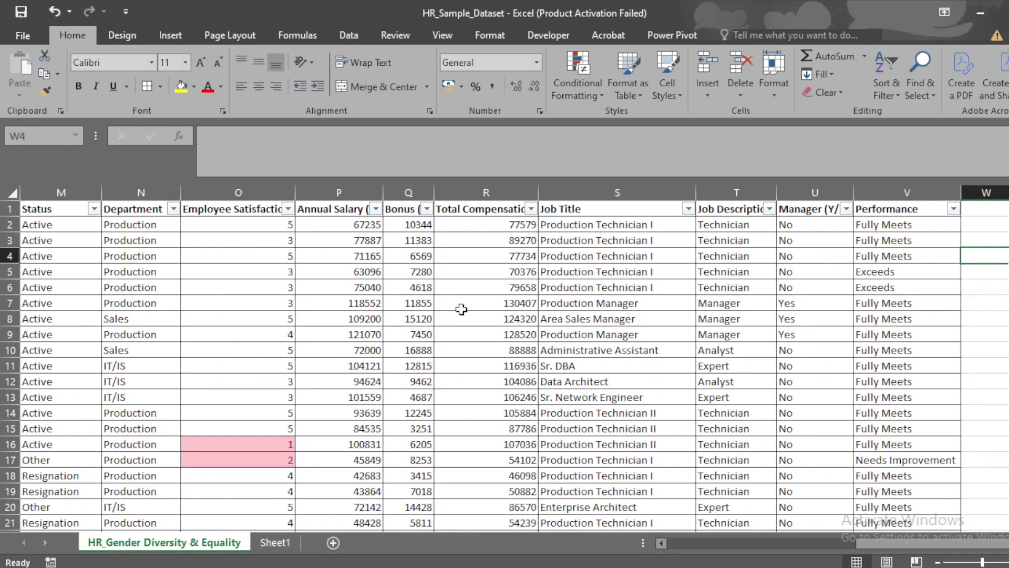
{"action": "key", "text": "Up"}
{"action": "key", "text": "Up"}
{"action": "key", "text": "Up"}
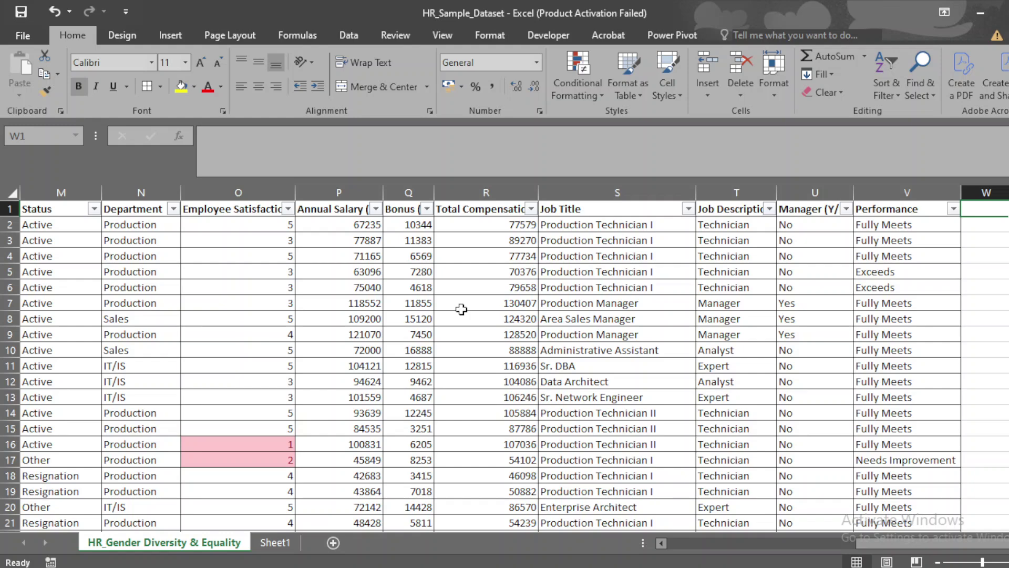
{"action": "type", "text": "Eligib"}
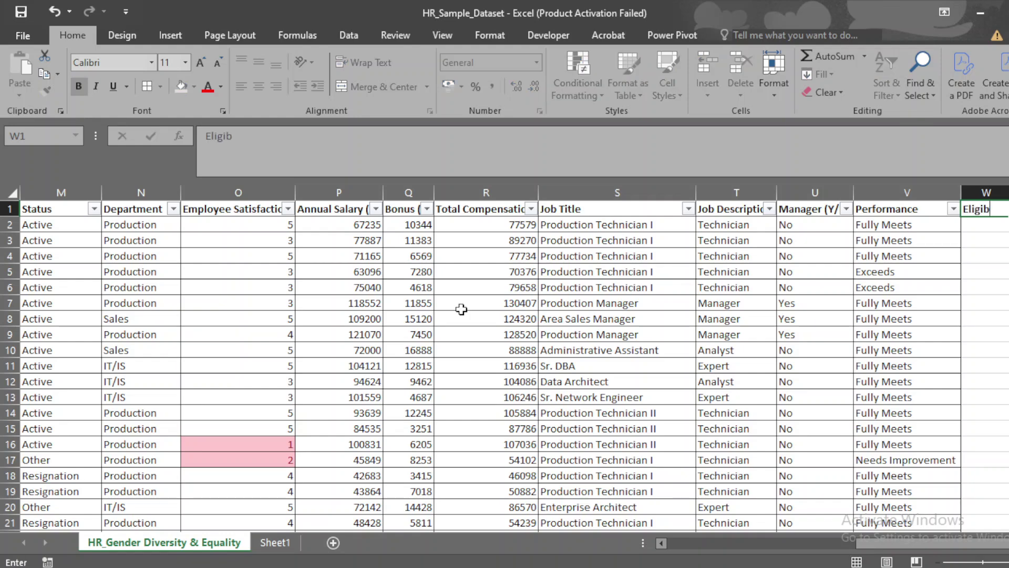
{"action": "type", "text": "ility"}
{"action": "key", "text": "Return"}
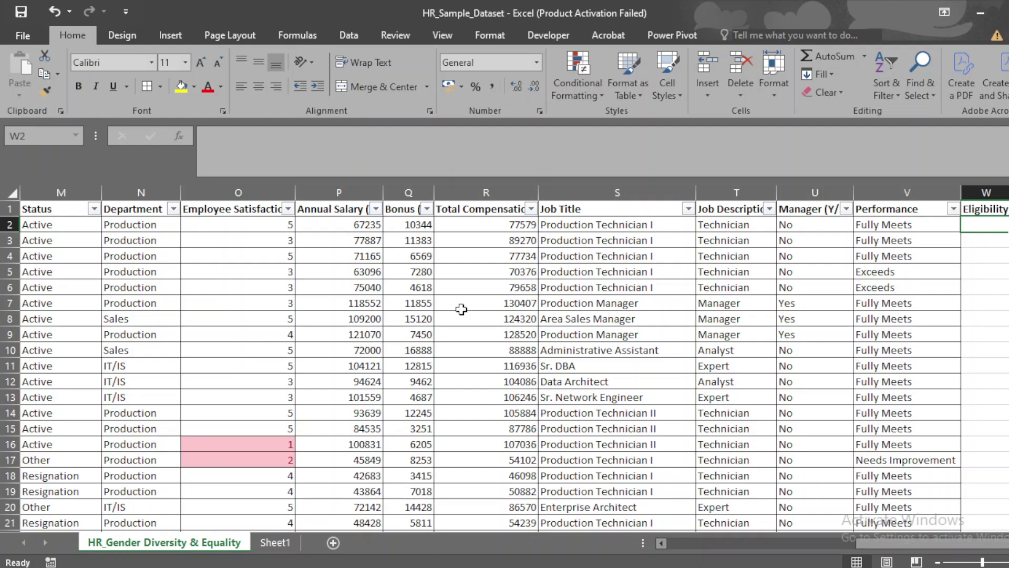
Start an IF formula in W2 with an AND test that U2 equals "Yes" and M2 equals "Active"
{"action": "type", "text": "=IF("}
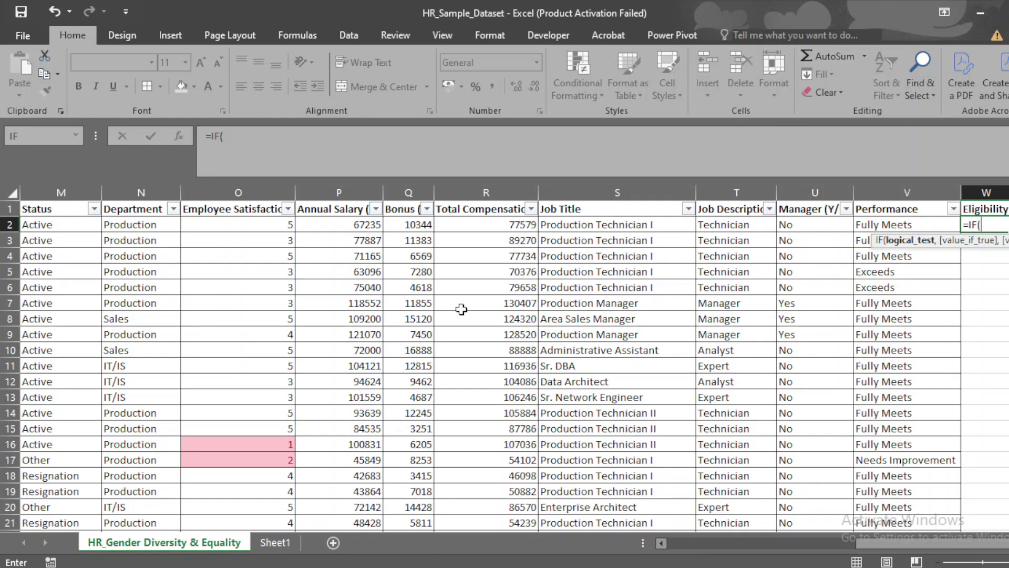
{"action": "type", "text": "and"}
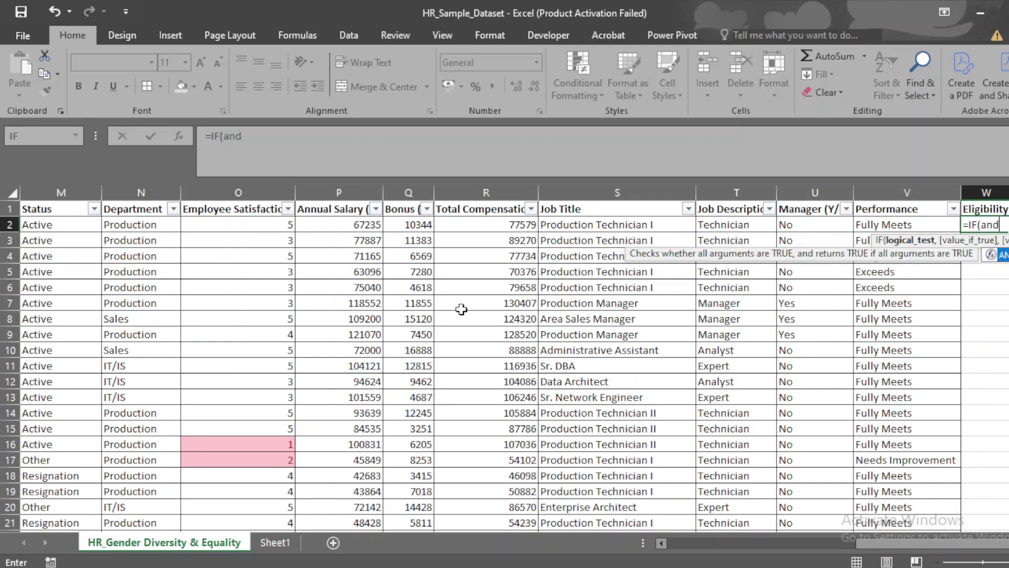
{"action": "key", "text": "Tab"}
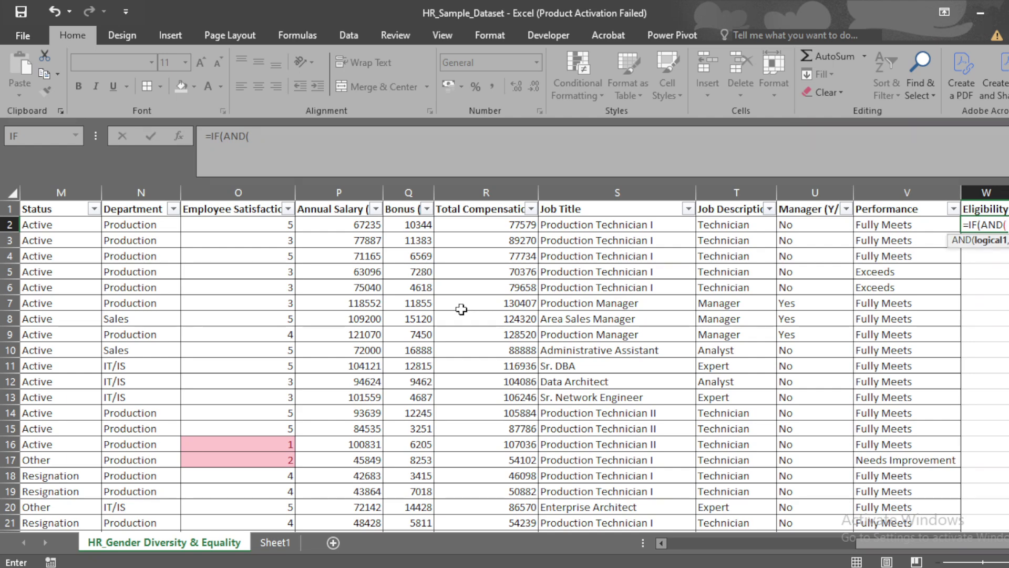
{"action": "left_click", "coordinate": [815, 225]}
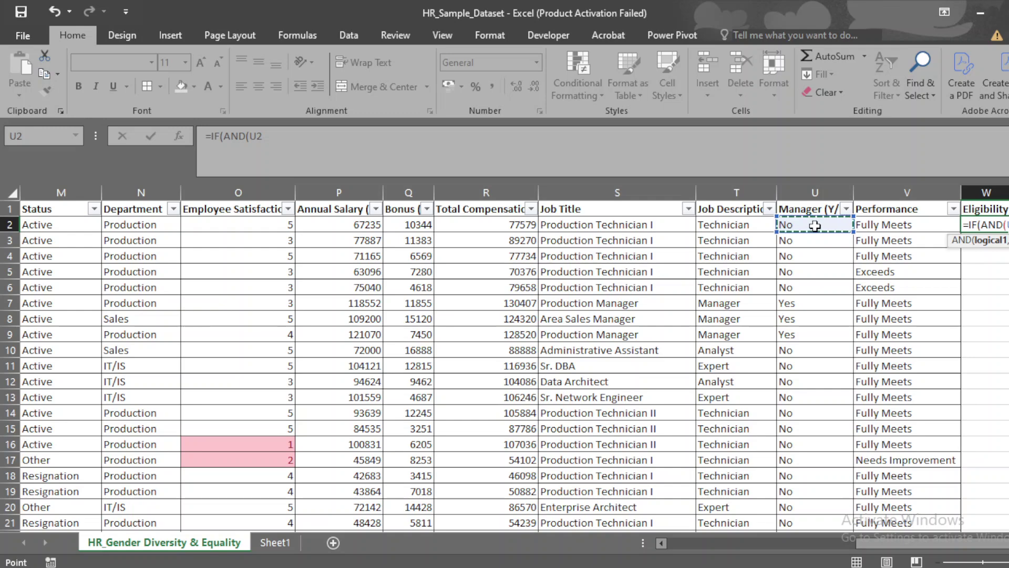
{"action": "type", "text": "="}
{"action": "type", "text": "\""}
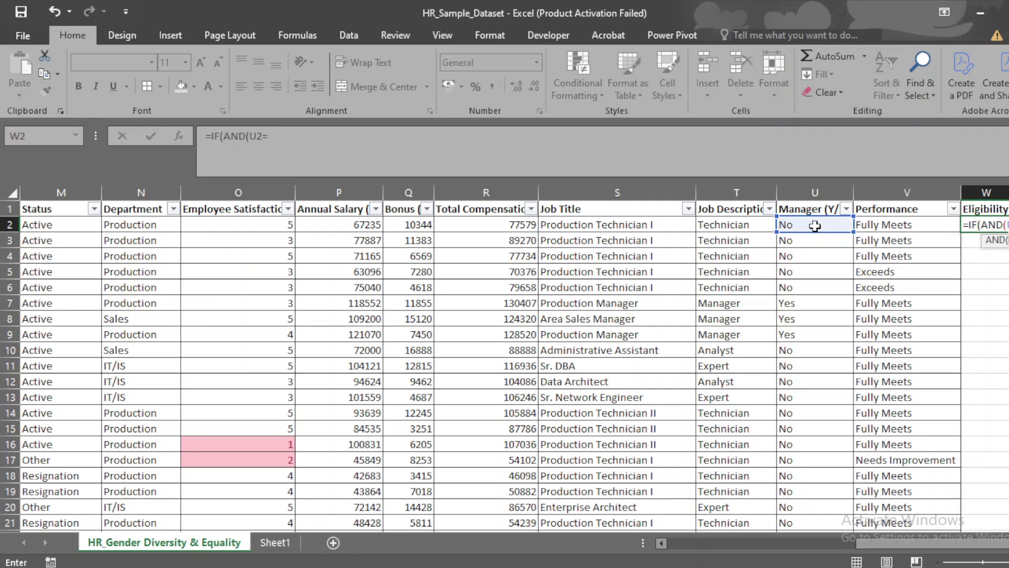
{"action": "type", "text": "Ye"}
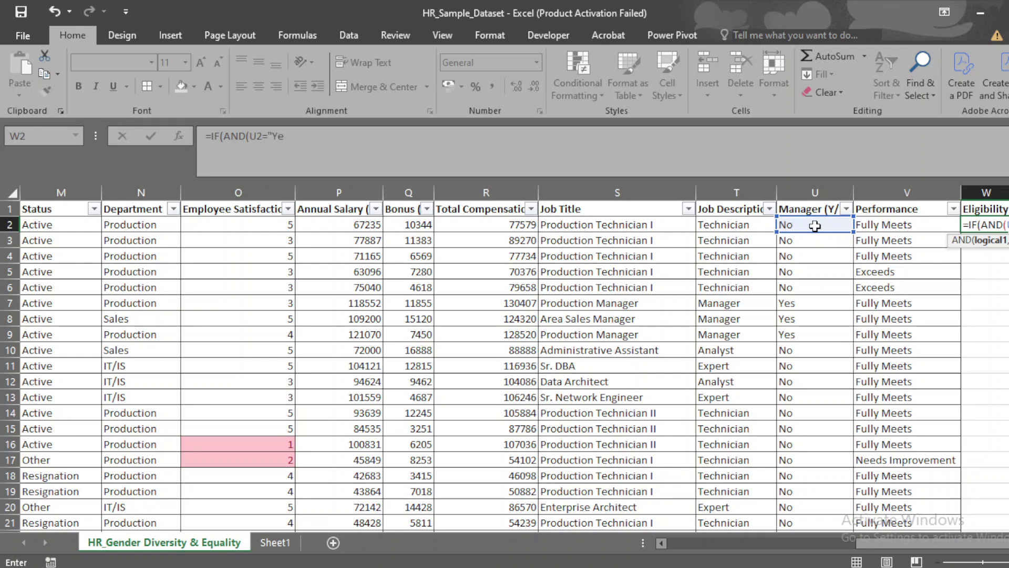
{"action": "type", "text": "s\","}
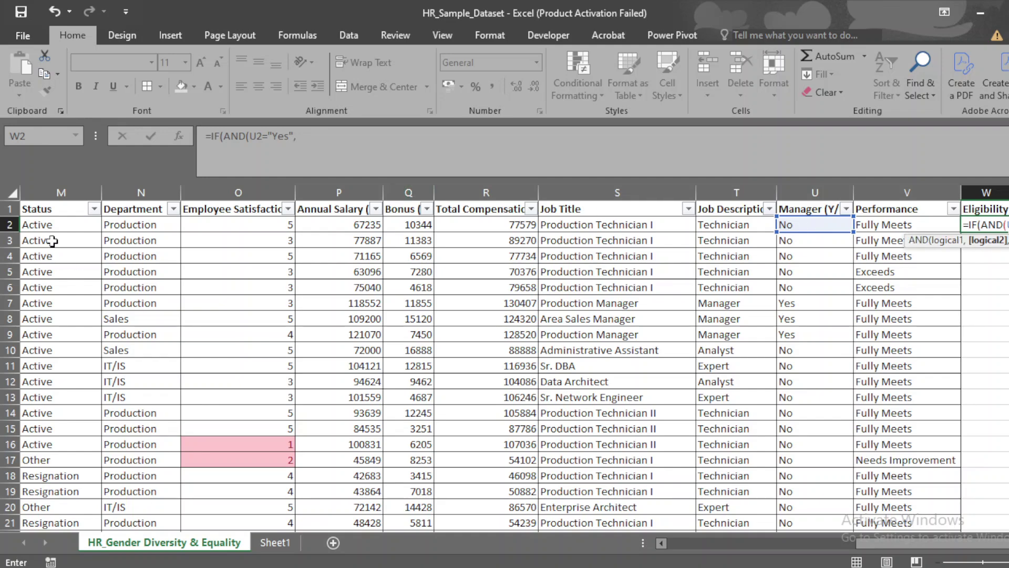
{"action": "left_click", "coordinate": [59, 223]}
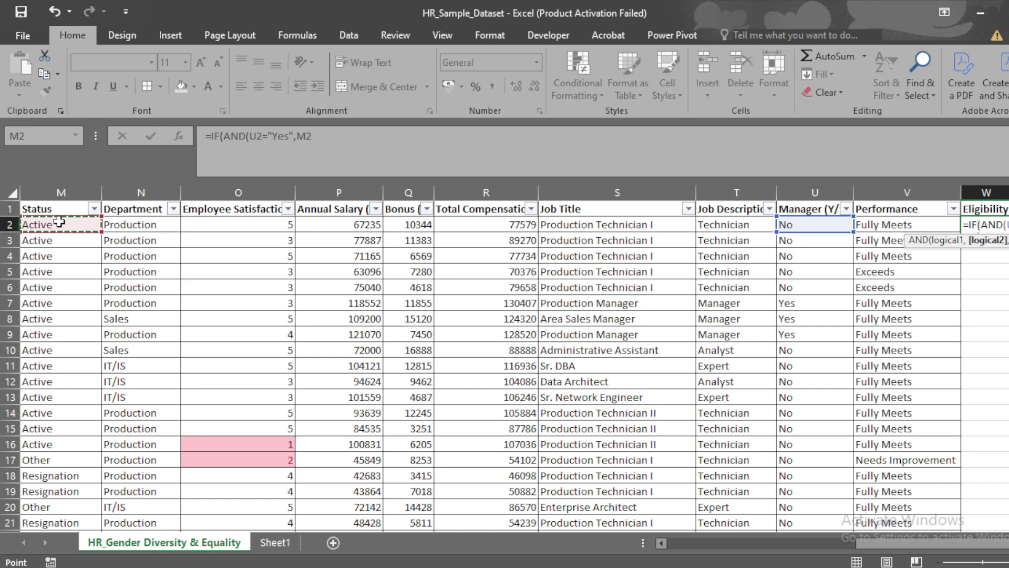
{"action": "type", "text": "="}
{"action": "type", "text": "\"Ac"}
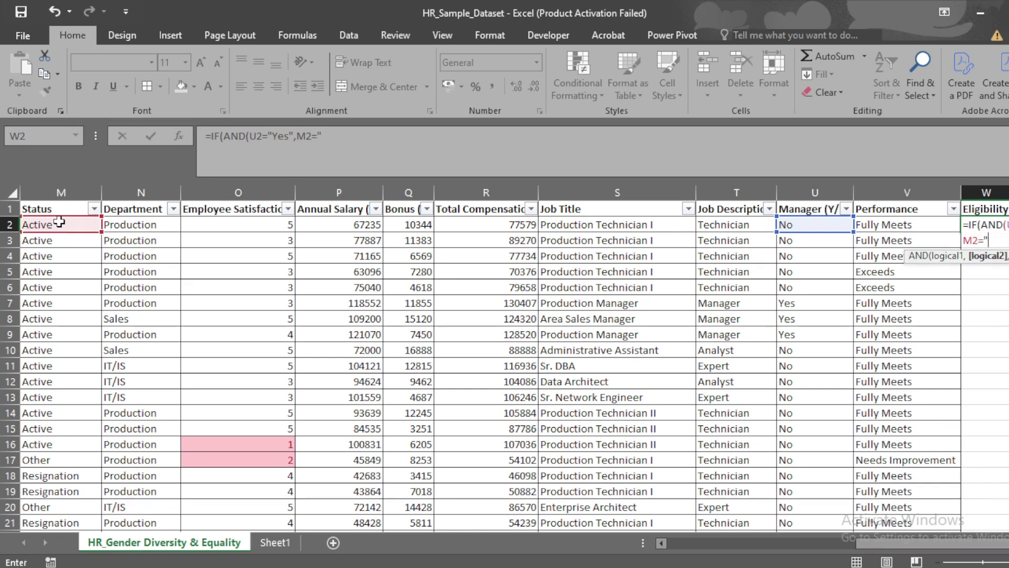
{"action": "type", "text": "tive\"),"}
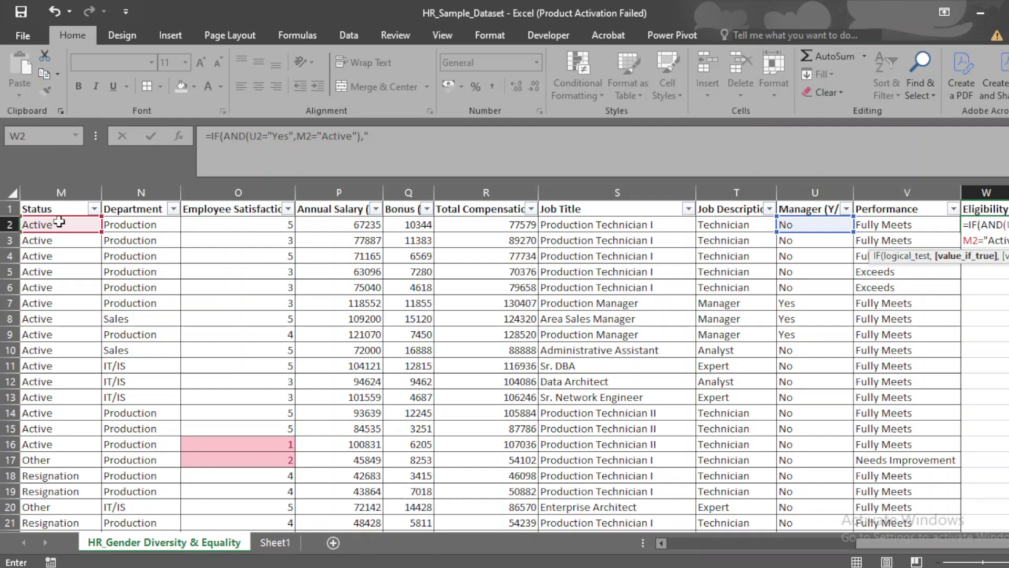
Complete the W2 formula to return "Eligible for bonus" or otherwise "Not Eligible", and fill it down the Eligibility column
{"action": "type", "text": "Eligible for"}
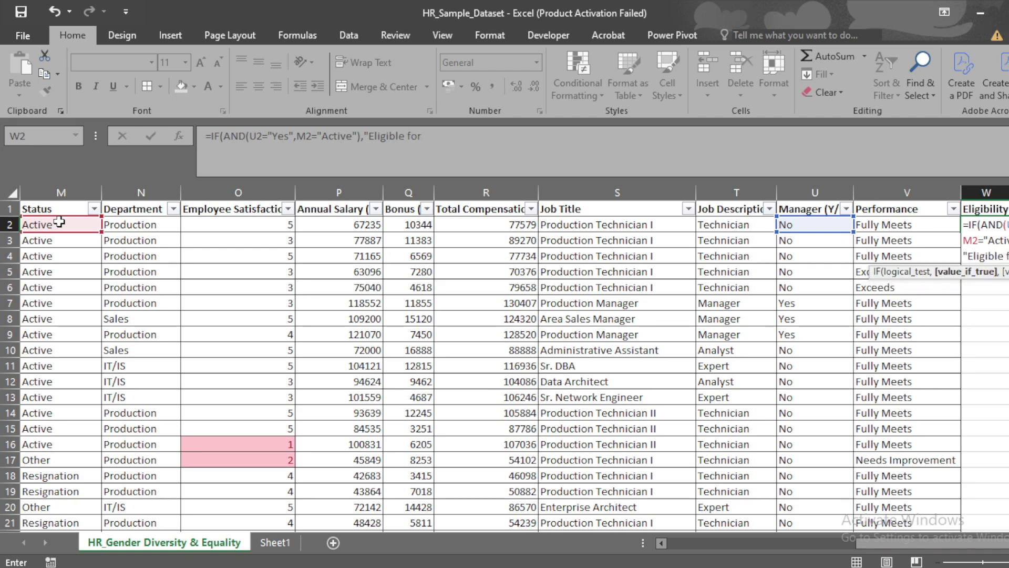
{"action": "type", "text": " bonus\","}
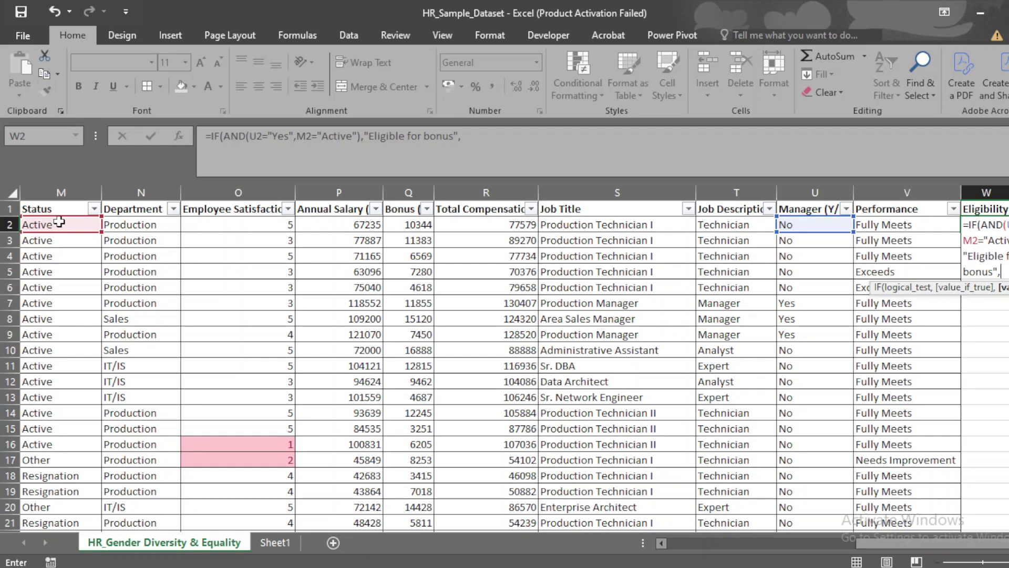
{"action": "type", "text": "\"Not Eligible"}
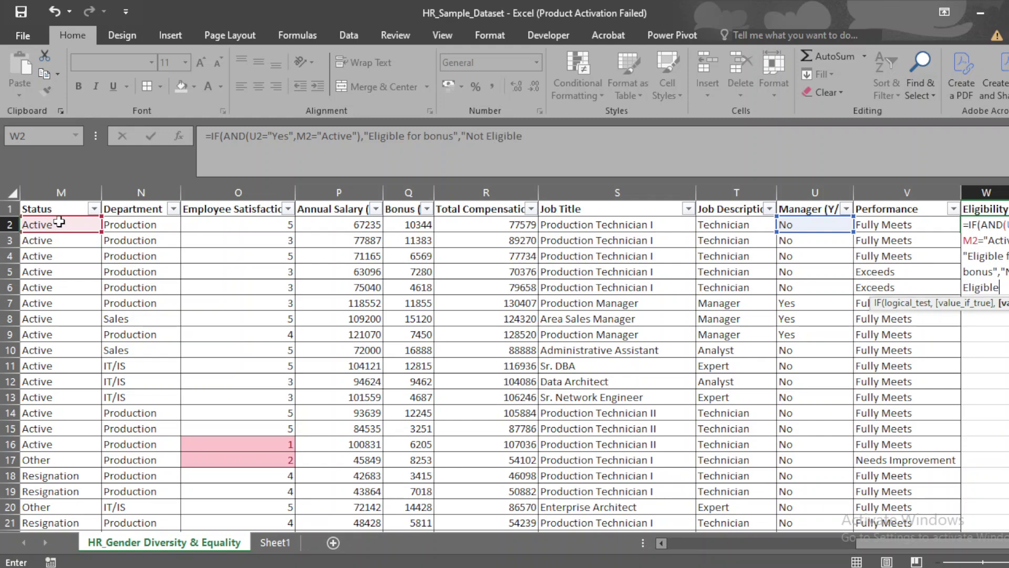
{"action": "type", "text": "\")"}
{"action": "key", "text": "Return"}
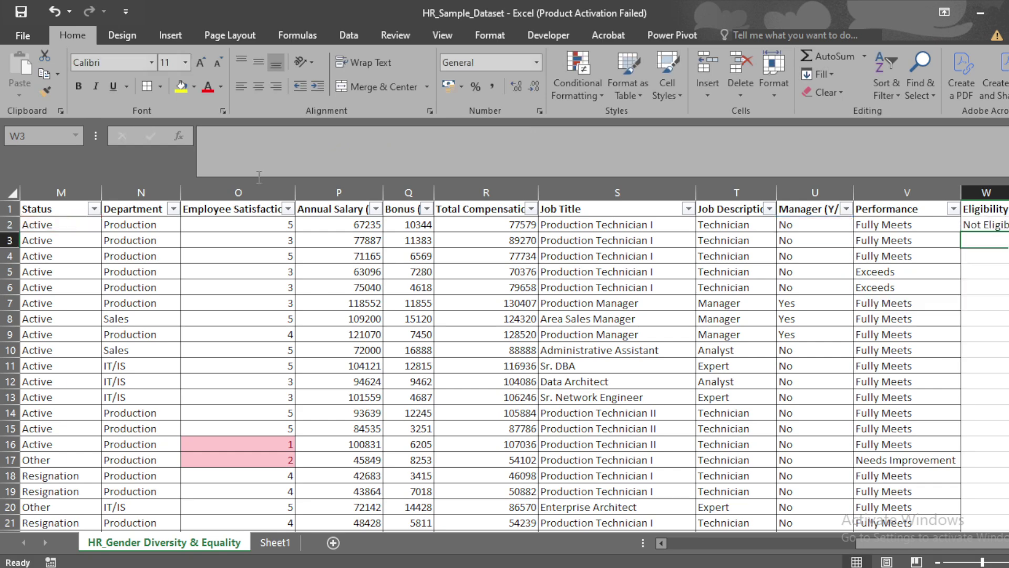
{"action": "left_click", "coordinate": [995, 224]}
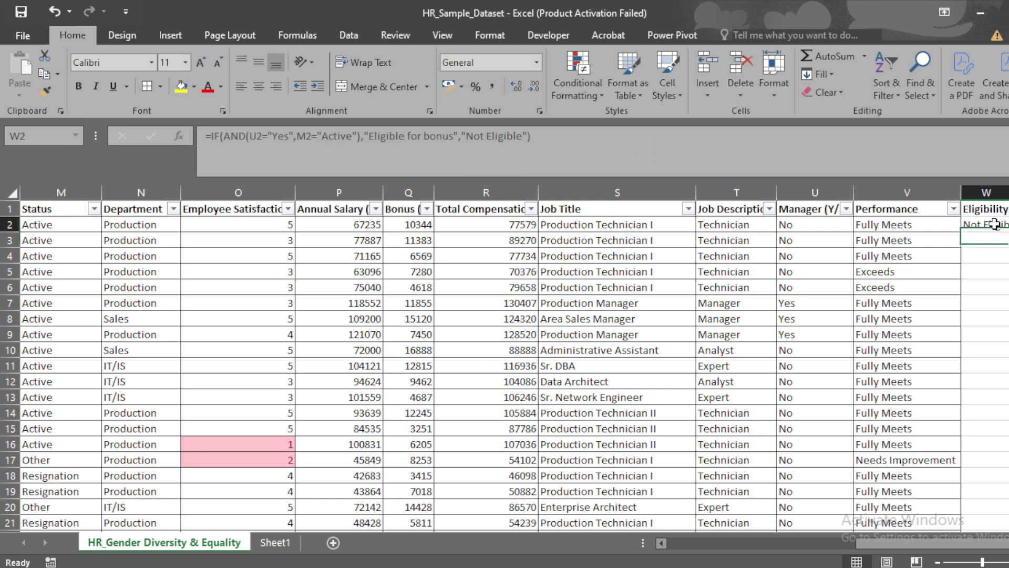
{"action": "double_click", "coordinate": [1006, 232]}
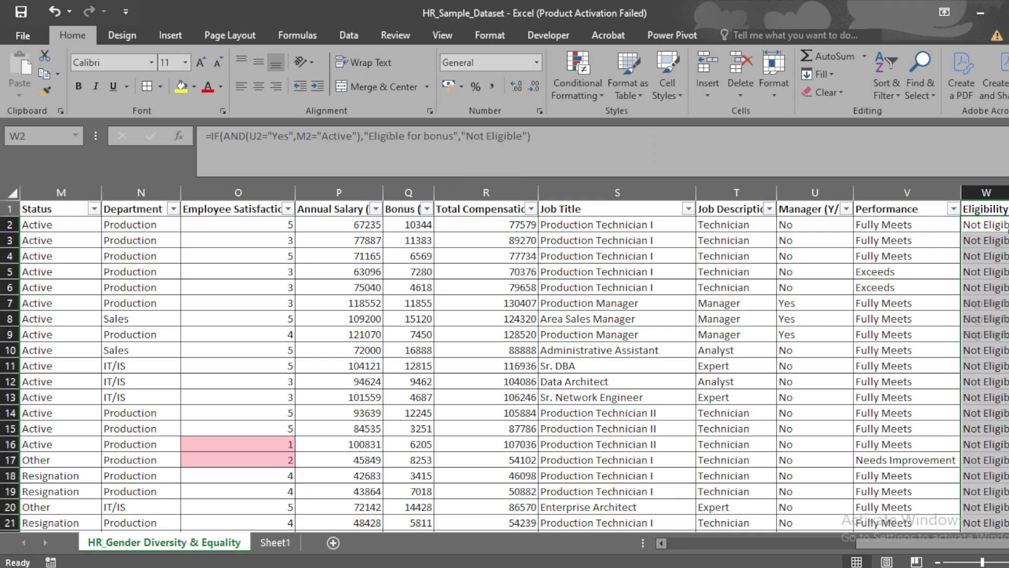
Reapply the filters on header row 1 so that they include the new Eligibility column
{"action": "left_click", "coordinate": [972, 209]}
{"action": "key", "text": "shift+space"}
{"action": "key", "text": "ctrl+shift+l"}
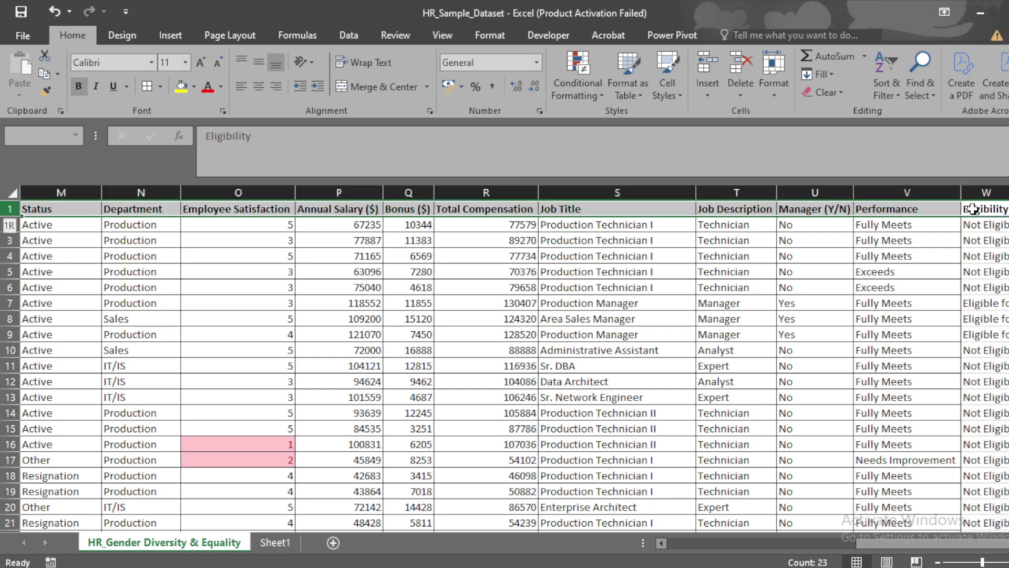
{"action": "key", "text": "ctrl+shift+l"}
Filter the Eligibility column to show only the "Eligible for bonus" employees
{"action": "key", "text": "ctrl+Right"}
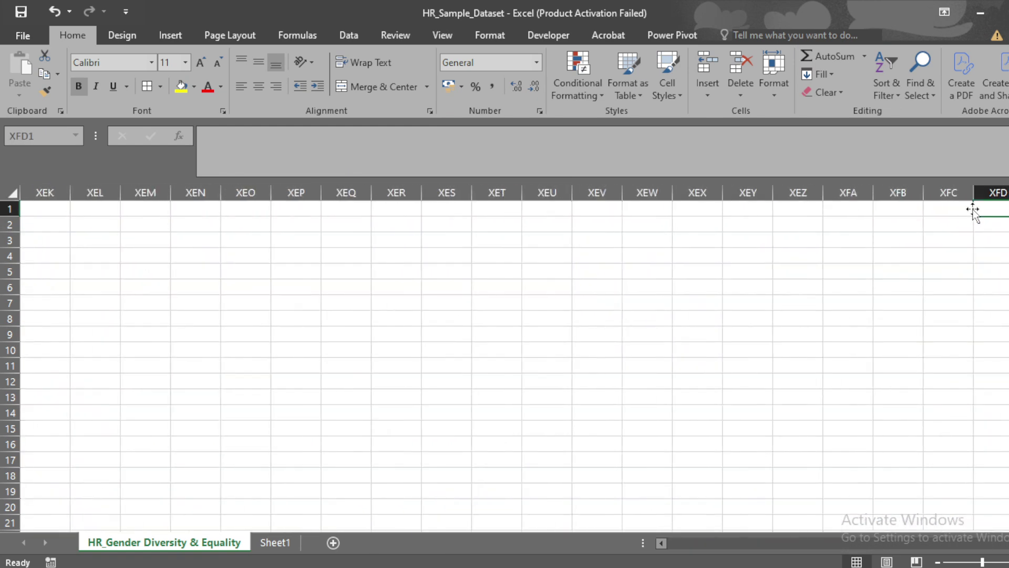
{"action": "key", "text": "ctrl+Left"}
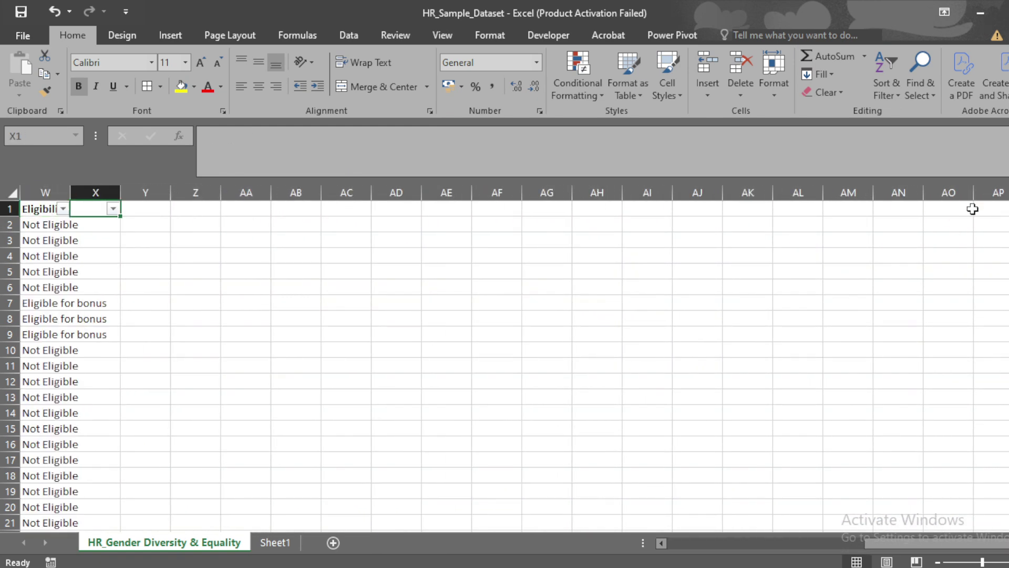
{"action": "key", "text": "alt+Down"}
{"action": "key", "text": "Tab"}
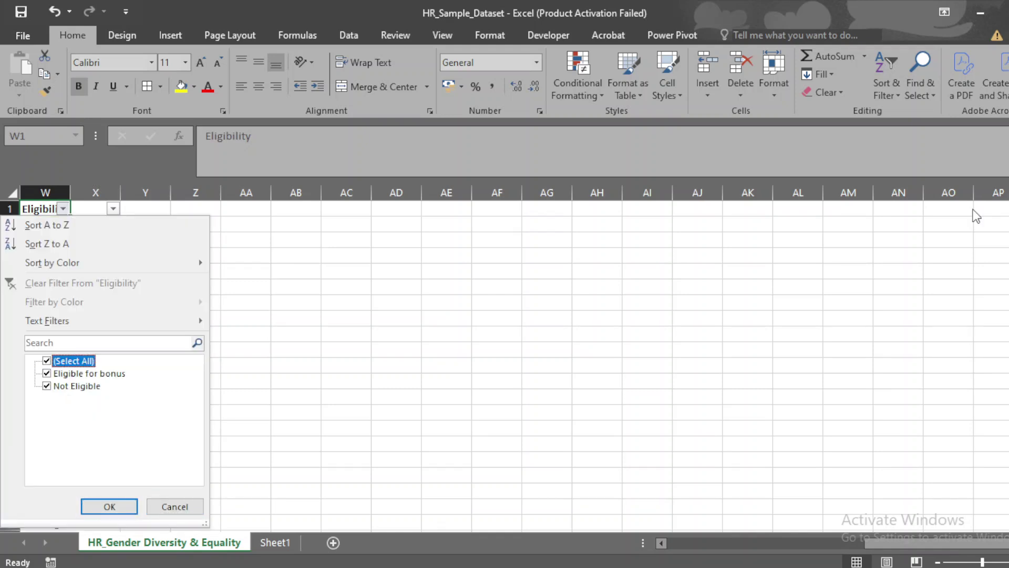
{"action": "key", "text": "Down"}
{"action": "key", "text": "Down"}
{"action": "key", "text": "Return"}
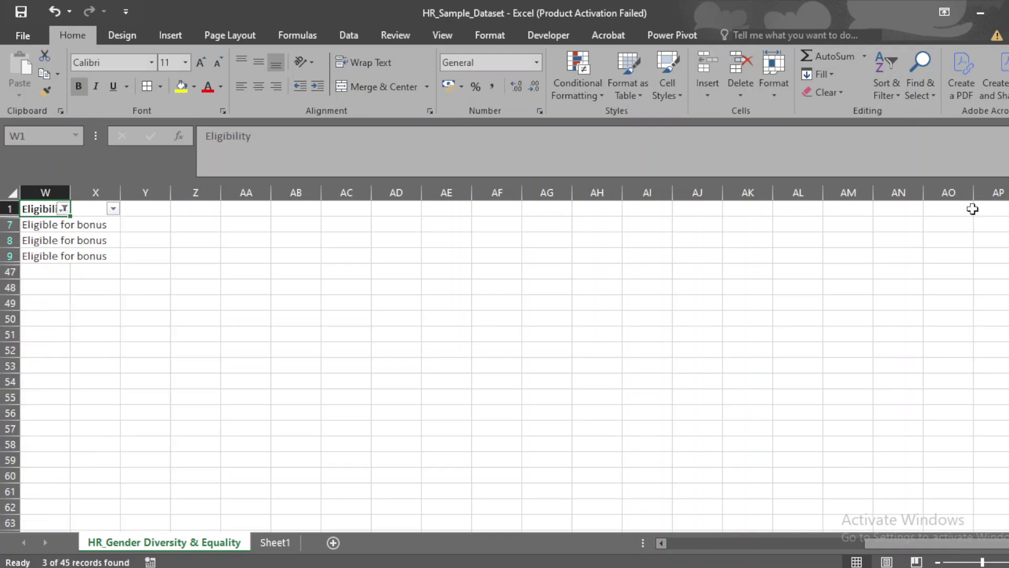
Examine the filtered employees' details, comparing their Manager (Y/N) and Status values with the bonus criteria
{"action": "key", "text": "ctrl+Left"}
{"action": "key", "text": "Right"}
{"action": "key", "text": "Right"}
{"action": "key", "text": "Right"}
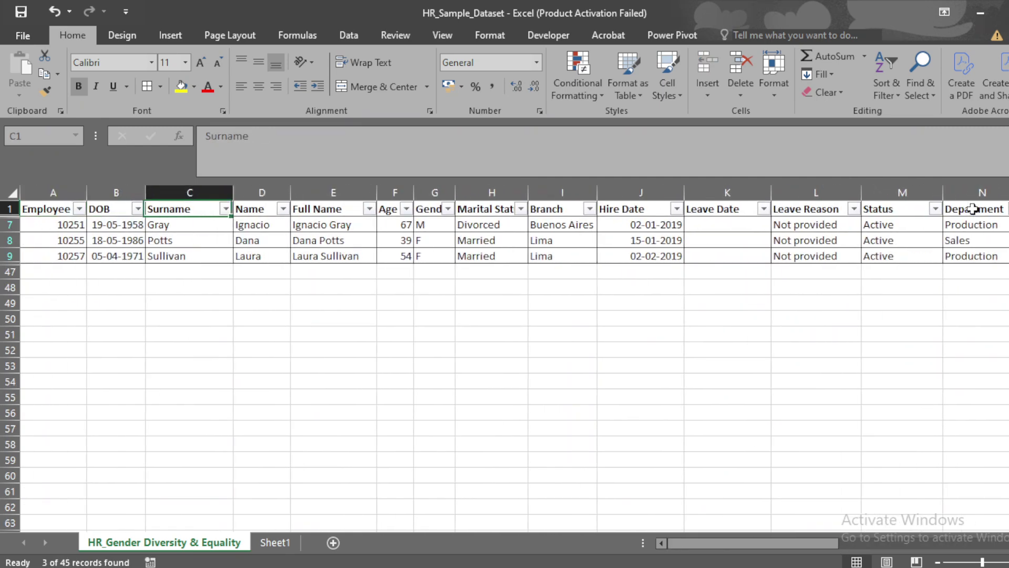
{"action": "key", "text": "ctrl+Right"}
{"action": "key", "text": "Left"}
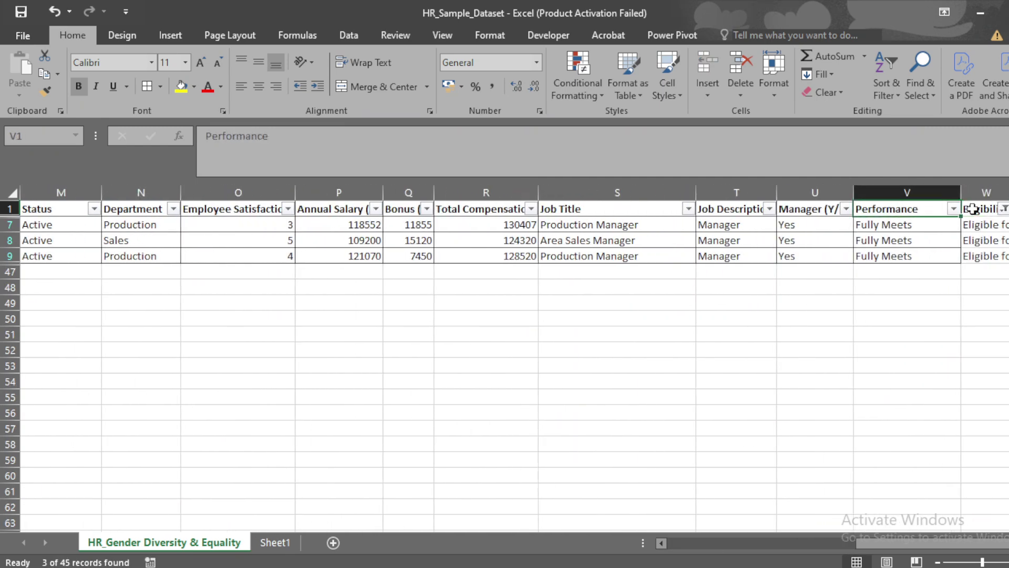
{"action": "key", "text": "Down"}
{"action": "key", "text": "Down"}
{"action": "key", "text": "Left"}
{"action": "key", "text": "Left"}
{"action": "key", "text": "Up"}
{"action": "key", "text": "Down"}
{"action": "key", "text": "Right"}
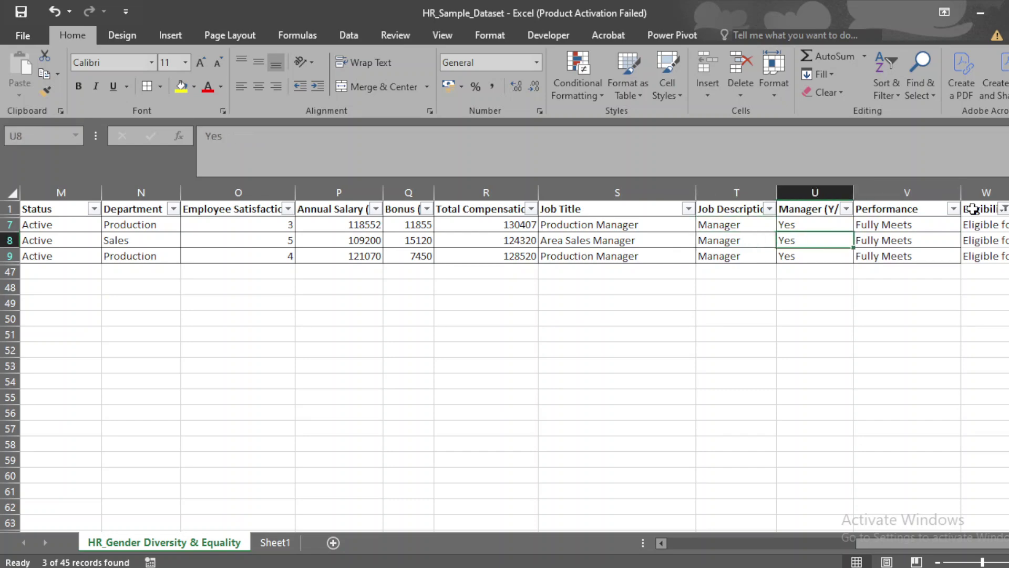
{"action": "key", "text": "Up"}
{"action": "key", "text": "Down"}
{"action": "key", "text": "Up"}
{"action": "key", "text": "Down"}
{"action": "key", "text": "Down"}
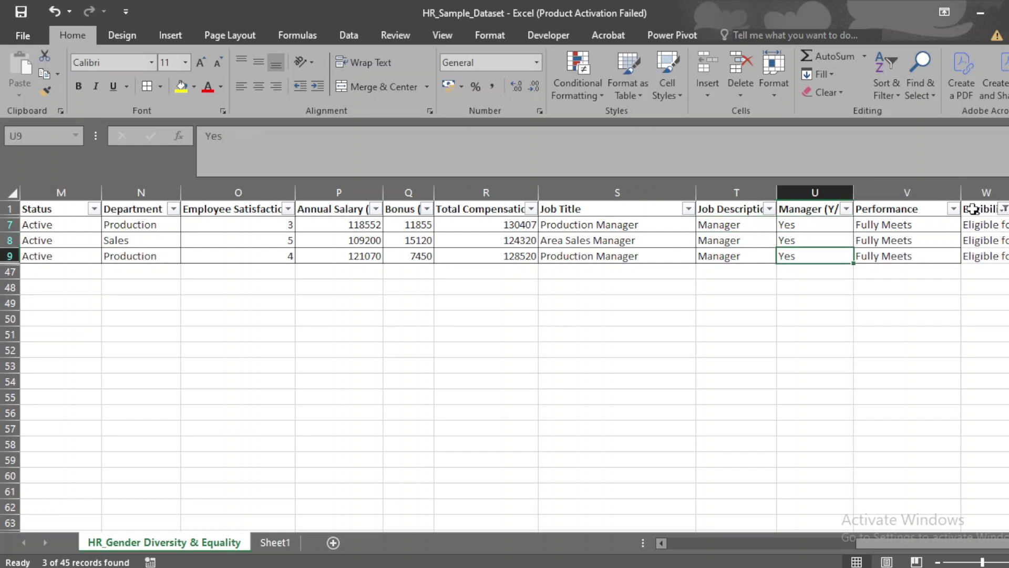
{"action": "key", "text": "Up"}
{"action": "key", "text": "Left"}
{"action": "key", "text": "Left"}
{"action": "key", "text": "Left"}
{"action": "key", "text": "Left"}
{"action": "key", "text": "Left"}
{"action": "key", "text": "Left"}
{"action": "key", "text": "Left"}
{"action": "key", "text": "Left"}
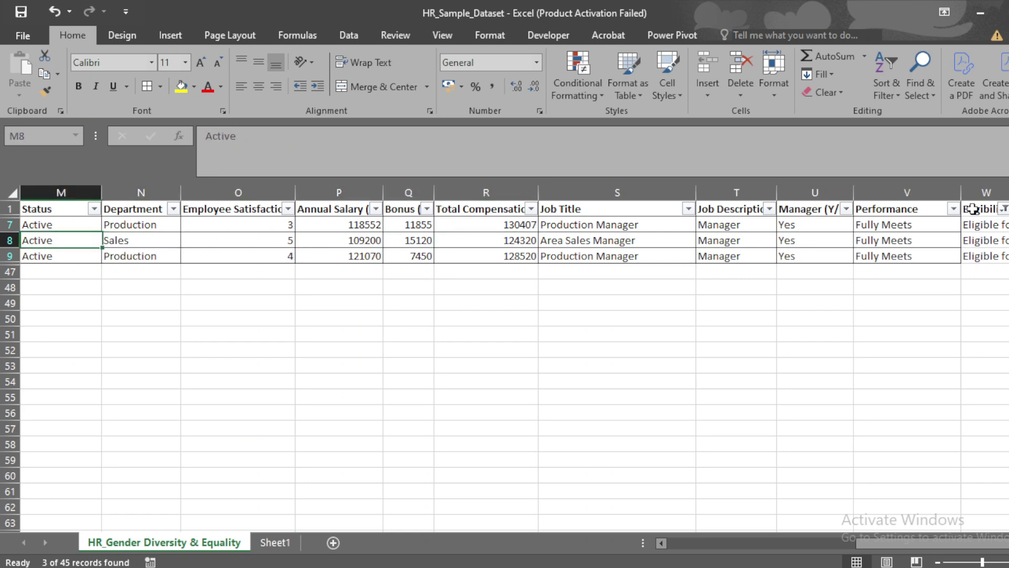
{"action": "key", "text": "Right"}
{"action": "key", "text": "Right"}
{"action": "key", "text": "Right"}
{"action": "key", "text": "Right"}
{"action": "key", "text": "Right"}
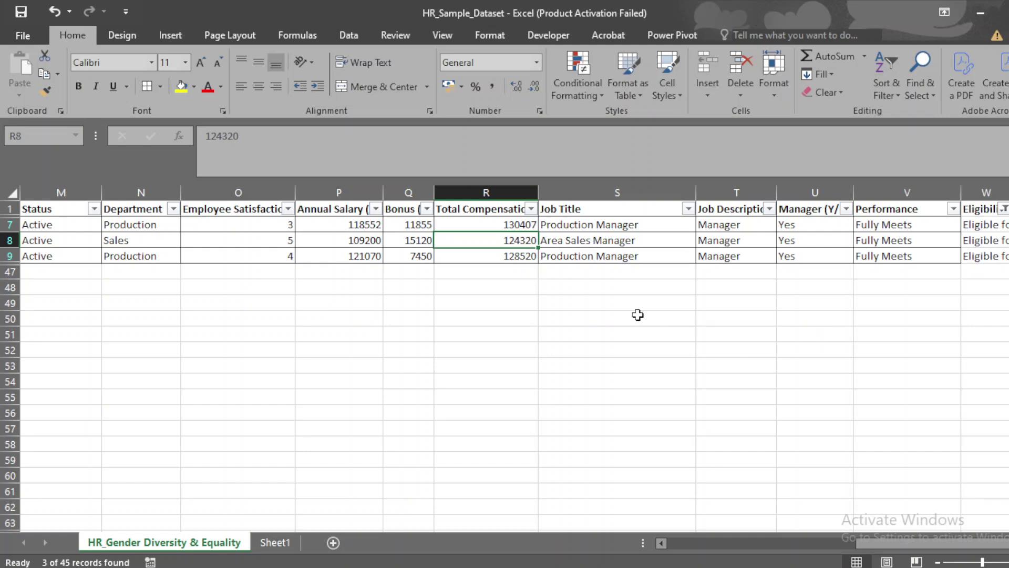
Remove all filters from the dataset's header row and return to the task list on Sheet1
{"action": "left_click", "coordinate": [660, 209]}
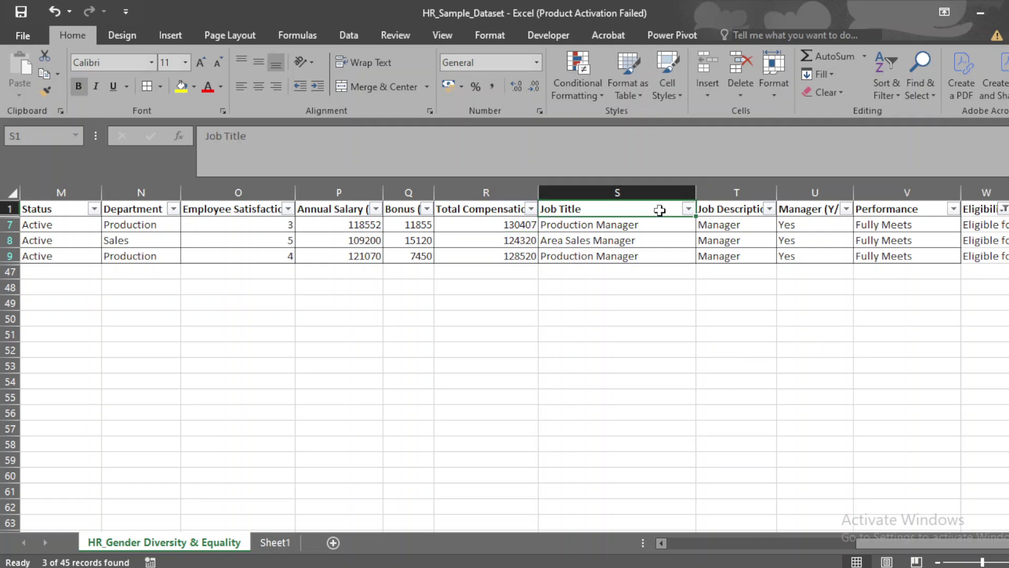
{"action": "key", "text": "ctrl+shift+l"}
{"action": "left_click", "coordinate": [370, 329]}
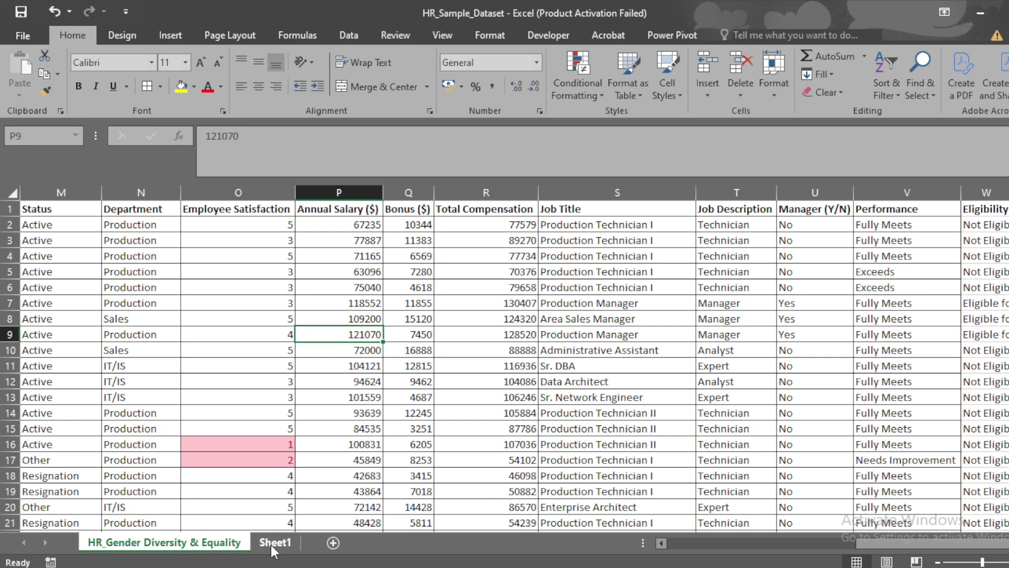
{"action": "left_click", "coordinate": [272, 547]}
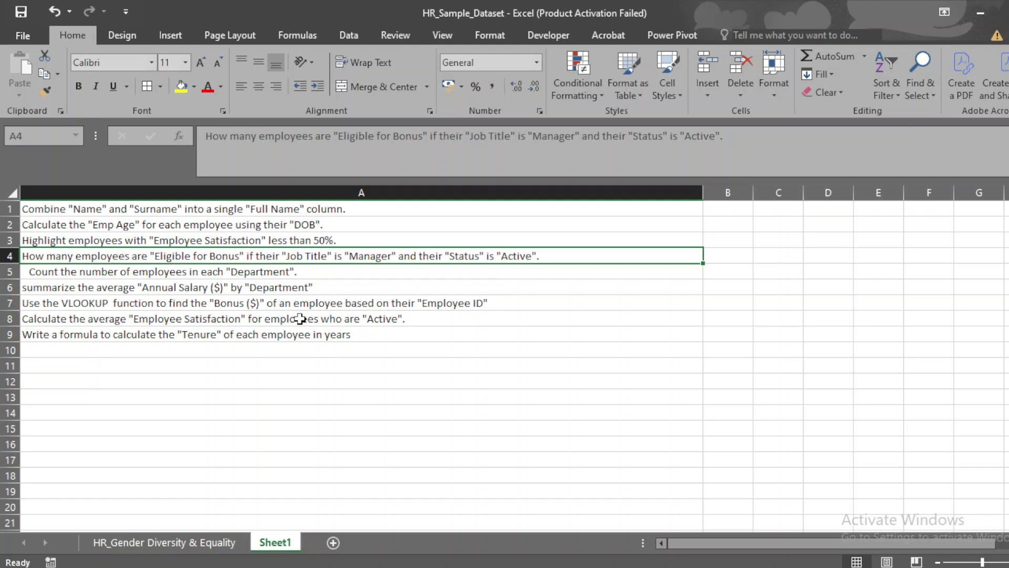
{"action": "type", "text": "4"}
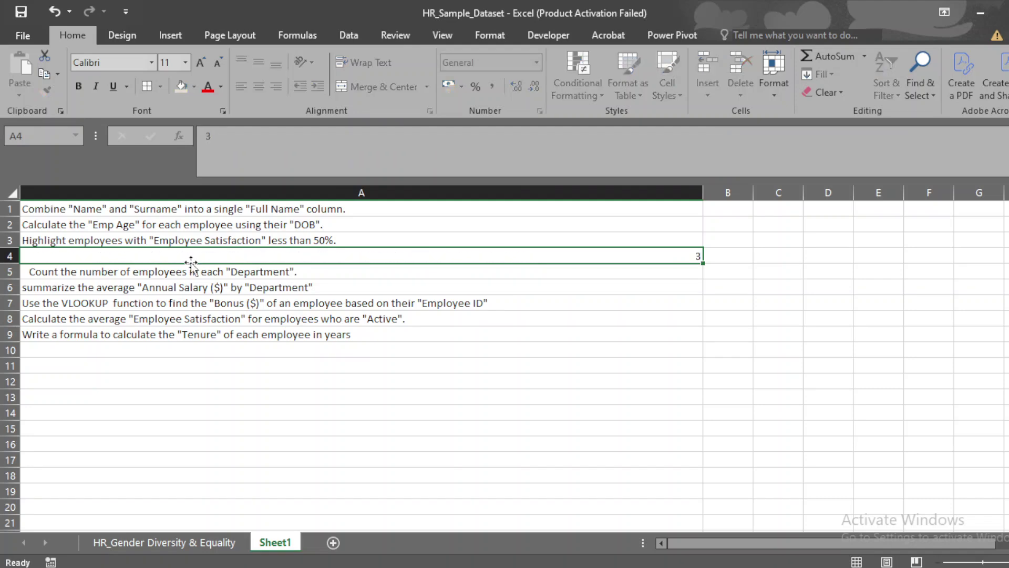
{"action": "key", "text": "Return"}
{"action": "key", "text": "ctrl+z"}
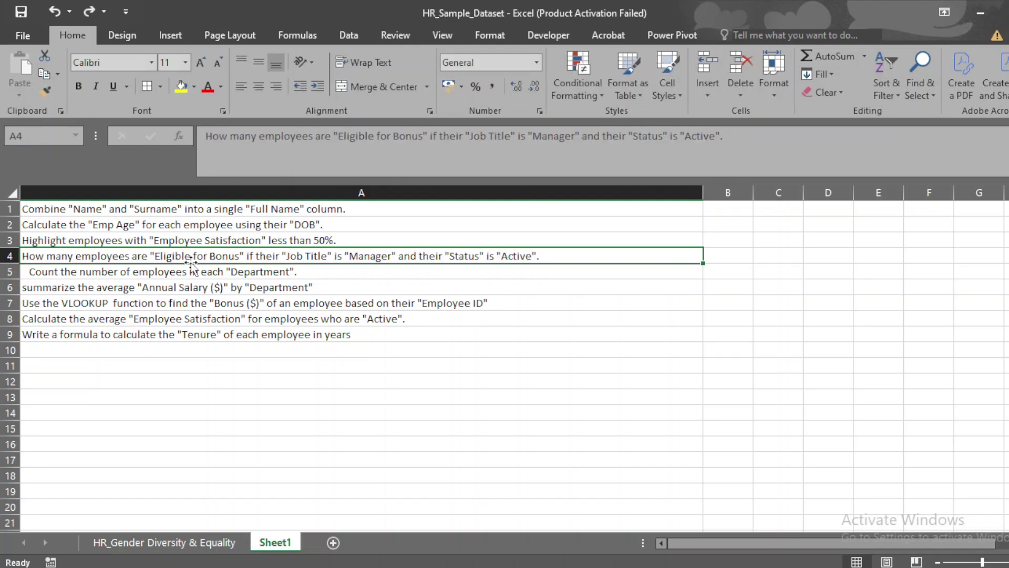
Check the Sheet1 task in A5 about counting employees per department, and return to cell A1 of the HR dataset
{"action": "left_click", "coordinate": [179, 271]}
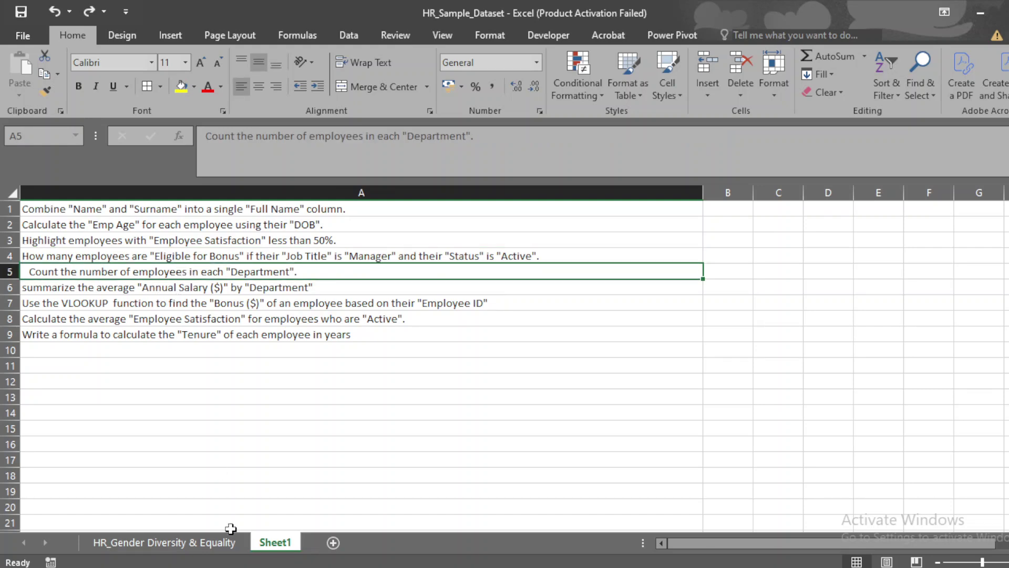
{"action": "left_click", "coordinate": [194, 544]}
{"action": "left_click", "coordinate": [340, 305]}
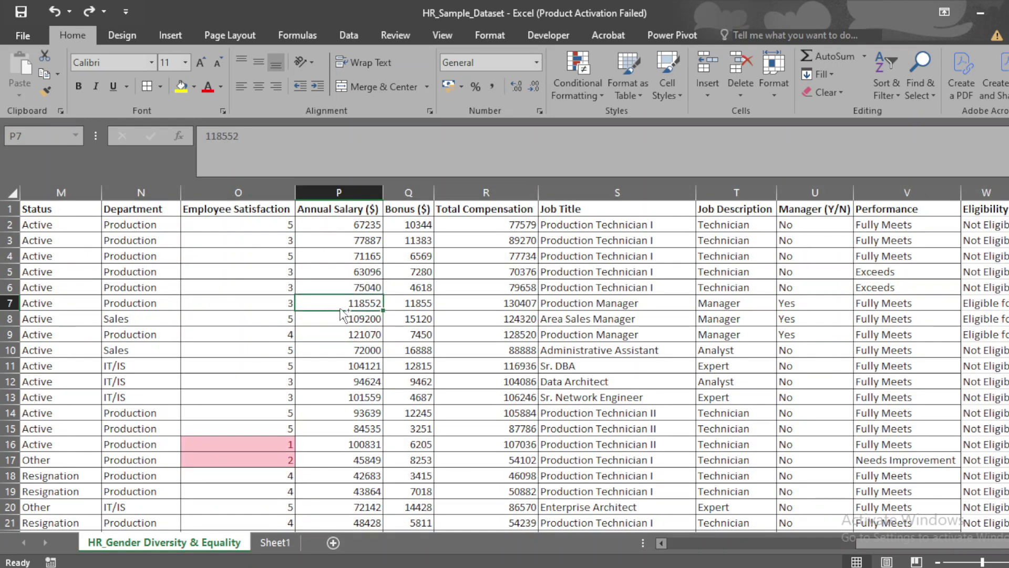
{"action": "key", "text": "ctrl+Up"}
{"action": "key", "text": "ctrl+Left"}
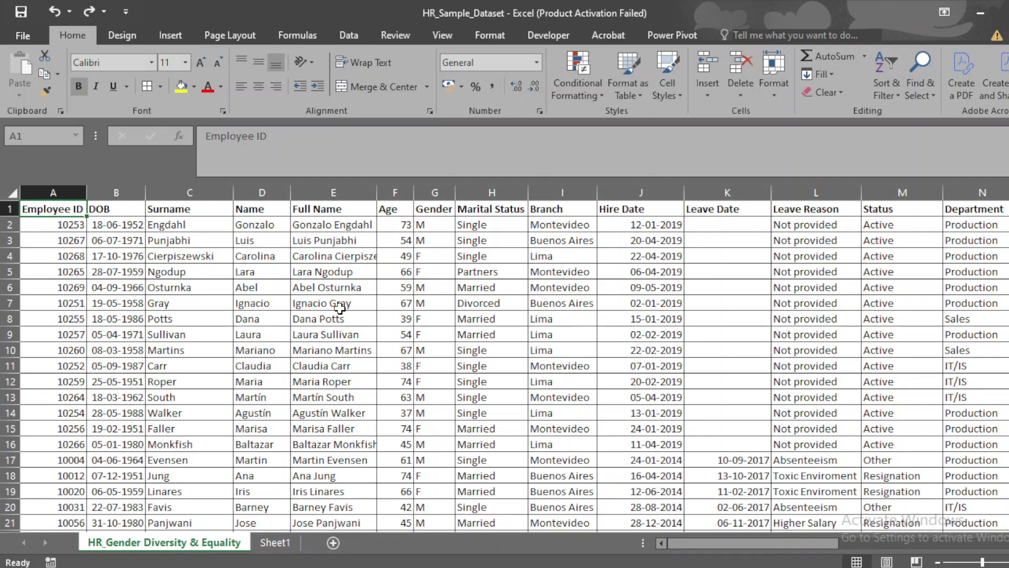
Create a PivotTable from the entire HR dataset, starting at A1, on a new worksheet
{"action": "key", "text": "ctrl+shift+End"}
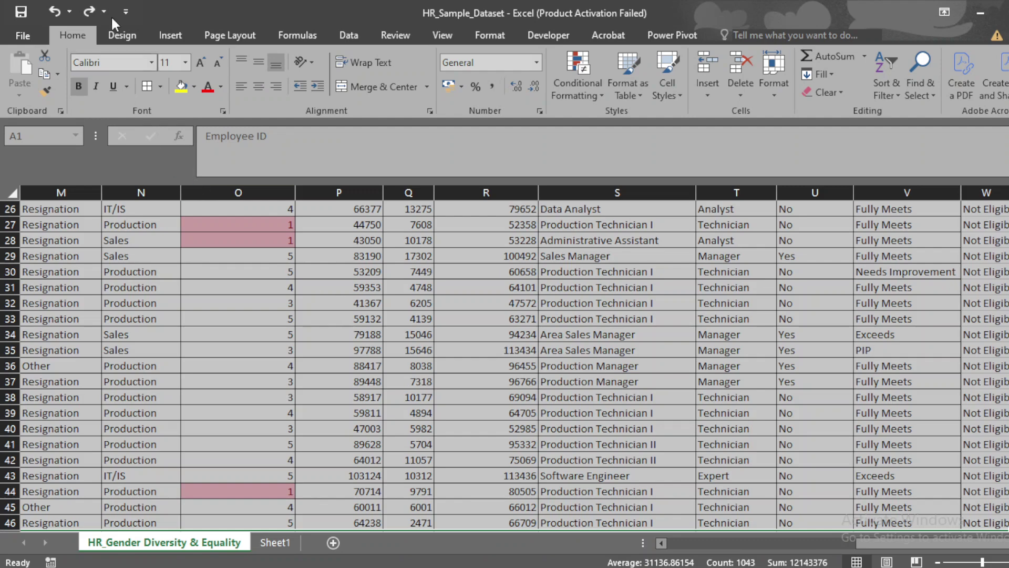
{"action": "left_click", "coordinate": [172, 36]}
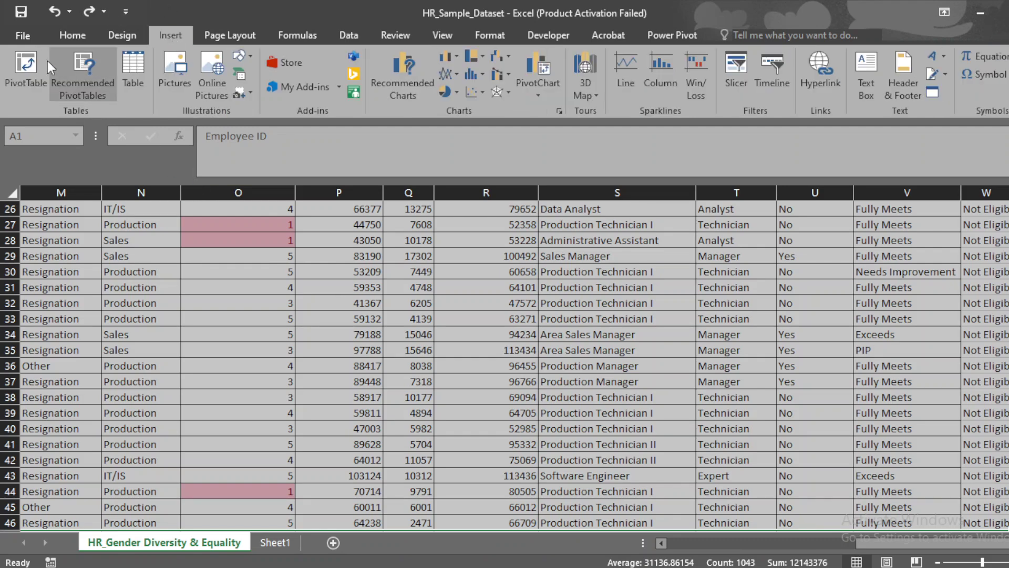
{"action": "left_click", "coordinate": [25, 68]}
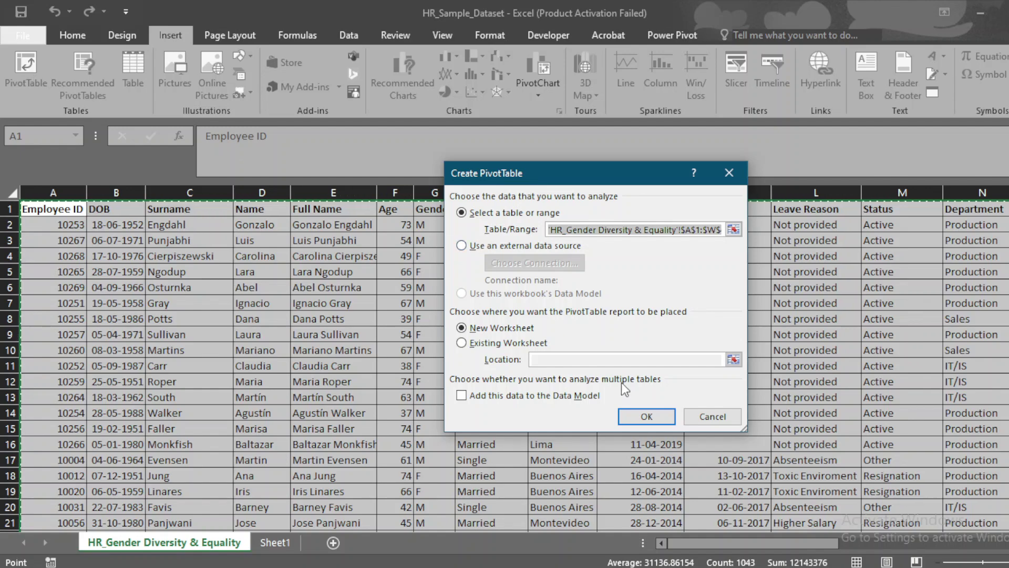
{"action": "left_click", "coordinate": [650, 415]}
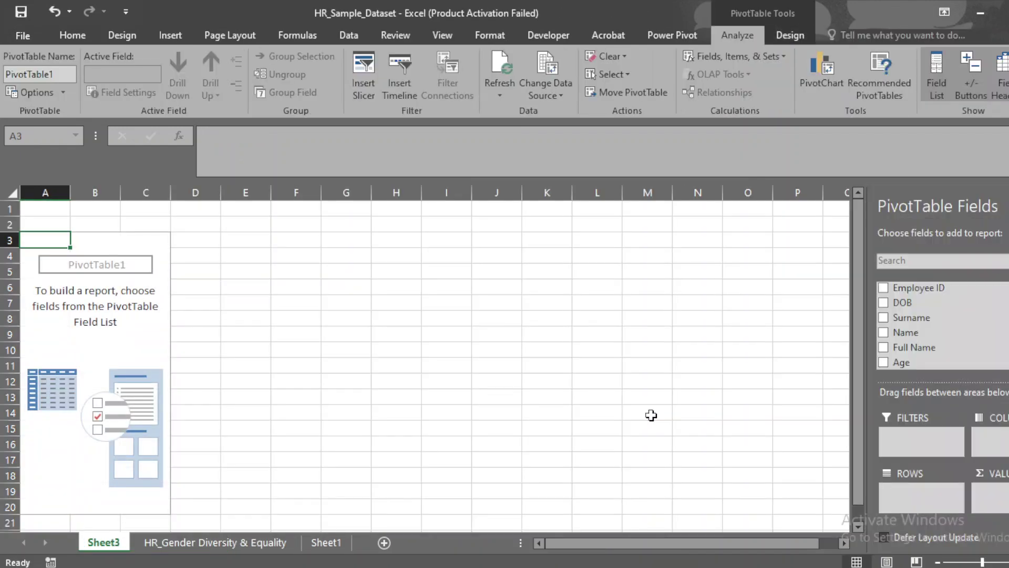
Build the PivotTable with Department as rows and the count of Department as values
{"action": "scroll", "coordinate": [941, 326], "scroll_direction": "down", "scroll_amount": 4}
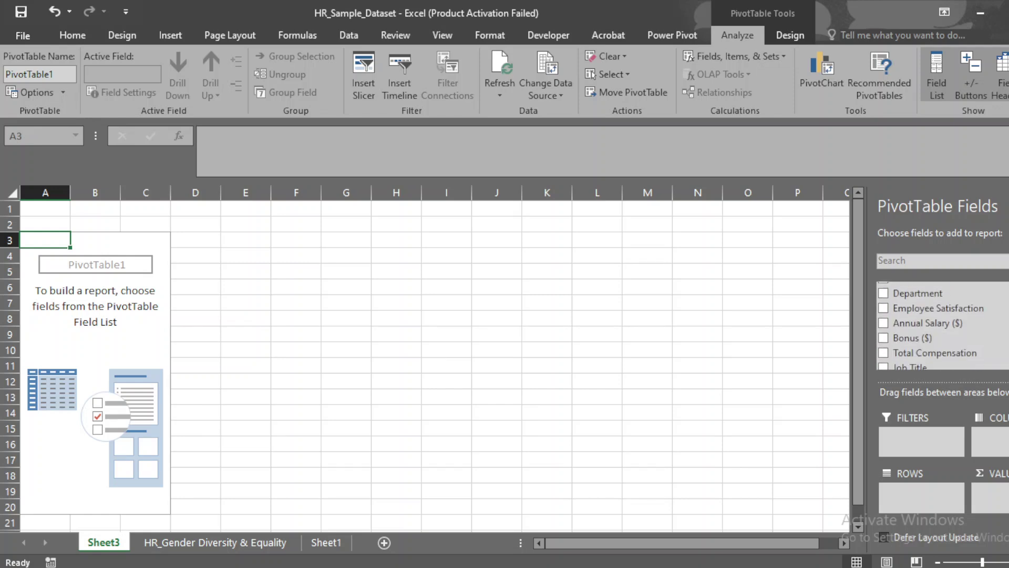
{"action": "left_click", "coordinate": [884, 293]}
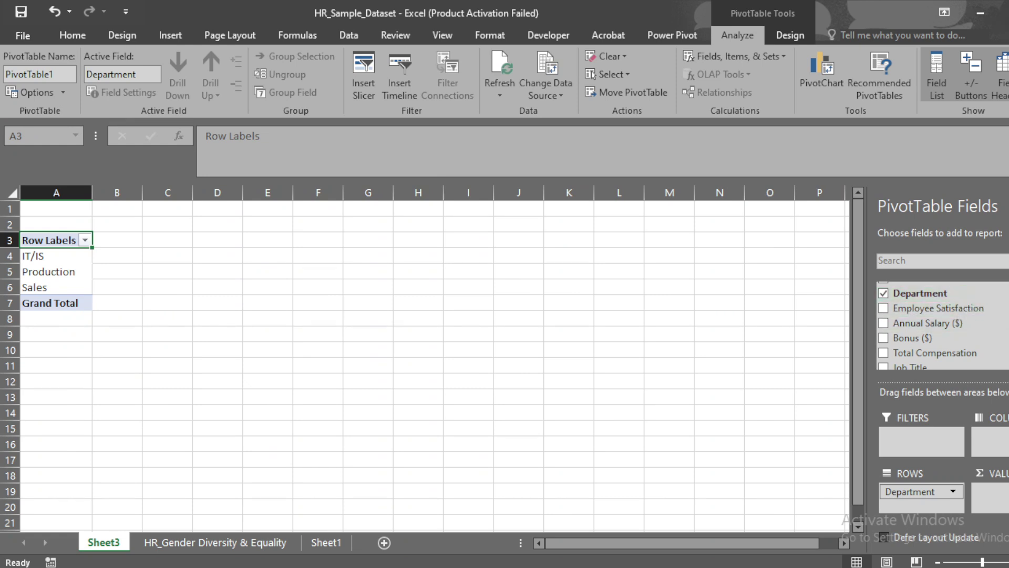
{"action": "left_click_drag", "start_coordinate": [999, 481], "coordinate": [996, 488]}
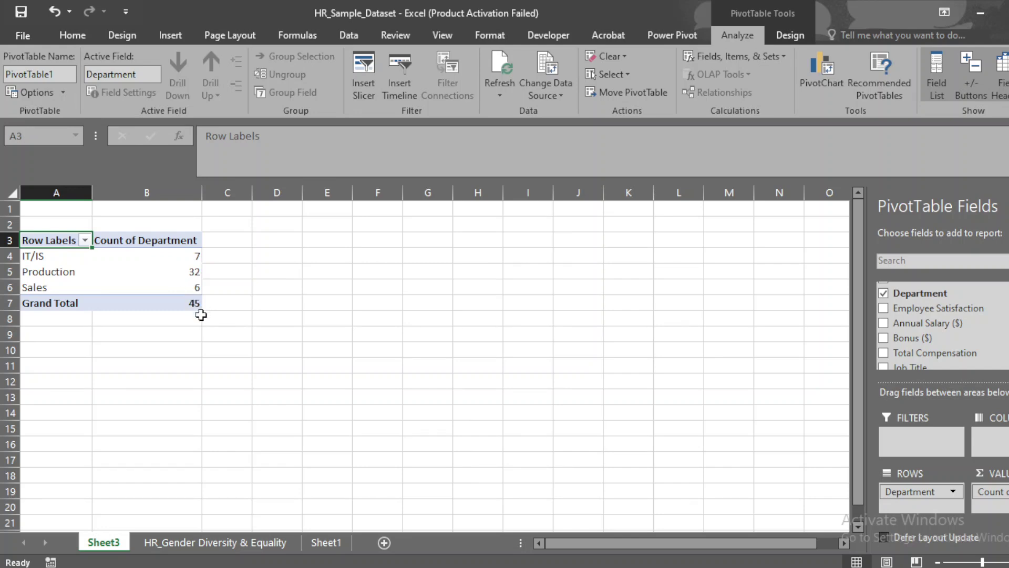
Copy the Department column with its header from the HR_Gender Diversity & Equality sheet into A1 of a new worksheet
{"action": "left_click", "coordinate": [229, 541]}
{"action": "left_click", "coordinate": [454, 304]}
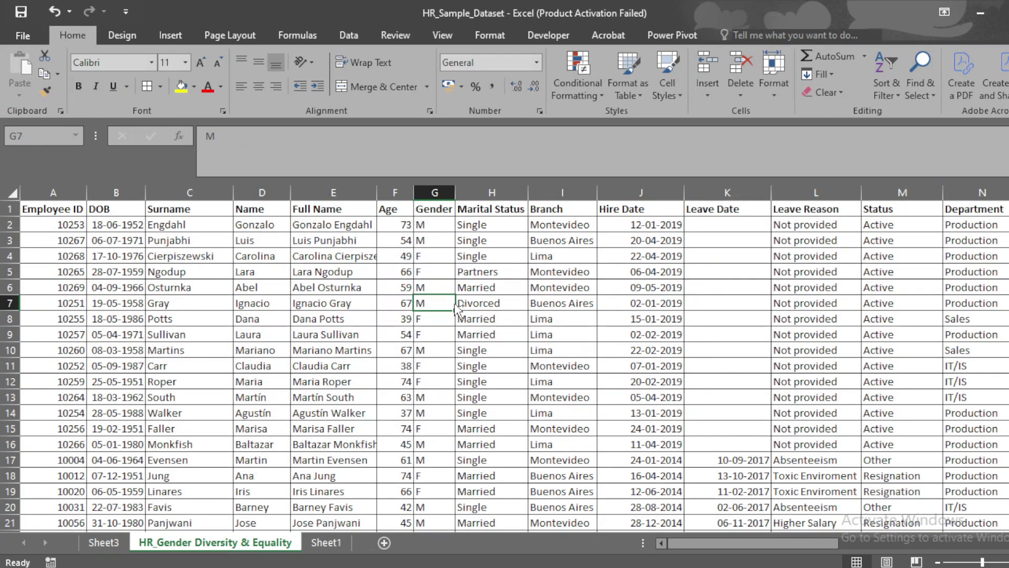
{"action": "key", "text": "Right"}
{"action": "key", "text": "Right"}
{"action": "key", "text": "Right"}
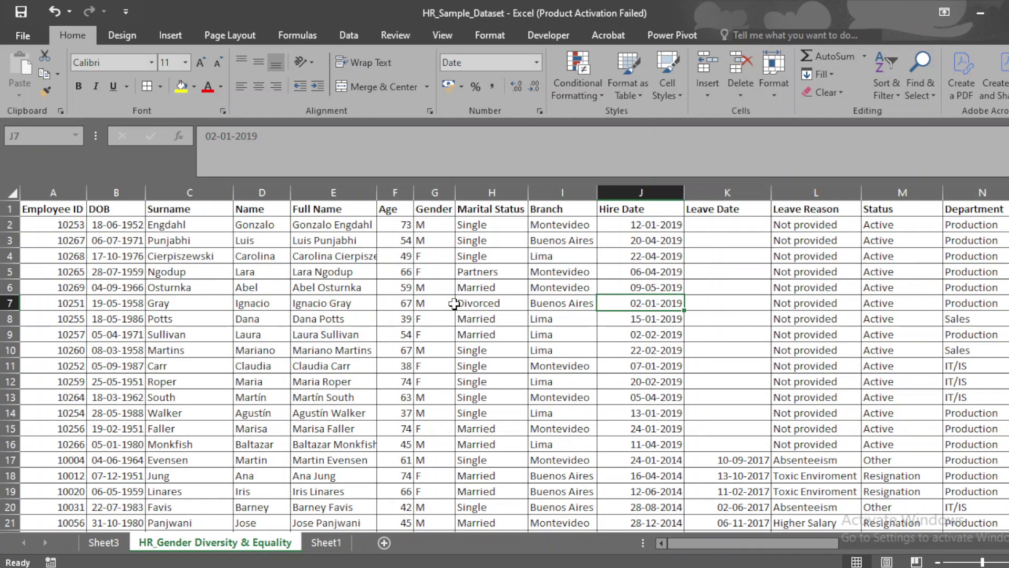
{"action": "key", "text": "Left"}
{"action": "key", "text": "Left"}
{"action": "key", "text": "Left"}
{"action": "key", "text": "Right"}
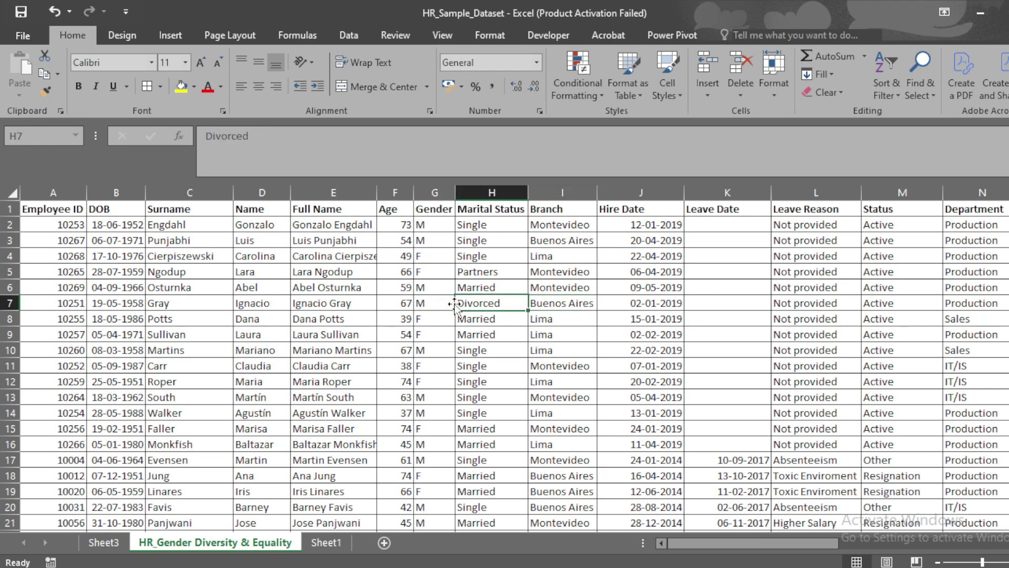
{"action": "key", "text": "Home"}
{"action": "key", "text": "Right"}
{"action": "key", "text": "Right"}
{"action": "key", "text": "Right"}
{"action": "key", "text": "Right"}
{"action": "key", "text": "Right"}
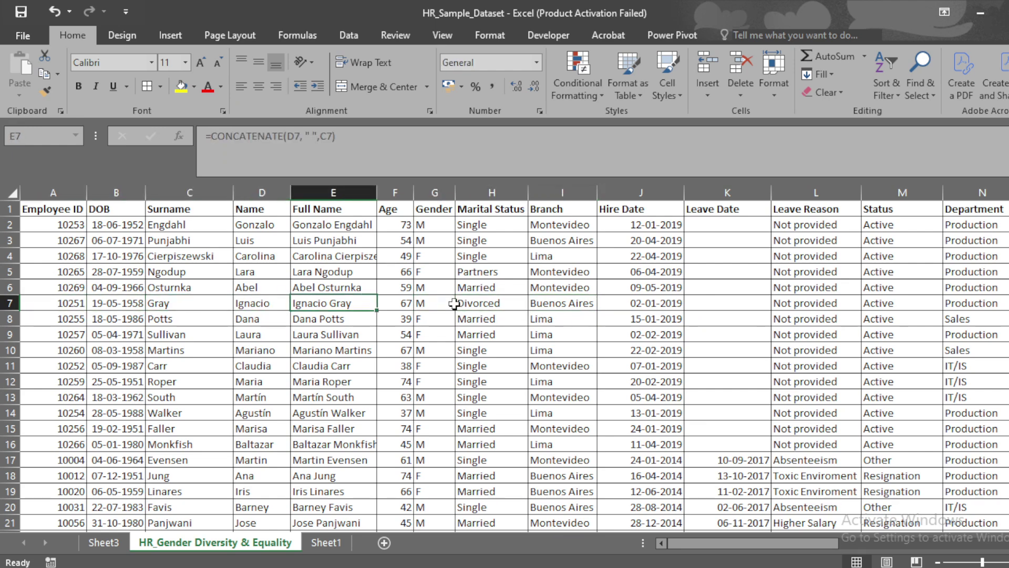
{"action": "key", "text": "Up"}
{"action": "key", "text": "Up"}
{"action": "key", "text": "Up"}
{"action": "key", "text": "Up"}
{"action": "key", "text": "Up"}
{"action": "key", "text": "Up"}
{"action": "key", "text": "Right"}
{"action": "key", "text": "Right"}
{"action": "key", "text": "Right"}
{"action": "key", "text": "Right"}
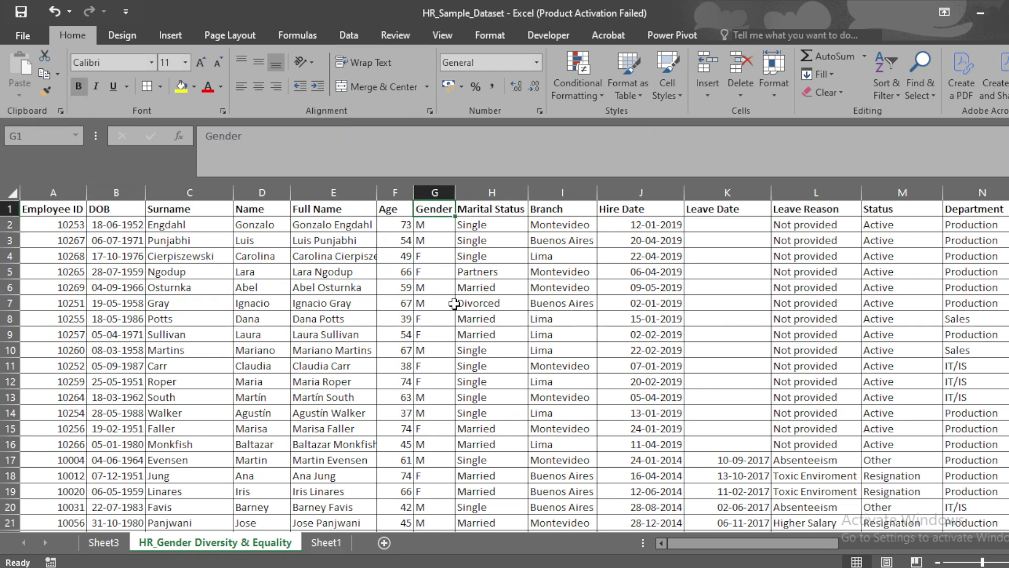
{"action": "key", "text": "Right"}
{"action": "key", "text": "Right"}
{"action": "key", "text": "Right"}
{"action": "key", "text": "Right"}
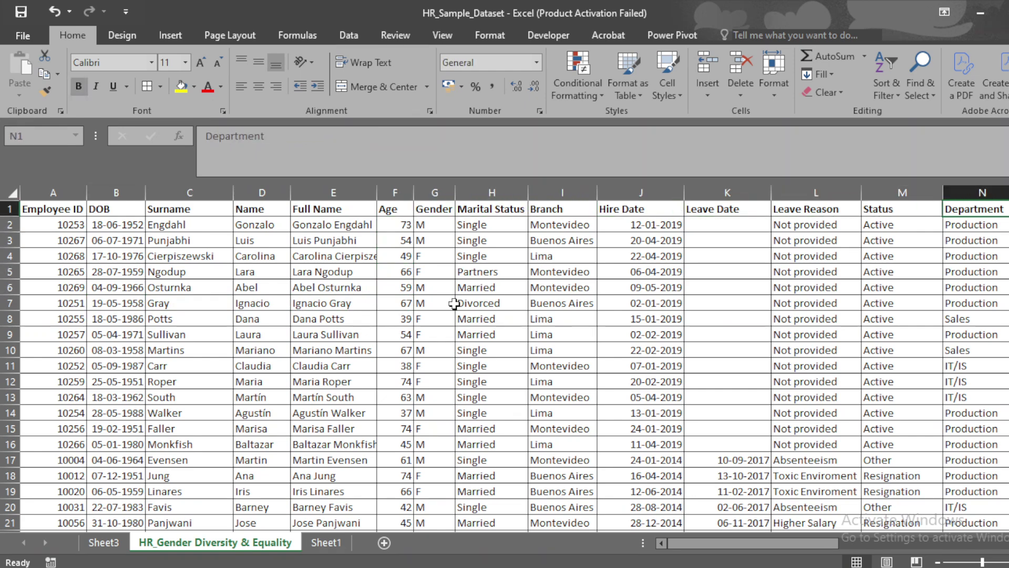
{"action": "key", "text": "ctrl+shift+Down"}
{"action": "key", "text": "ctrl+c"}
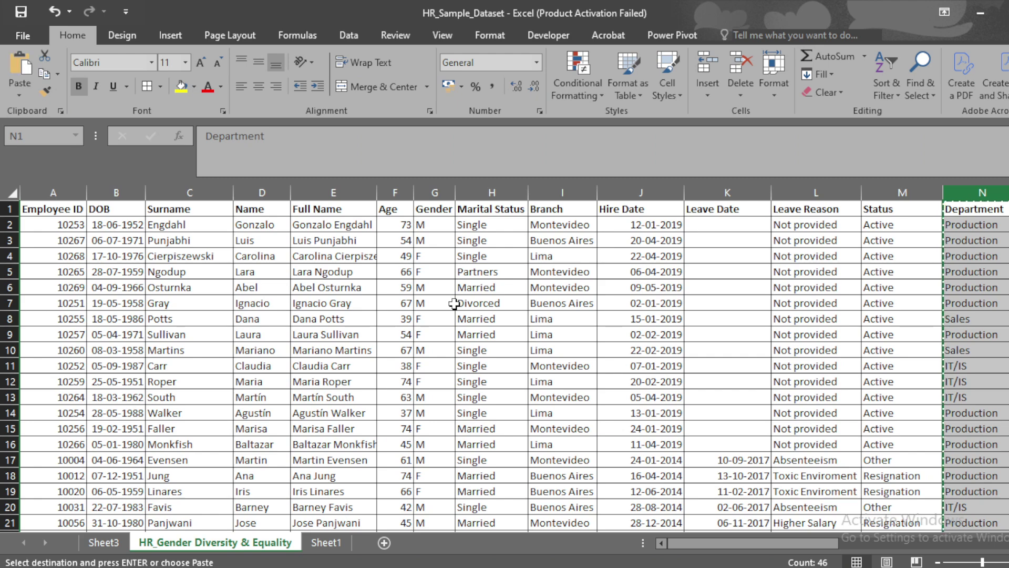
{"action": "left_click", "coordinate": [384, 543]}
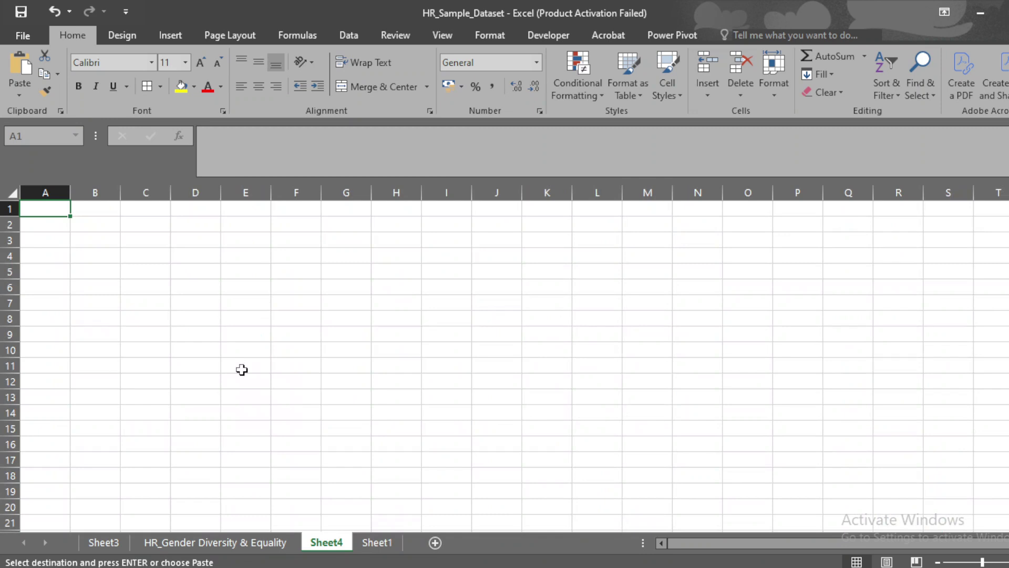
{"action": "key", "text": "ctrl+v"}
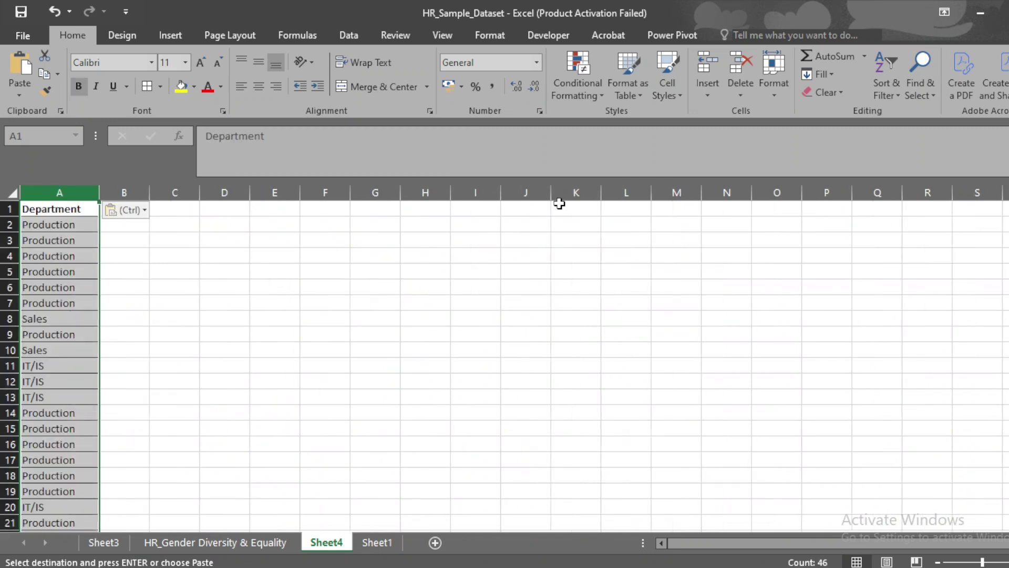
Remove duplicates from the pasted Department column, treating the first row as a header
{"action": "left_click", "coordinate": [349, 35]}
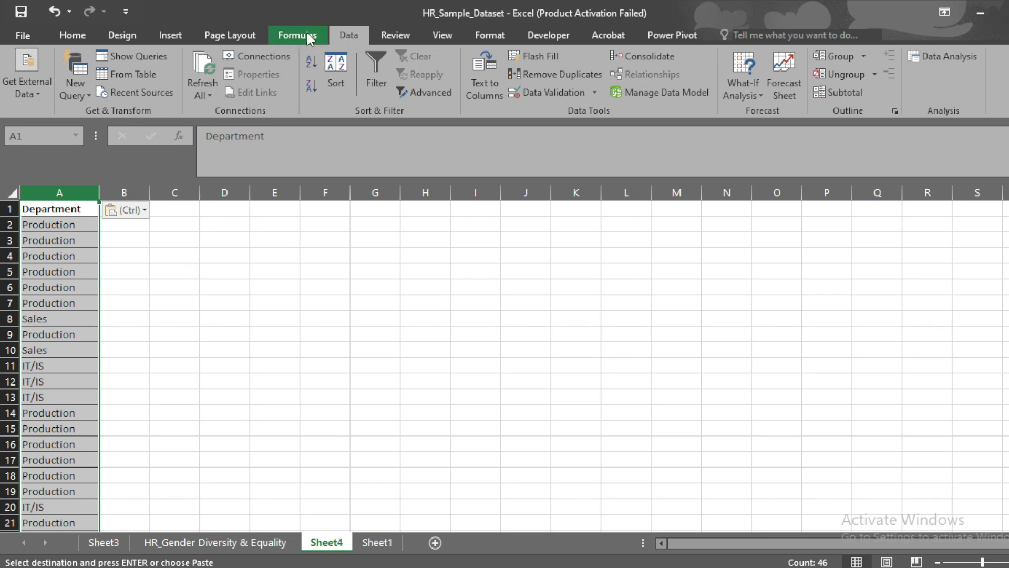
{"action": "left_click", "coordinate": [67, 39]}
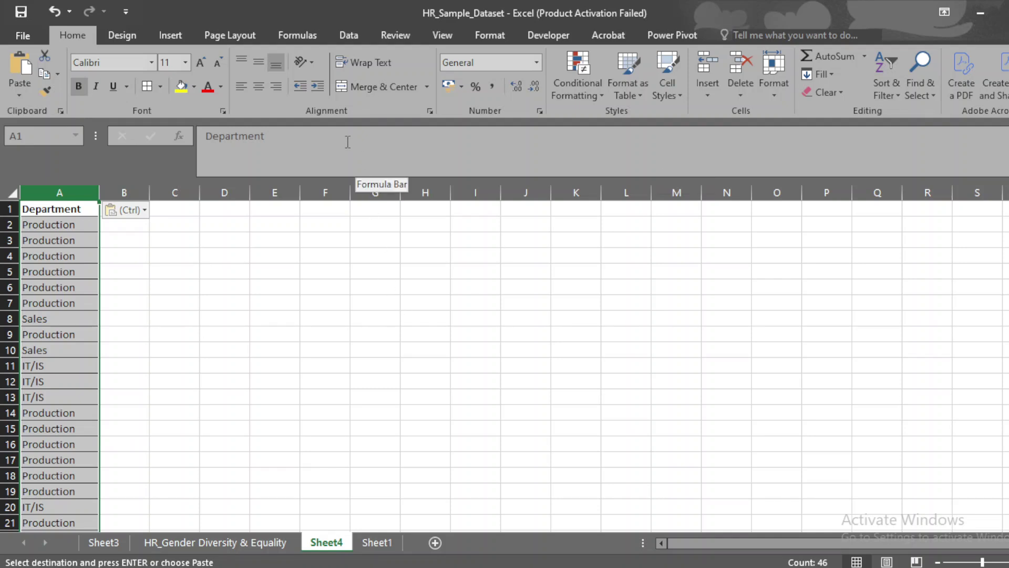
{"action": "left_click", "coordinate": [343, 35]}
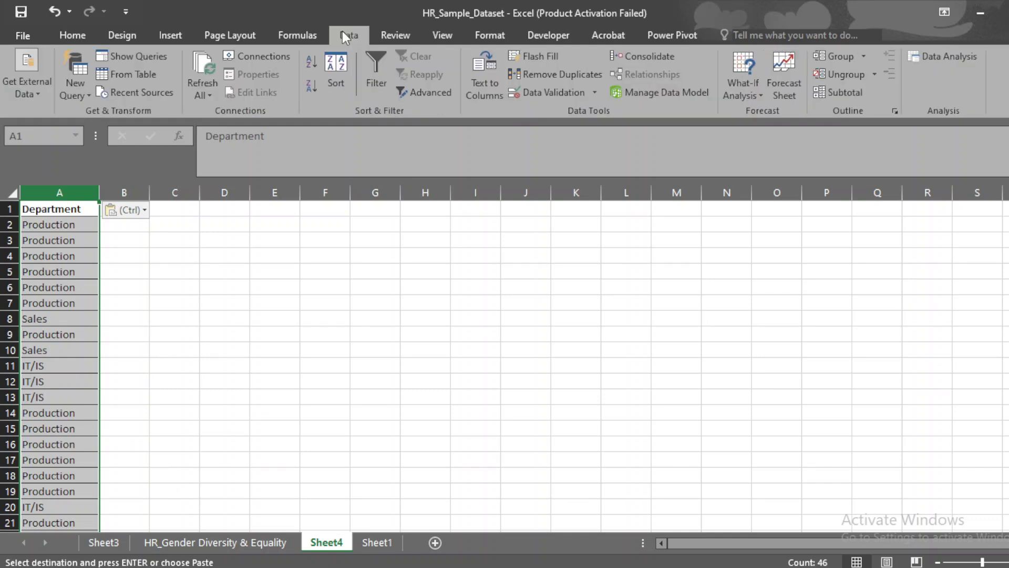
{"action": "left_click", "coordinate": [572, 72]}
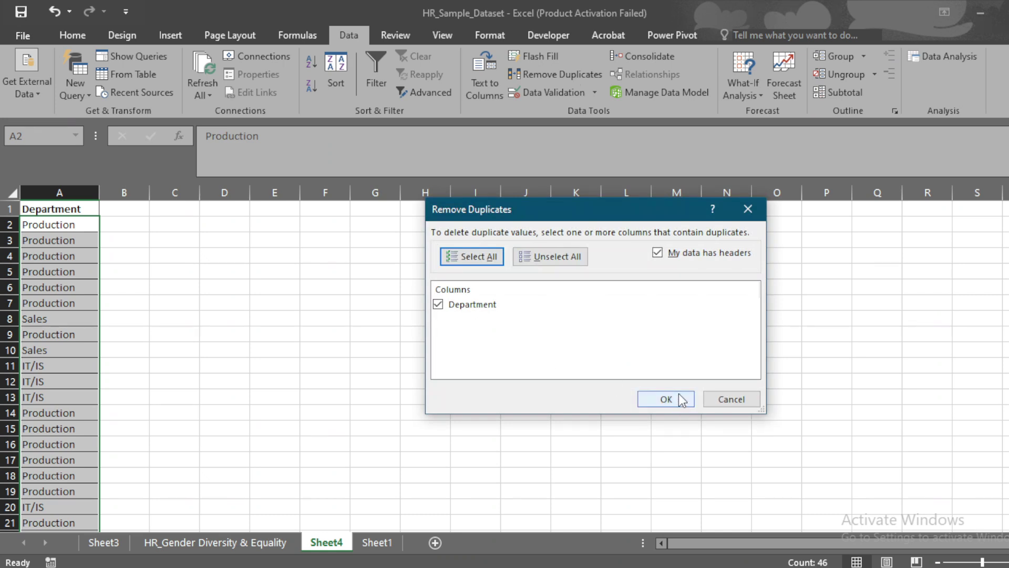
{"action": "left_click", "coordinate": [678, 397]}
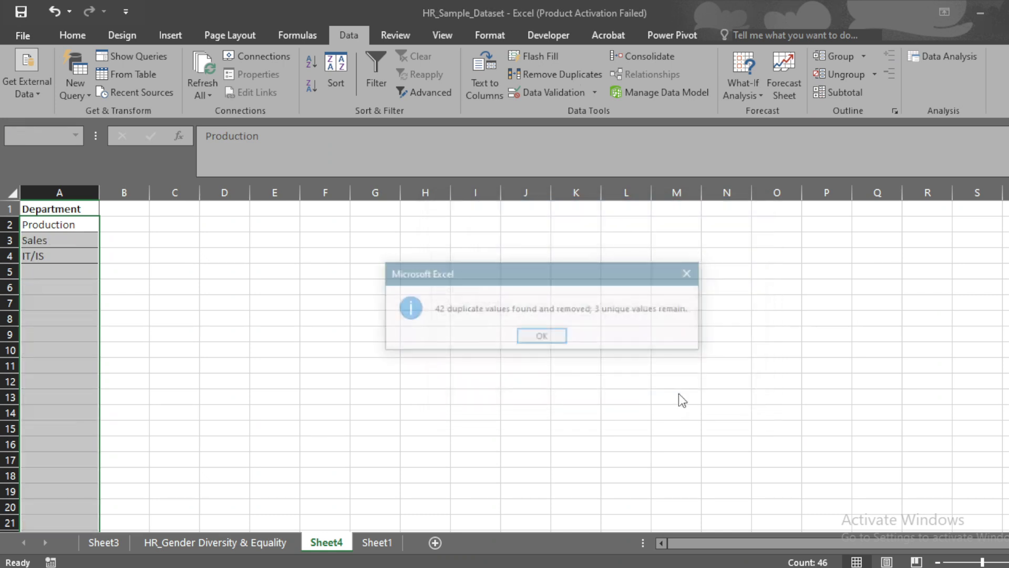
{"action": "left_click", "coordinate": [533, 334]}
Enter a COUNTIF formula in B2 that counts the department in Sheet4!A2 across column N of the HR_Gender Diversity & Equality sheet
{"action": "left_click", "coordinate": [122, 227]}
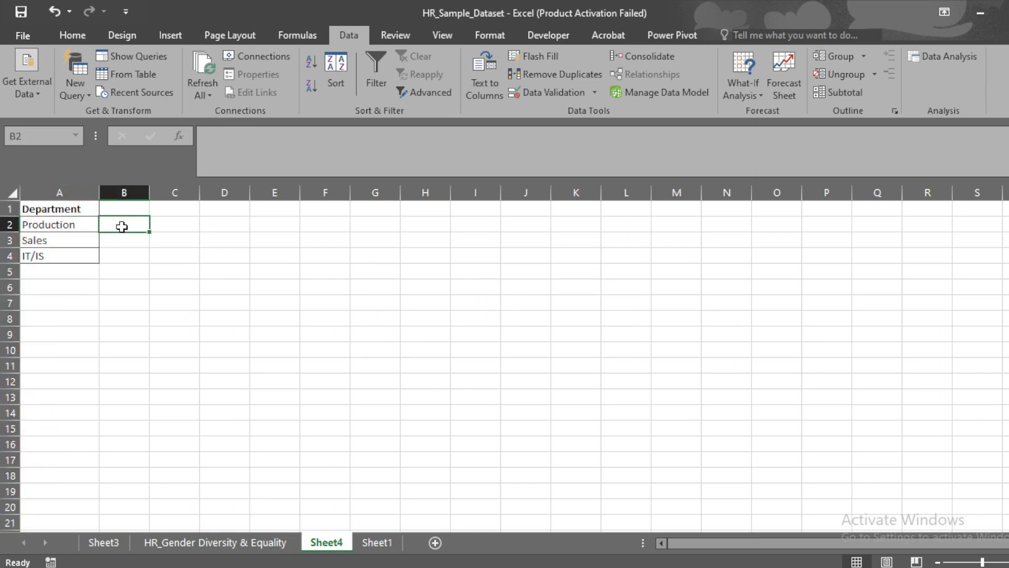
{"action": "type", "text": "=couni"}
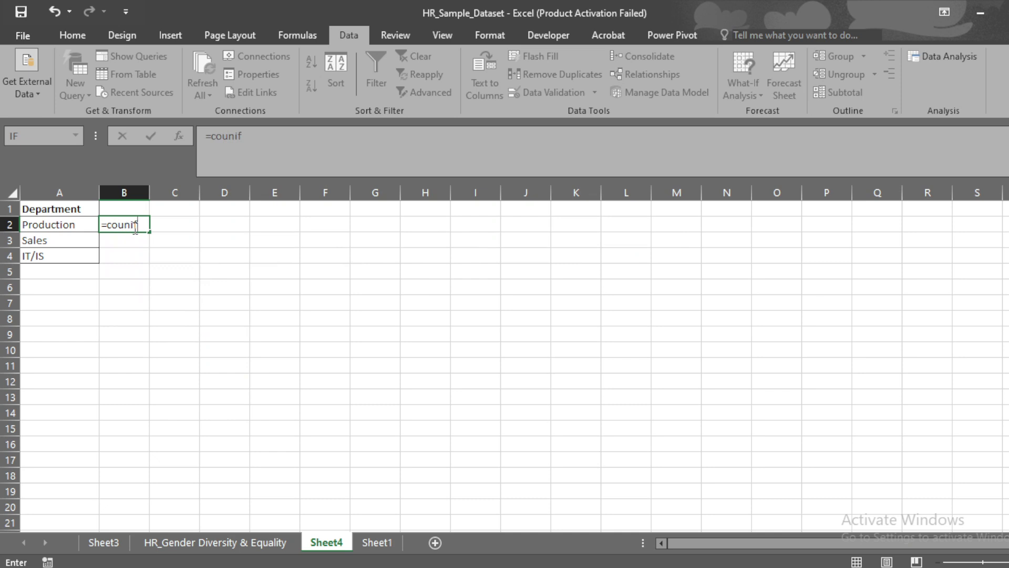
{"action": "key", "text": "BackSpace"}
{"action": "type", "text": "t"}
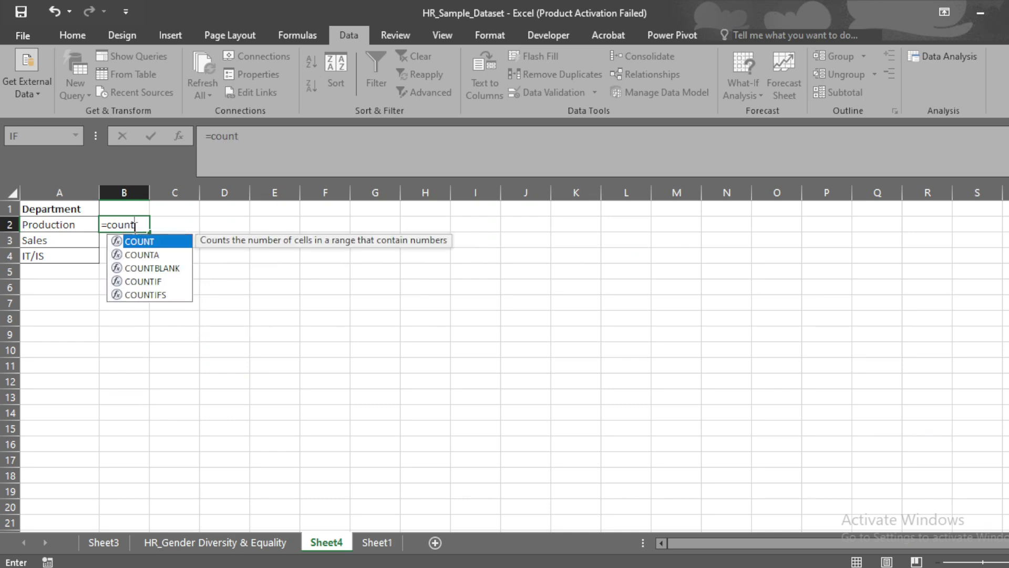
{"action": "type", "text": "i"}
{"action": "key", "text": "Tab"}
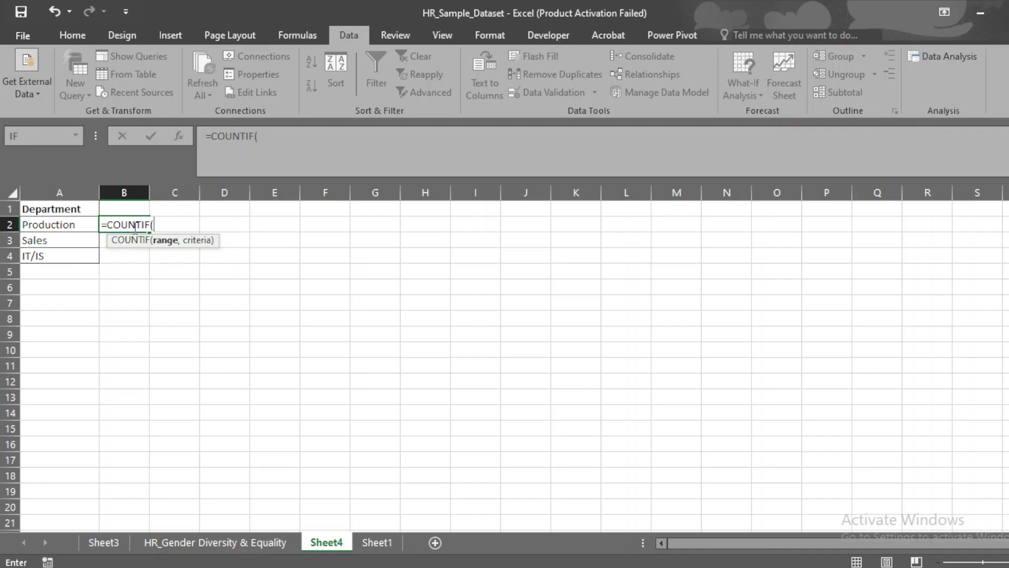
{"action": "left_click", "coordinate": [191, 544]}
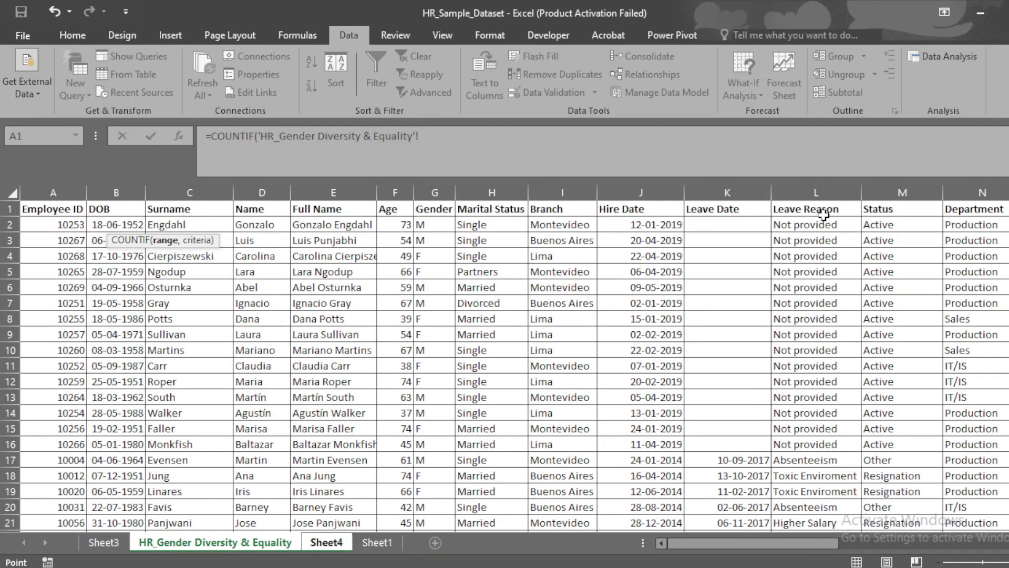
{"action": "left_click", "coordinate": [970, 188]}
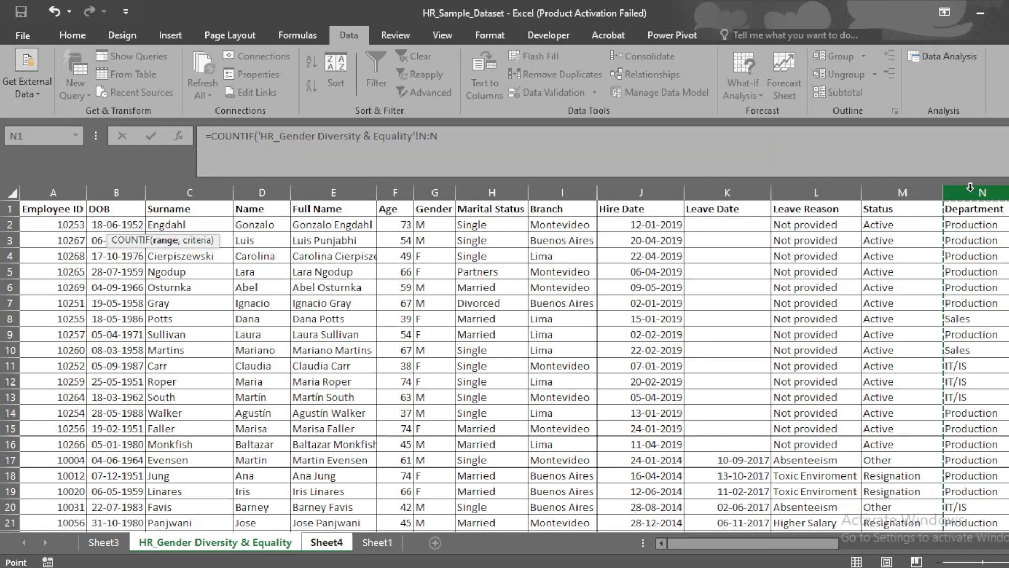
{"action": "type", "text": ","}
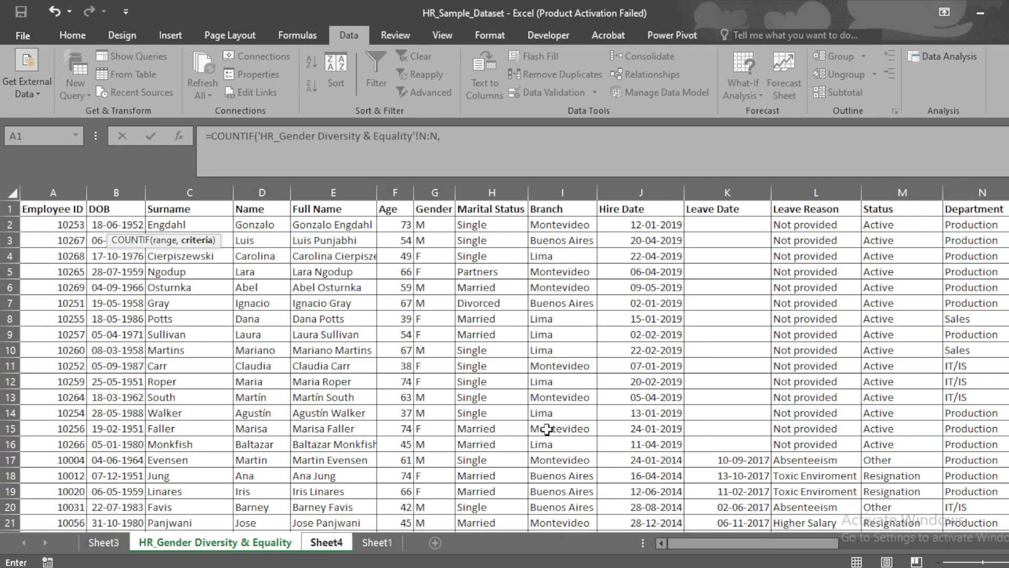
{"action": "left_click", "coordinate": [376, 544]}
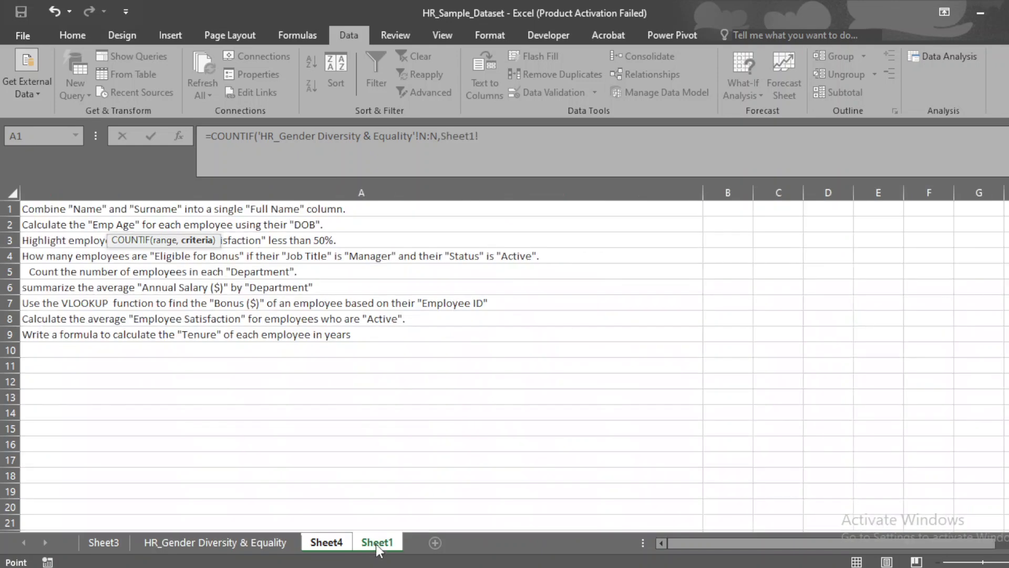
{"action": "left_click", "coordinate": [326, 542]}
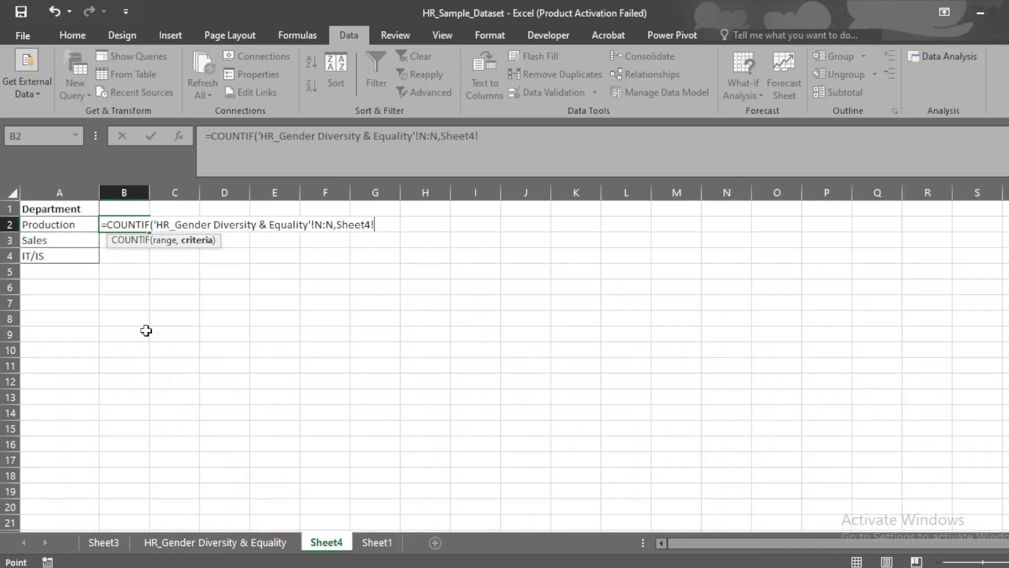
{"action": "left_click", "coordinate": [61, 227]}
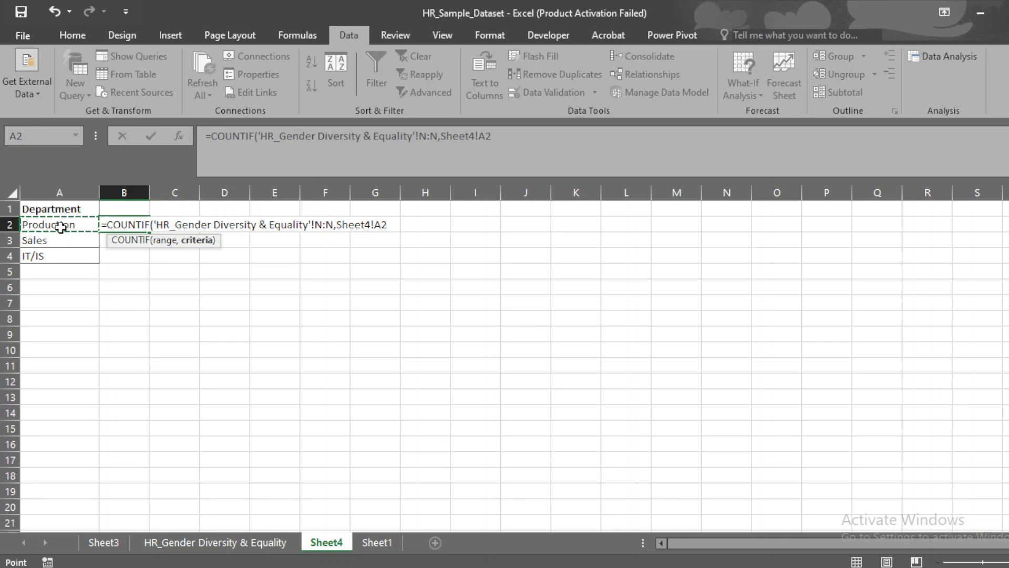
{"action": "key", "text": "Return"}
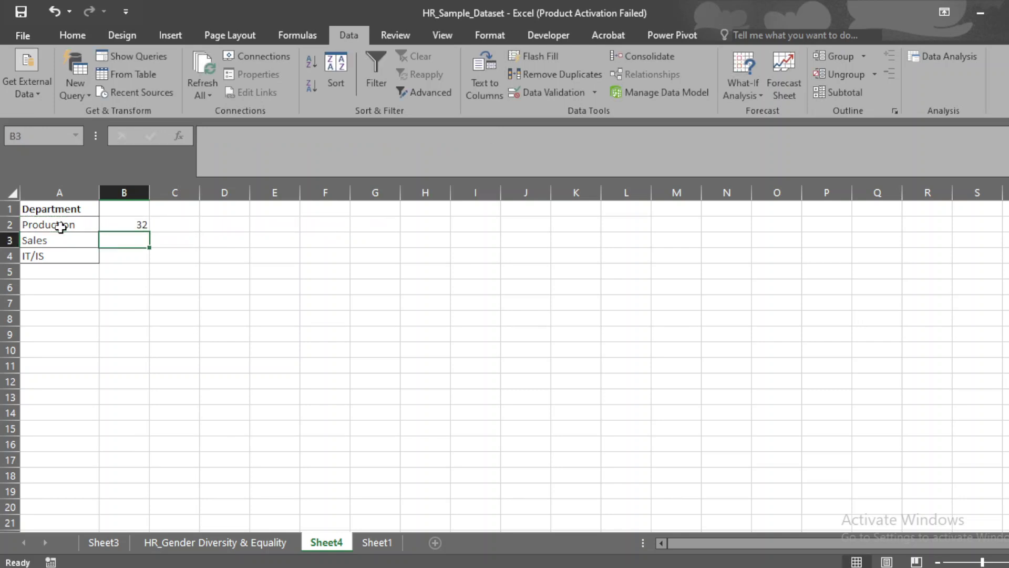
Fill the COUNTIF formula from B2 down to B4 and return to the task list on Sheet1
{"action": "left_click", "coordinate": [139, 223]}
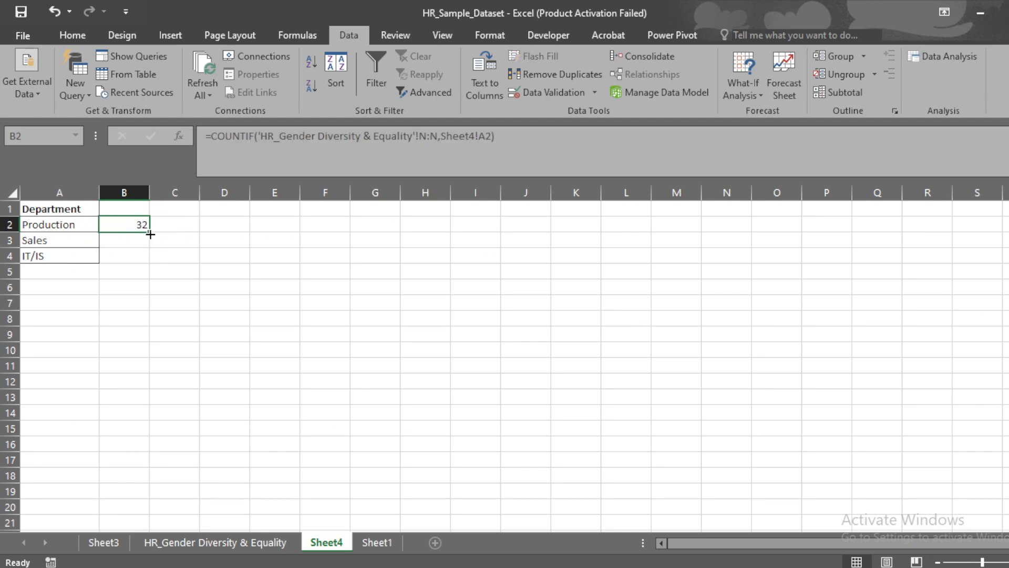
{"action": "left_click_drag", "start_coordinate": [150, 234], "coordinate": [150, 263]}
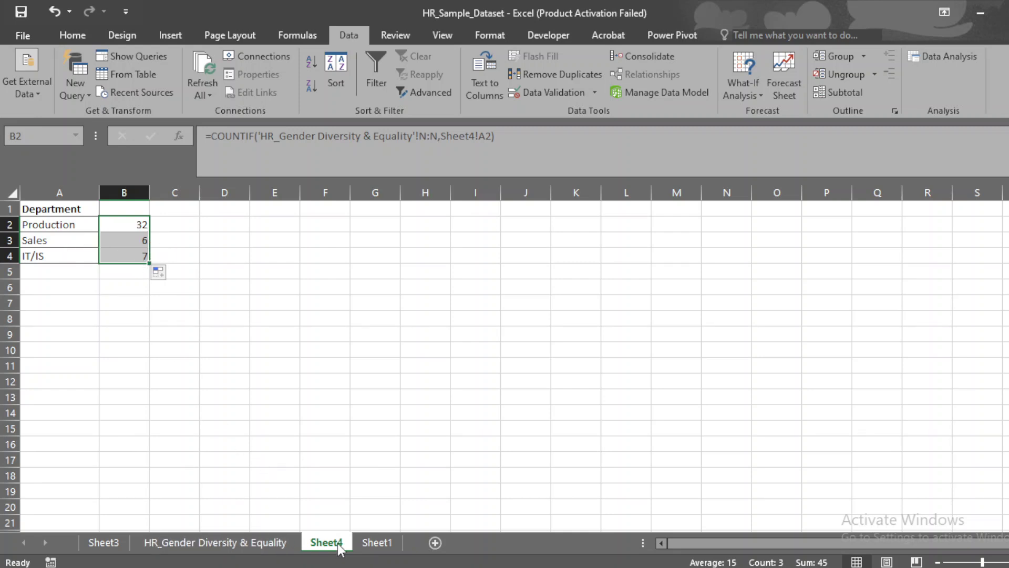
{"action": "left_click", "coordinate": [377, 543]}
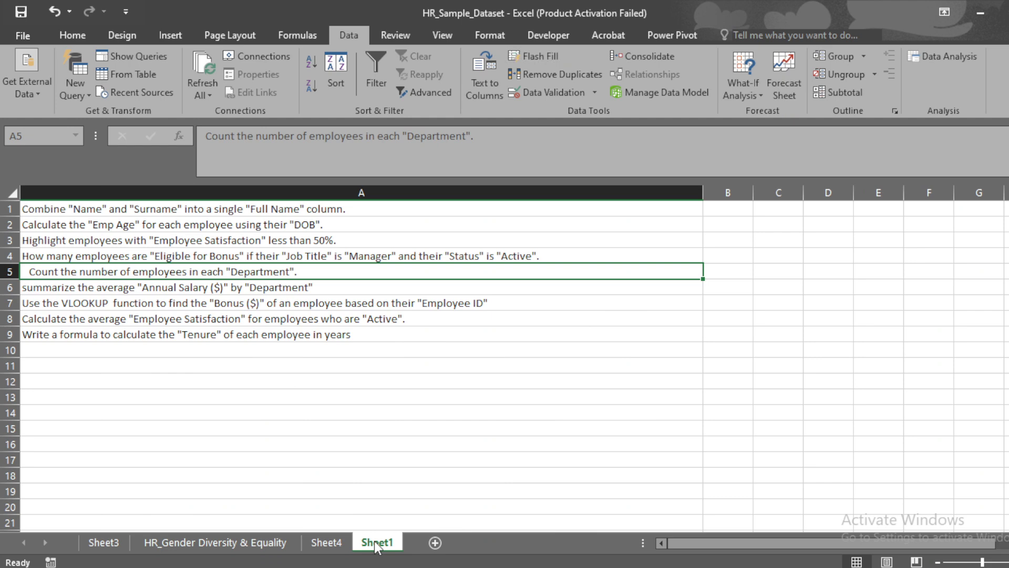
Delete Sheet3, which holds the department-count PivotTable, from the workbook
{"action": "left_click", "coordinate": [325, 543]}
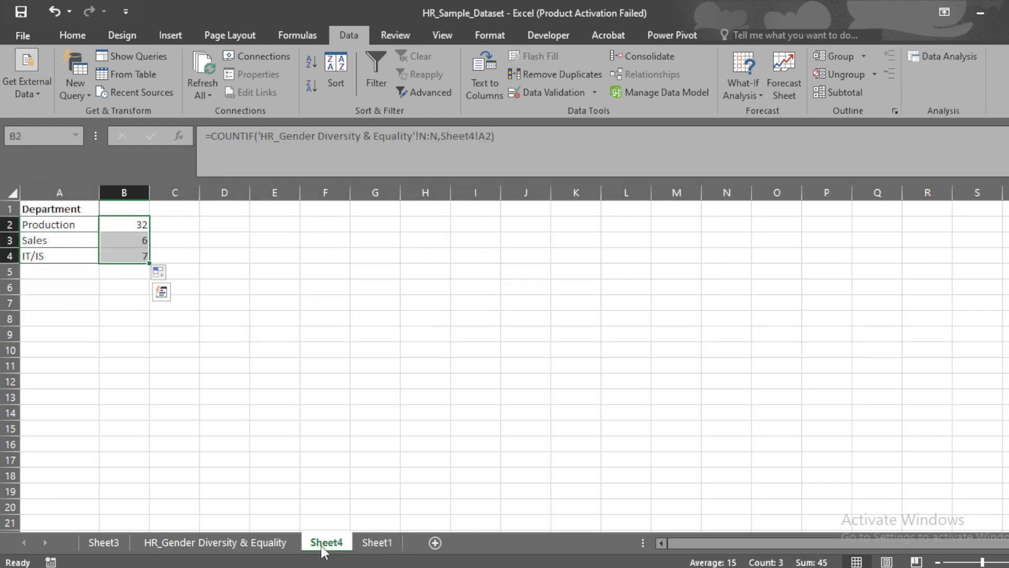
{"action": "left_click", "coordinate": [105, 543]}
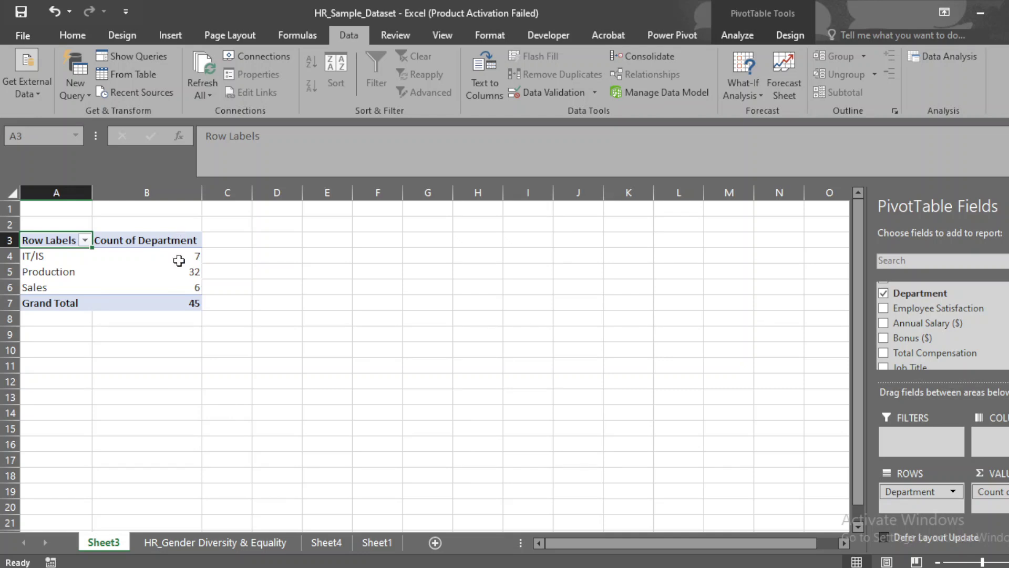
{"action": "right_click", "coordinate": [105, 547]}
{"action": "left_click", "coordinate": [162, 386]}
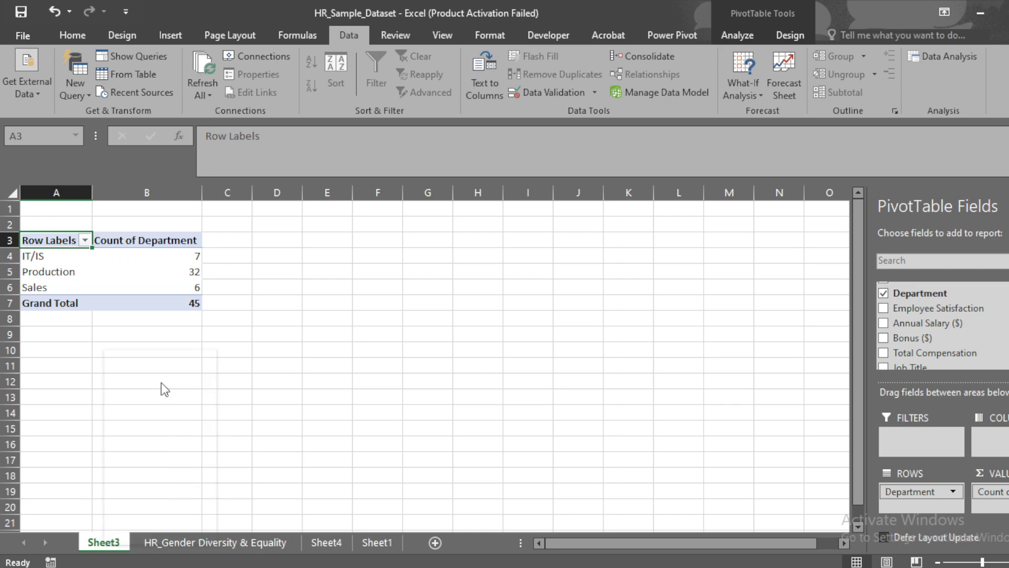
{"action": "left_click", "coordinate": [508, 337]}
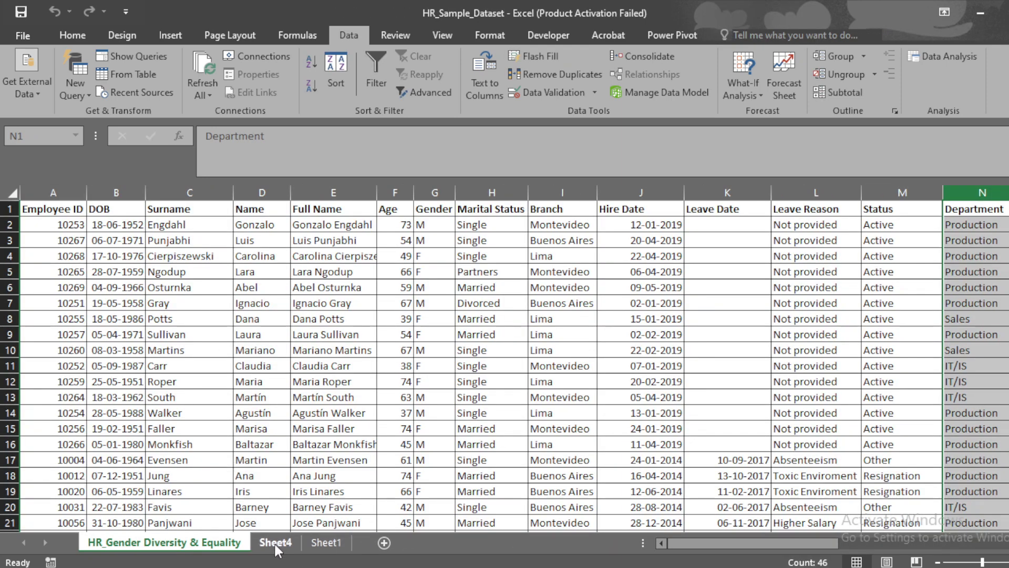
Review Sheet4 and select the average "Annual Salary ($)" by "Department" task in A6 of Sheet1
{"action": "left_click", "coordinate": [276, 544]}
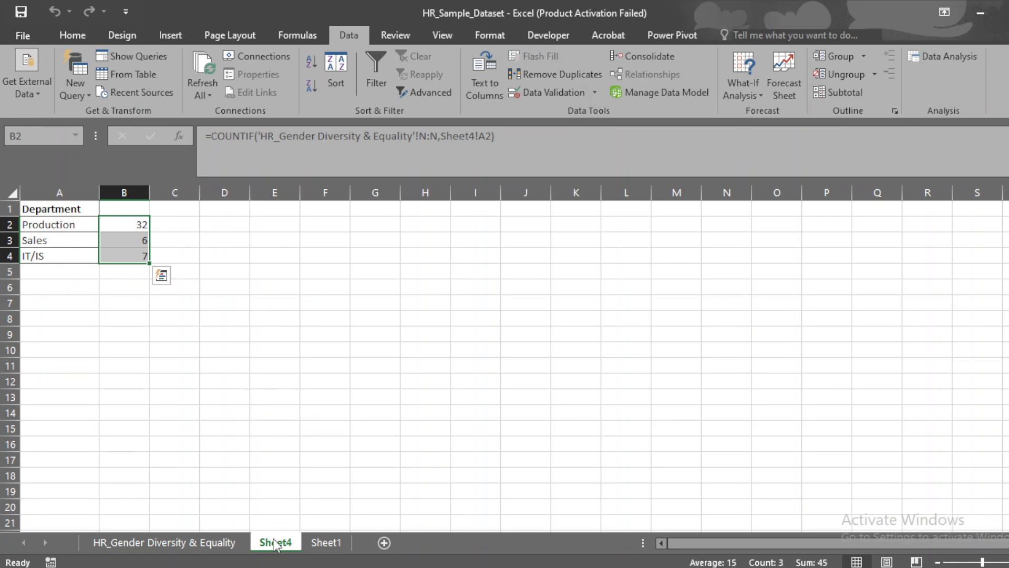
{"action": "left_click", "coordinate": [324, 543]}
{"action": "left_click", "coordinate": [167, 292]}
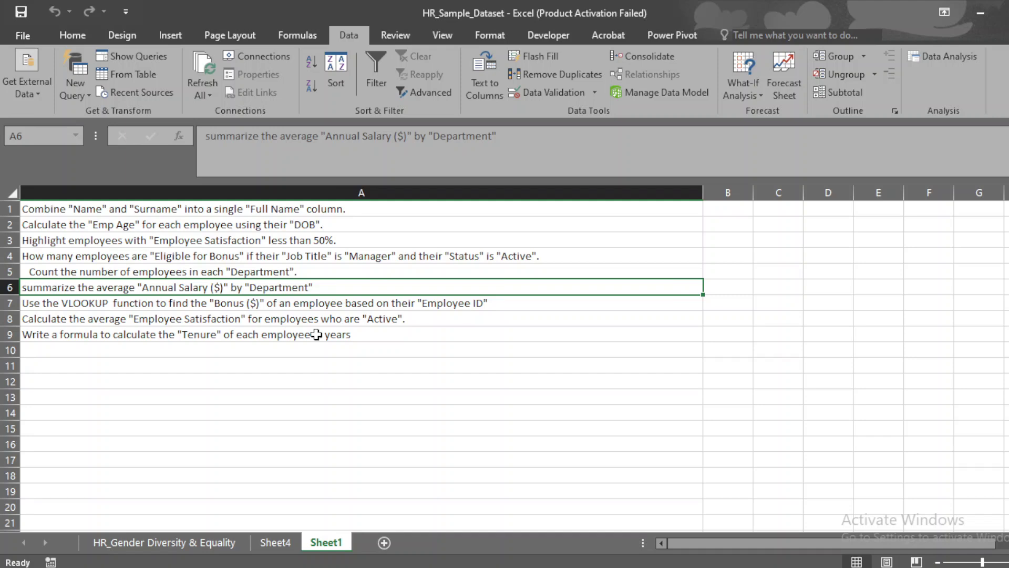
Enter the headers "total employee" in B1 and "avg salary" in C1 of Sheet4
{"action": "left_click", "coordinate": [269, 543]}
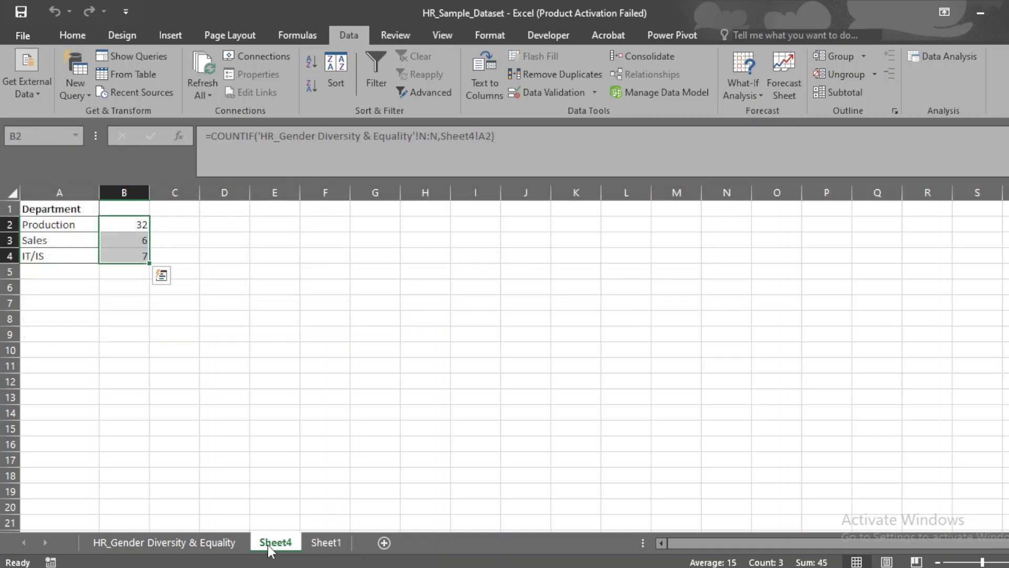
{"action": "left_click", "coordinate": [130, 208]}
{"action": "type", "text": "tota"}
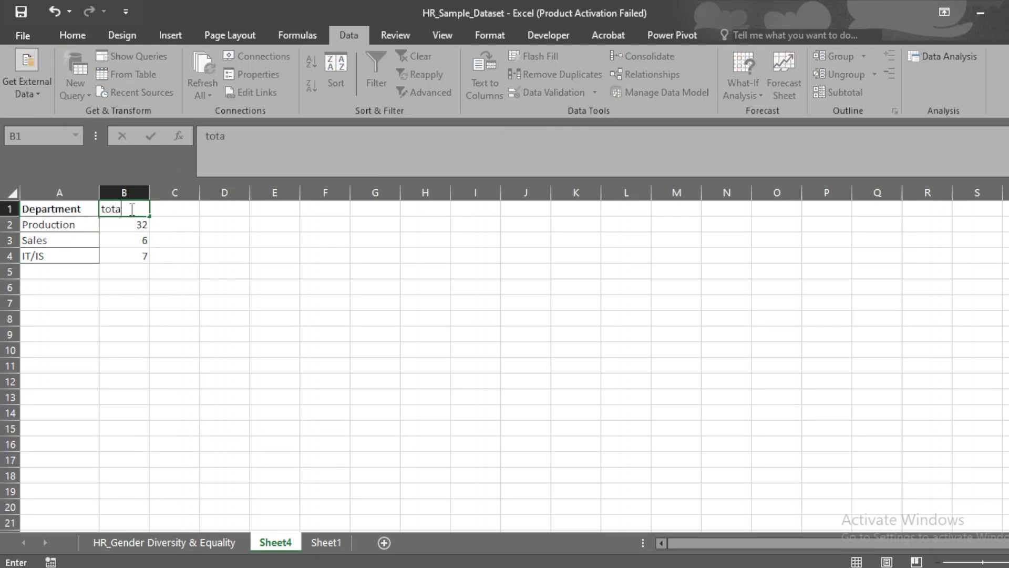
{"action": "type", "text": "l employee"}
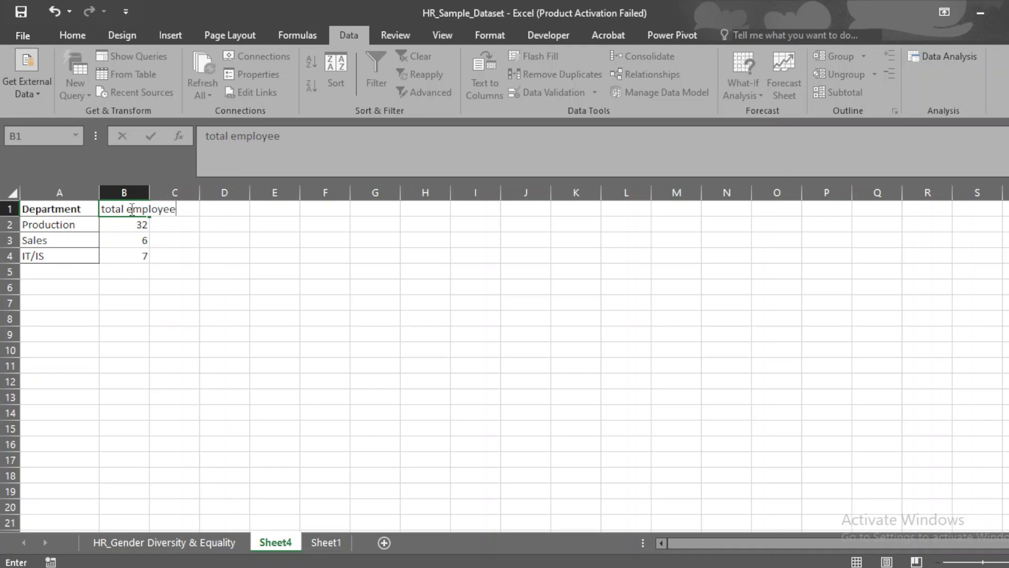
{"action": "key", "text": "Tab"}
{"action": "type", "text": "av"}
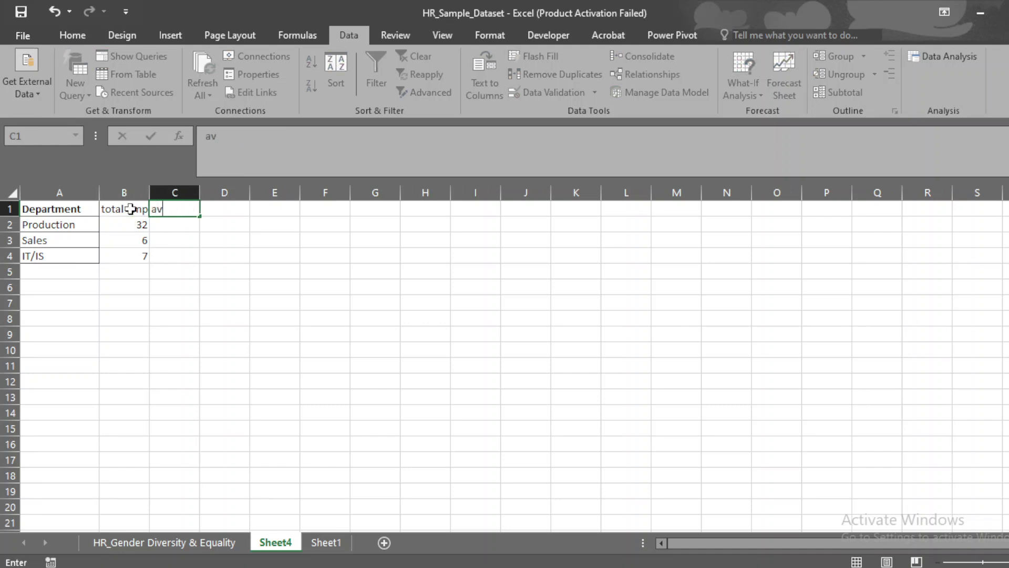
{"action": "type", "text": "g salary"}
{"action": "key", "text": "Return"}
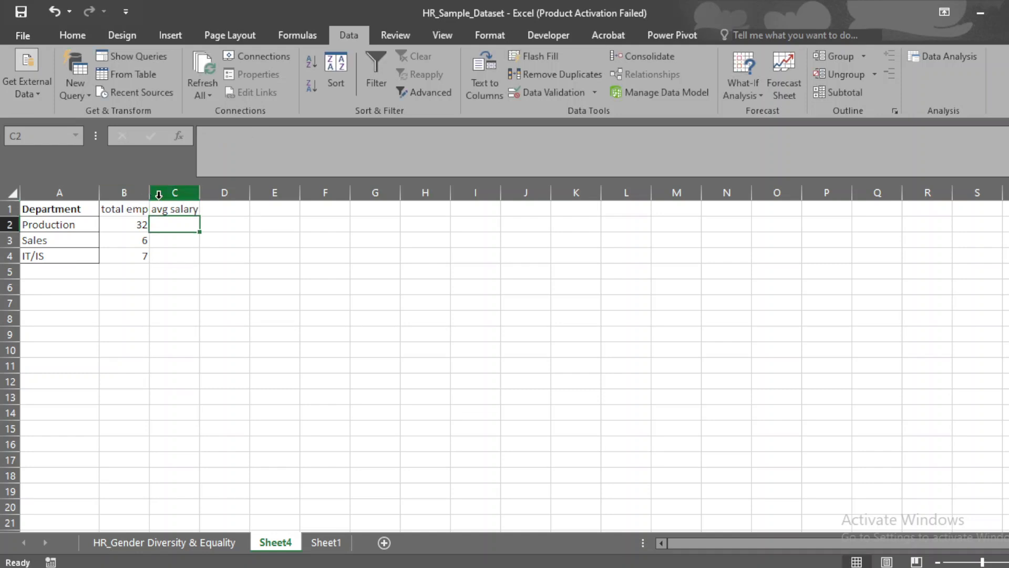
Start an AVERAGEIF formula in C2 with column N of the HR_Gender Diversity & Equality sheet as the range
{"action": "type", "text": "="}
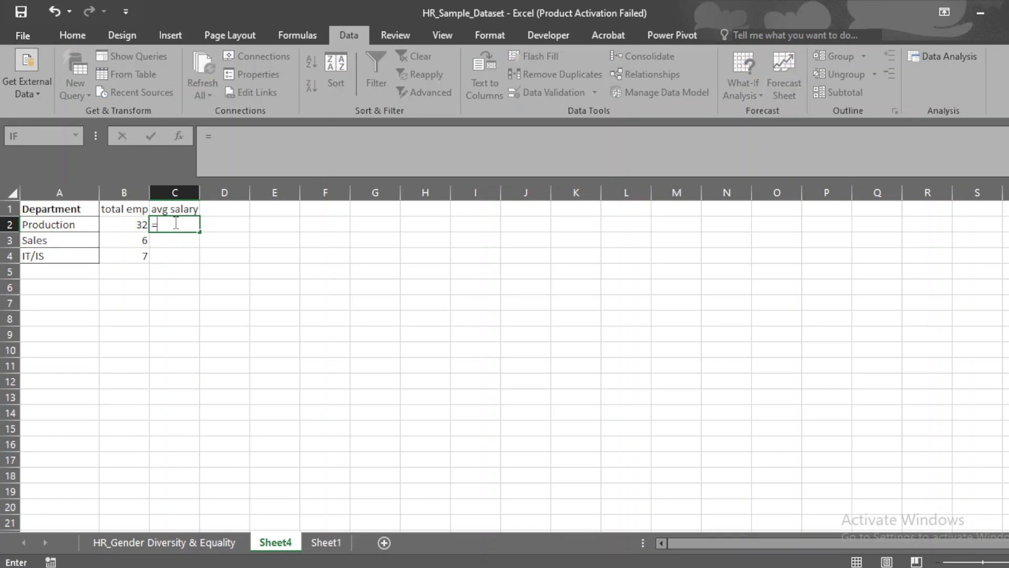
{"action": "type", "text": "avera"}
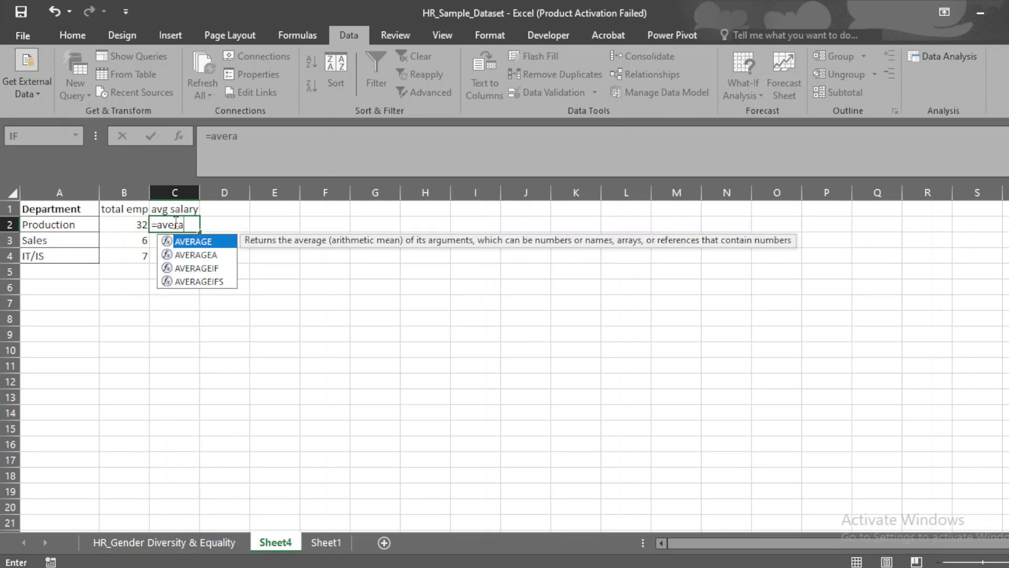
{"action": "type", "text": "ge"}
{"action": "key", "text": "Down"}
{"action": "key", "text": "Down"}
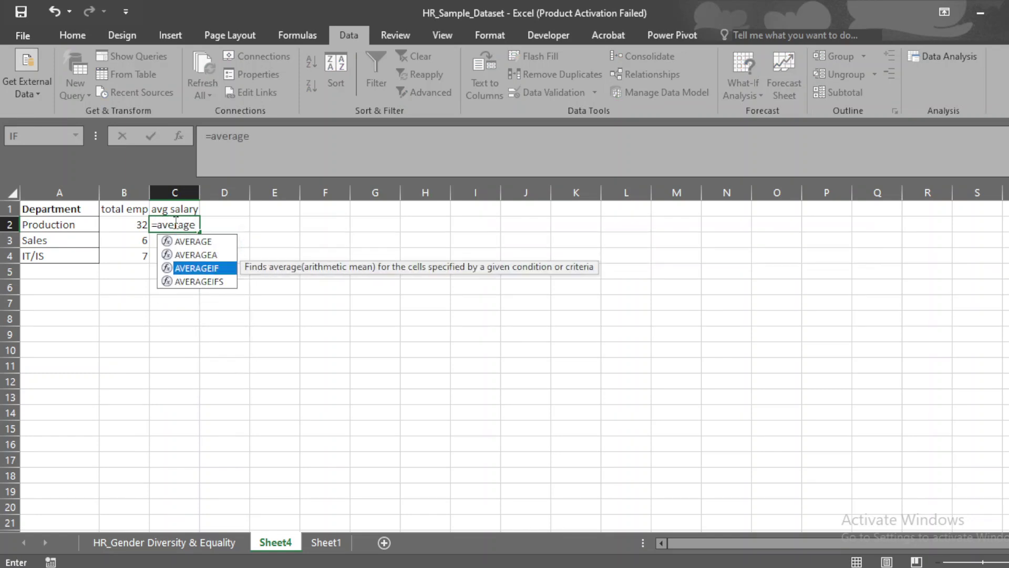
{"action": "key", "text": "Tab"}
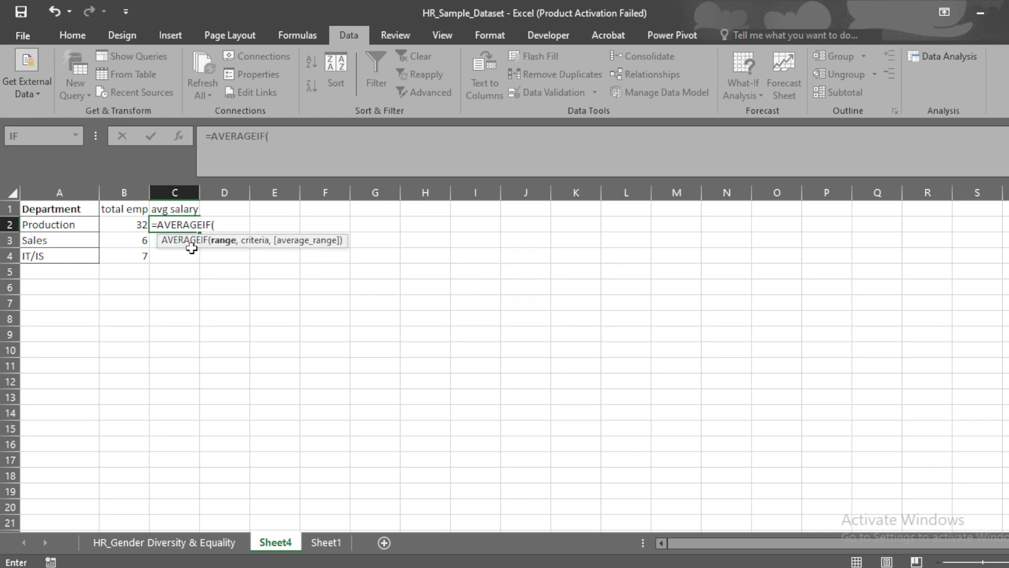
{"action": "left_click", "coordinate": [210, 544]}
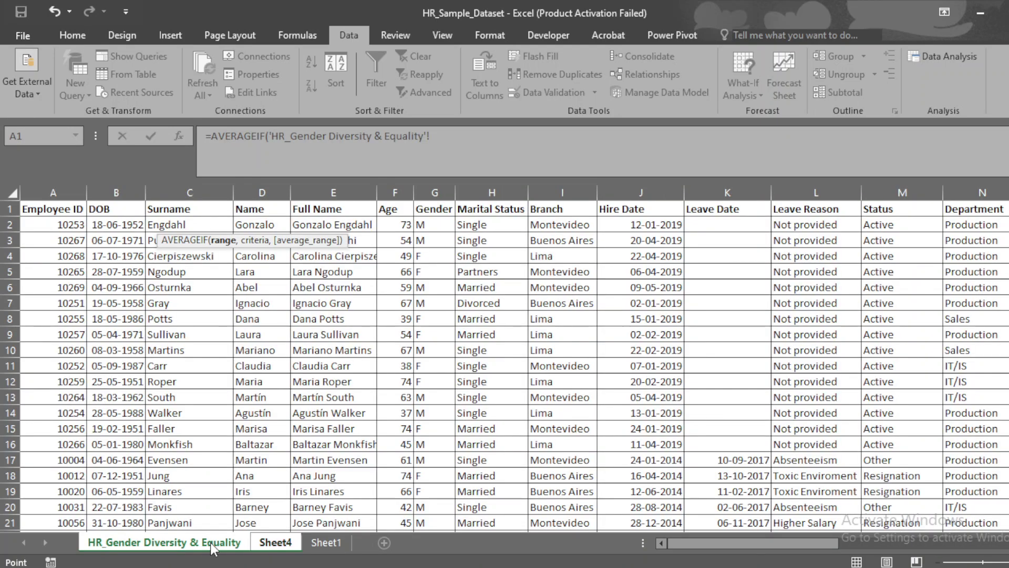
{"action": "left_click", "coordinate": [981, 185]}
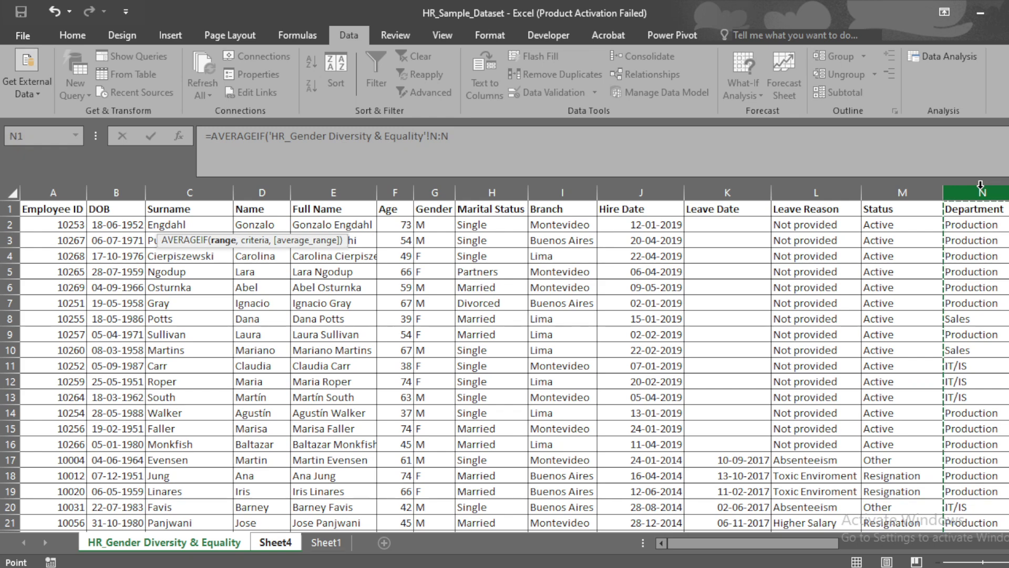
{"action": "type", "text": ","}
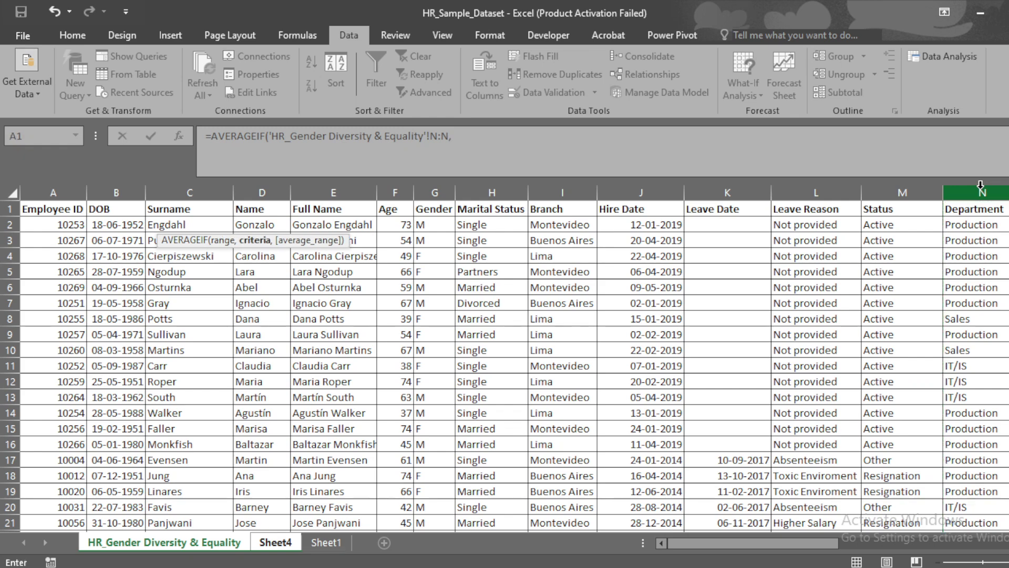
Set the criterion of the AVERAGEIF formula to the department in Sheet4!A2
{"action": "left_click", "coordinate": [322, 545]}
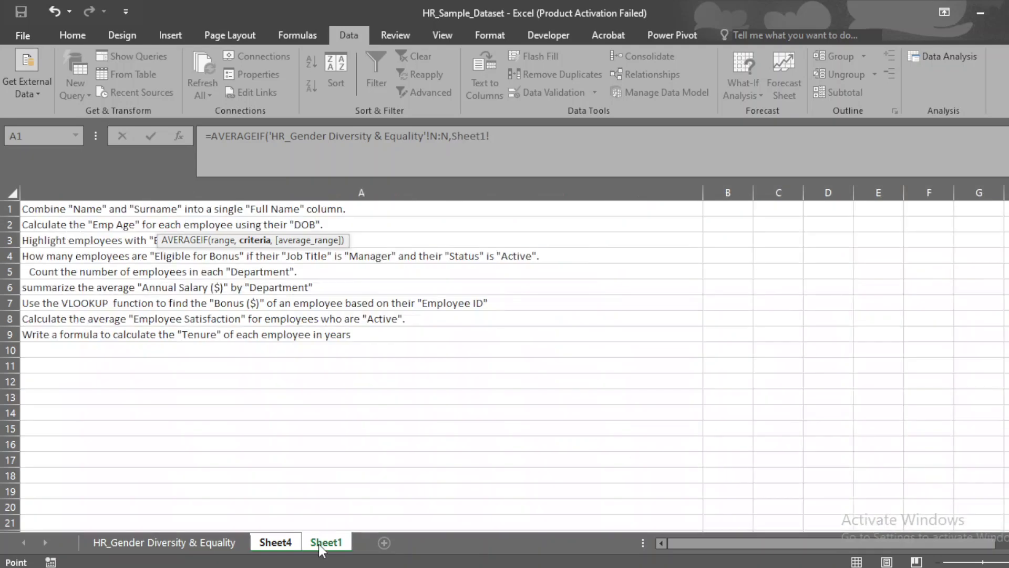
{"action": "left_click", "coordinate": [273, 542]}
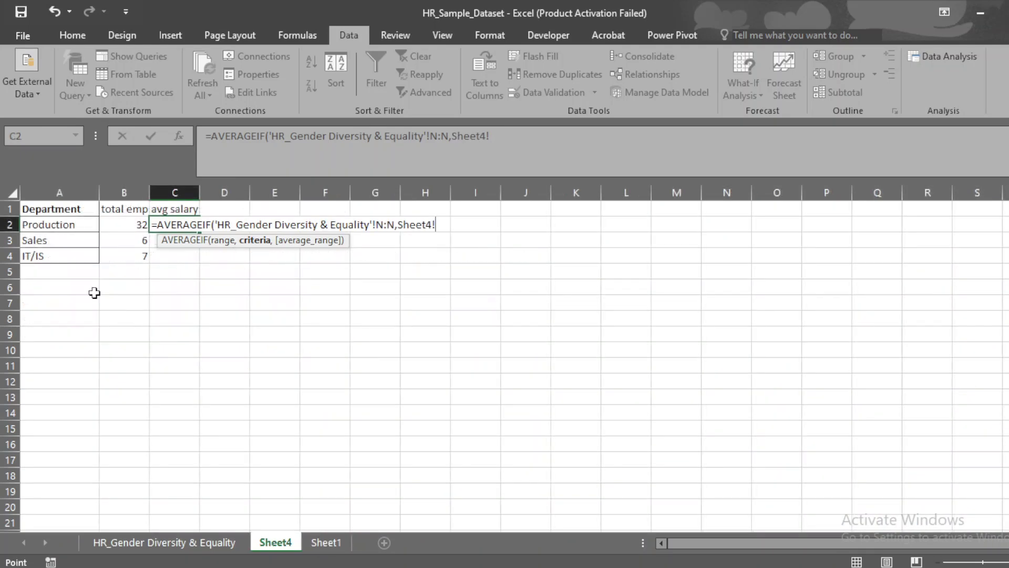
{"action": "left_click", "coordinate": [67, 223]}
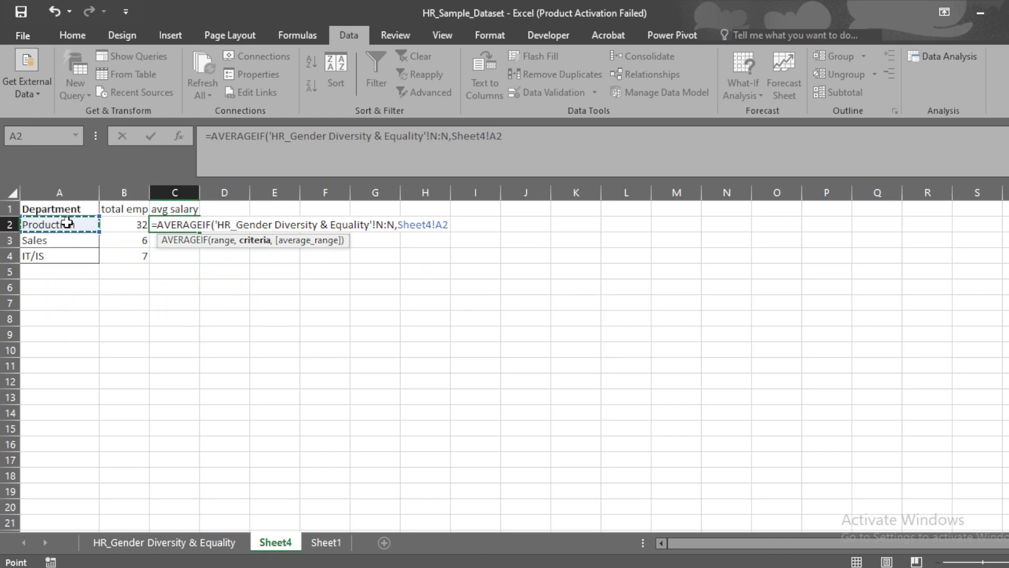
{"action": "type", "text": ","}
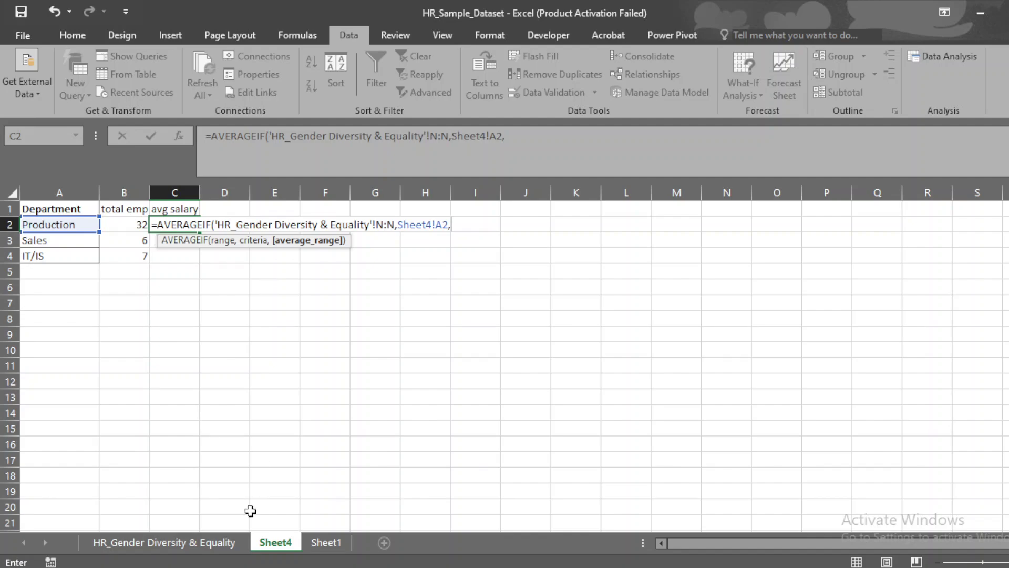
Complete the AVERAGEIF formula with P2:P46, the Annual Salary ($) values on the HR_Gender Diversity & Equality sheet, as the average range
{"action": "left_click", "coordinate": [184, 546]}
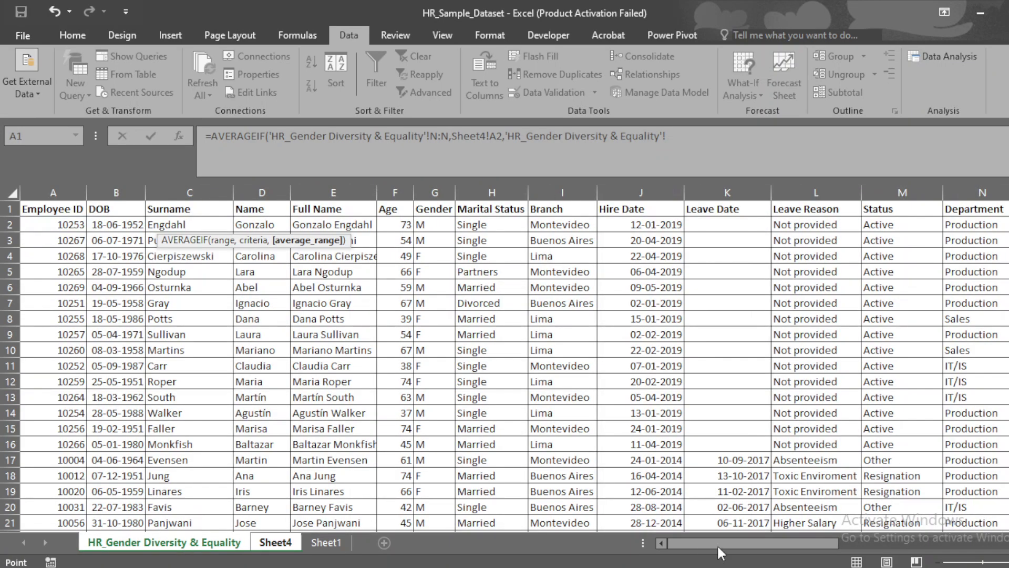
{"action": "left_click_drag", "start_coordinate": [723, 537], "coordinate": [818, 538]}
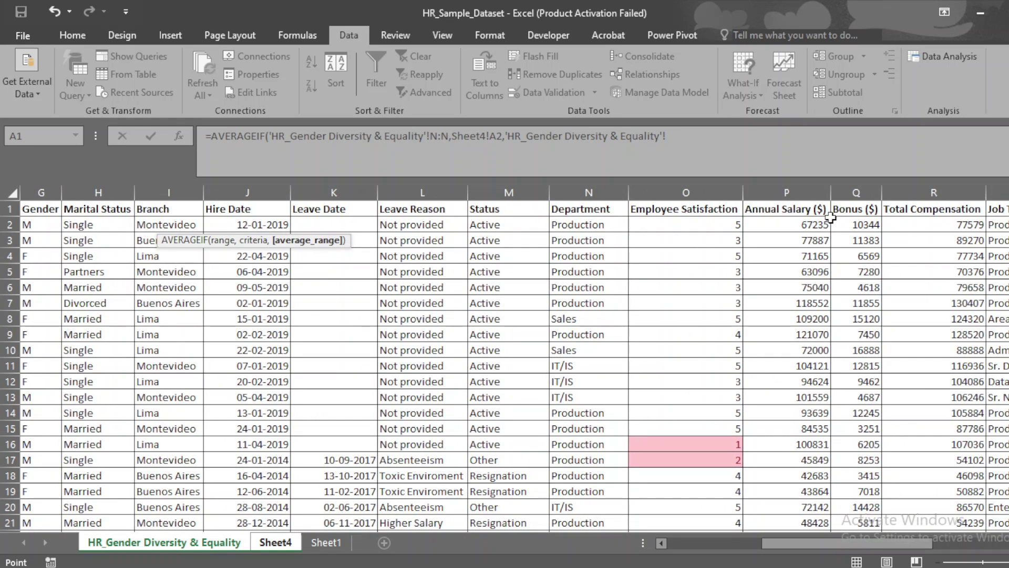
{"action": "left_click", "coordinate": [804, 224]}
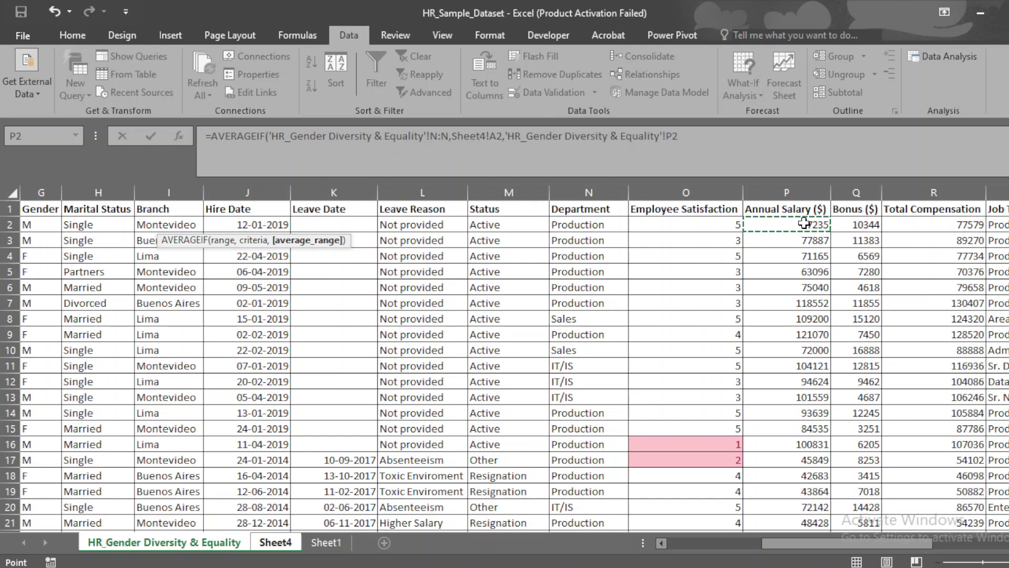
{"action": "key", "text": "ctrl+shift+Down"}
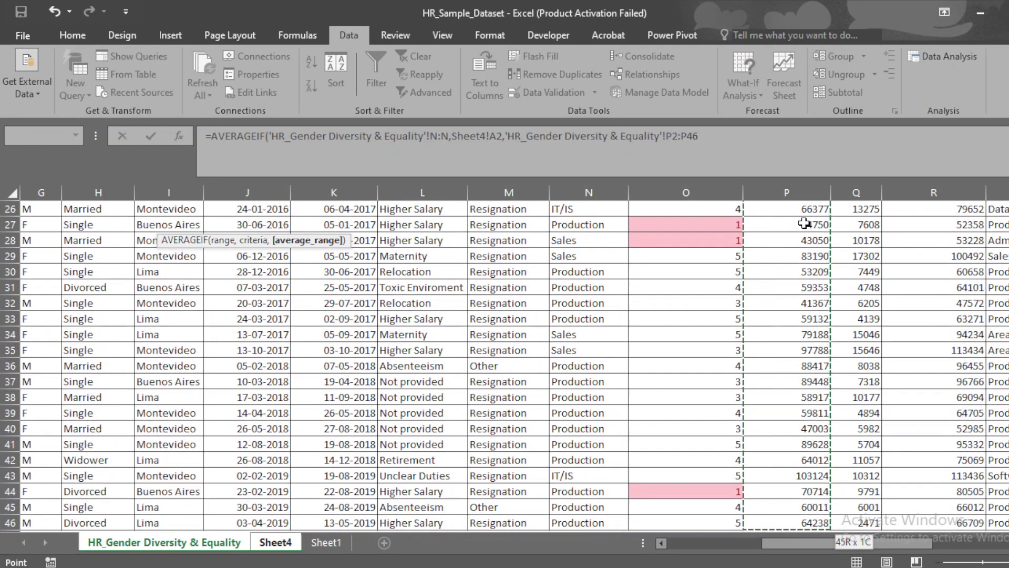
{"action": "key", "text": "Return"}
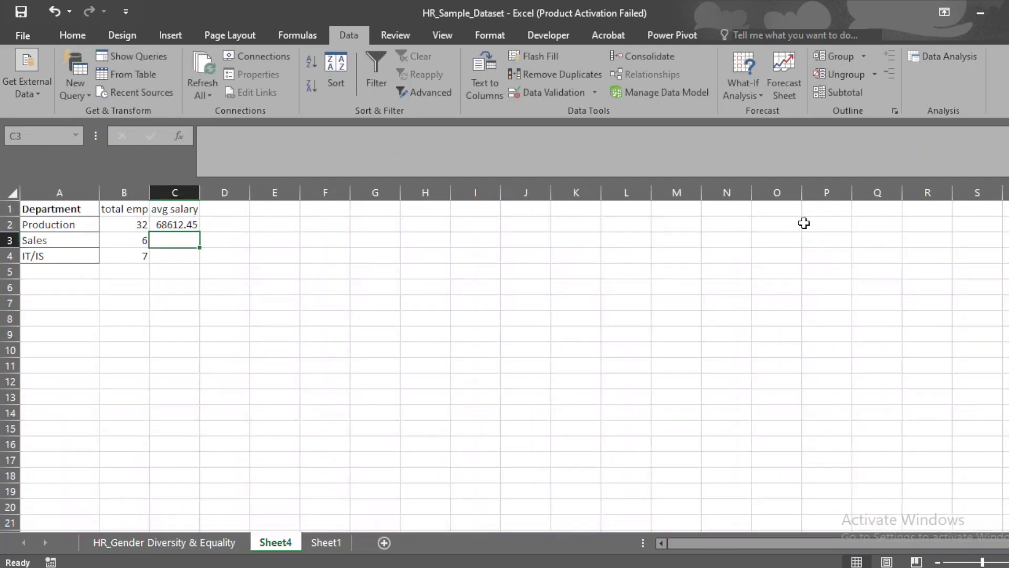
Fill the AVERAGEIF formula from C2 down to C4 and select the VLOOKUP bonus task on Sheet1
{"action": "left_click", "coordinate": [173, 225]}
{"action": "left_click_drag", "start_coordinate": [200, 232], "coordinate": [195, 258]}
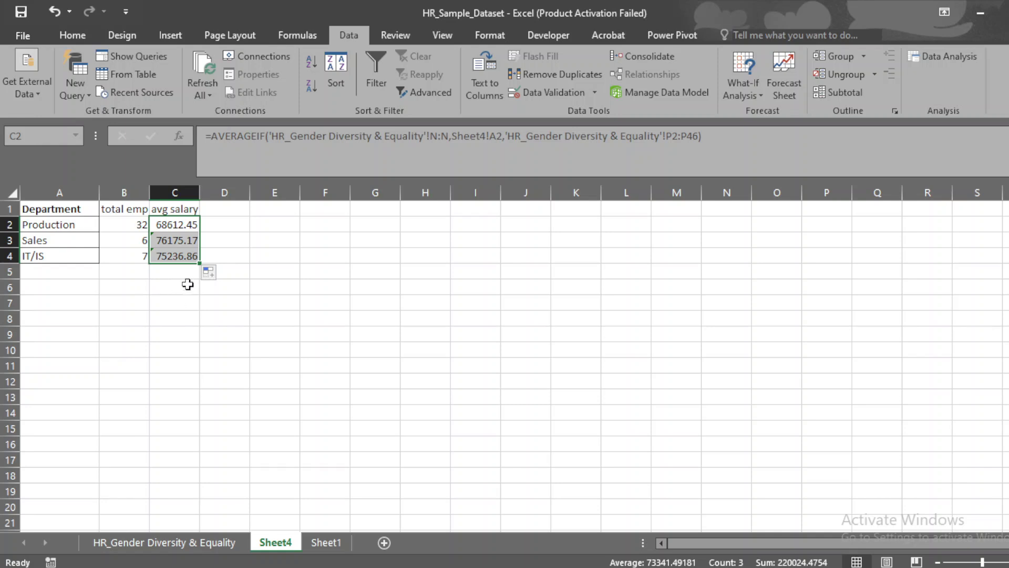
{"action": "left_click", "coordinate": [179, 245]}
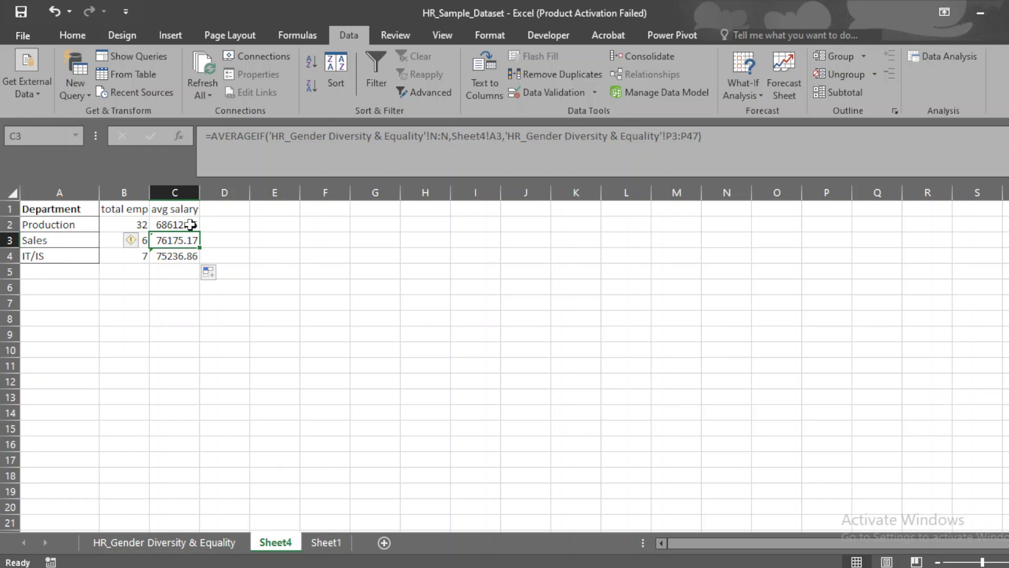
{"action": "left_click", "coordinate": [191, 225]}
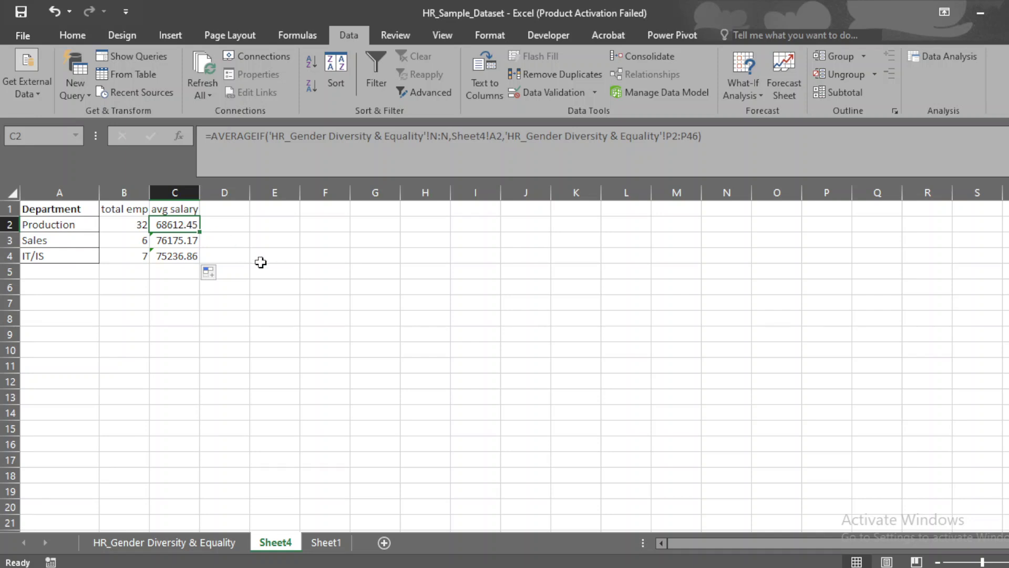
{"action": "left_click", "coordinate": [328, 542]}
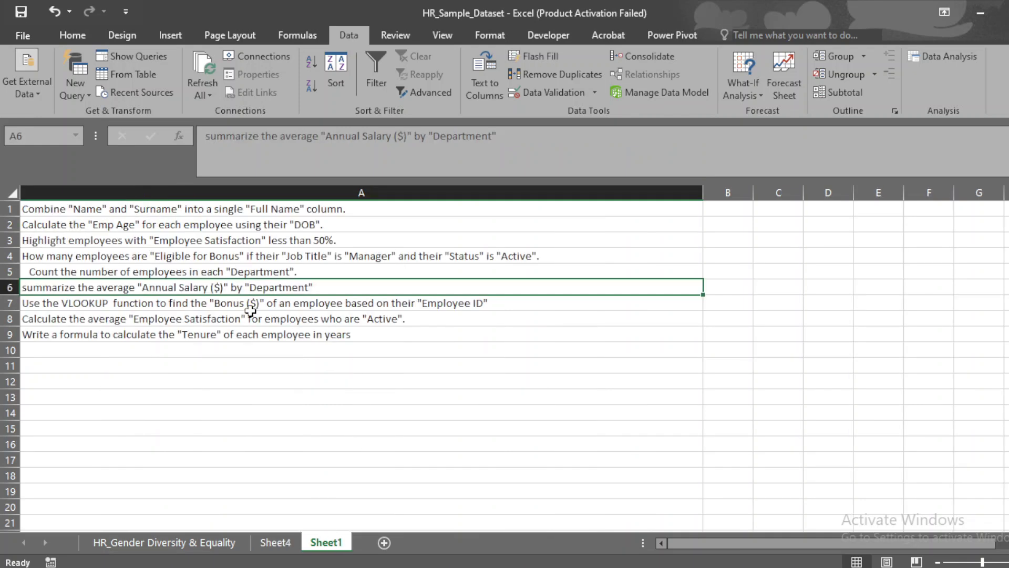
{"action": "left_click", "coordinate": [232, 306]}
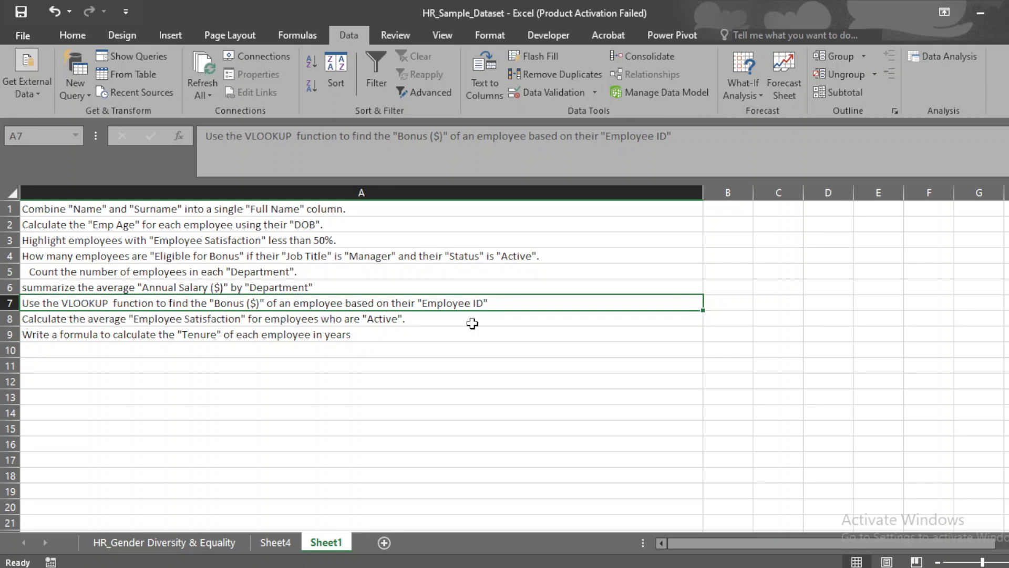
Copy the Employee ID column with its header, A1:A46, from the HR_Gender Diversity & Equality sheet
{"action": "left_click", "coordinate": [187, 541]}
{"action": "left_click", "coordinate": [226, 220]}
{"action": "key", "text": "ctrl+Up"}
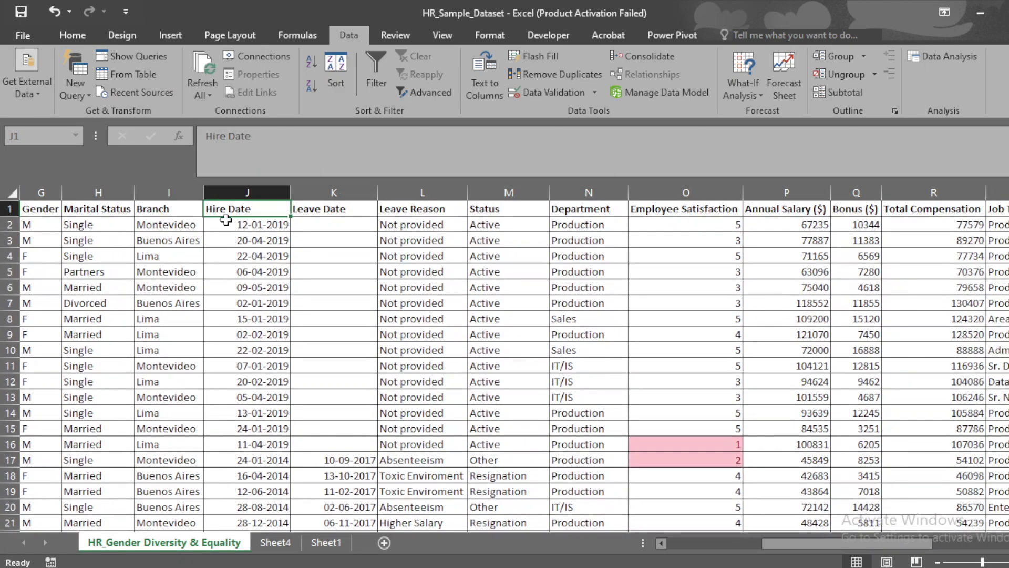
{"action": "key", "text": "Left"}
{"action": "key", "text": "Left"}
{"action": "key", "text": "Left"}
{"action": "key", "text": "Left"}
{"action": "key", "text": "Left"}
{"action": "key", "text": "Left"}
{"action": "key", "text": "Left"}
{"action": "key", "text": "Left"}
{"action": "key", "text": "Left"}
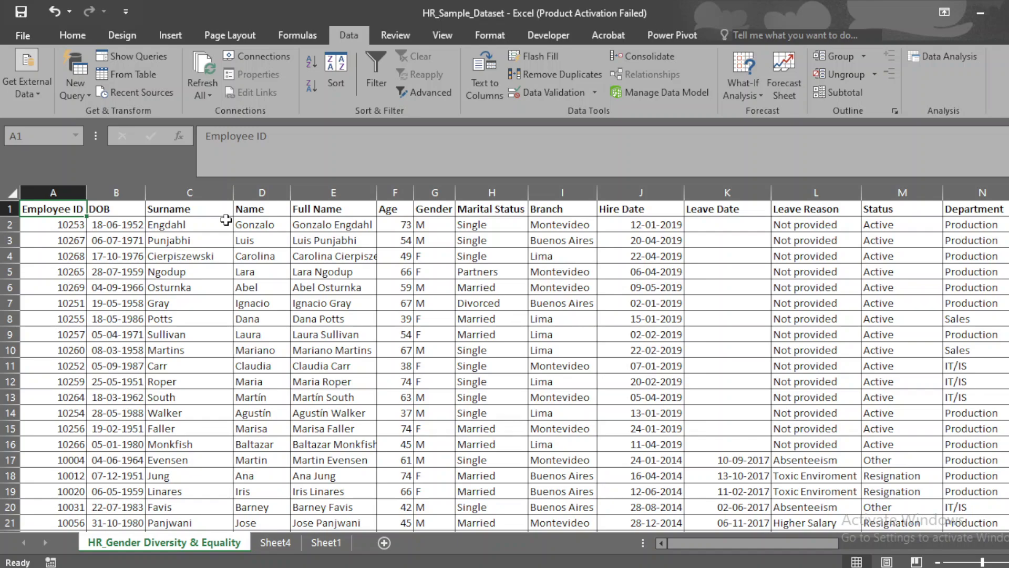
{"action": "key", "text": "ctrl+shift+Down"}
{"action": "key", "text": "ctrl+c"}
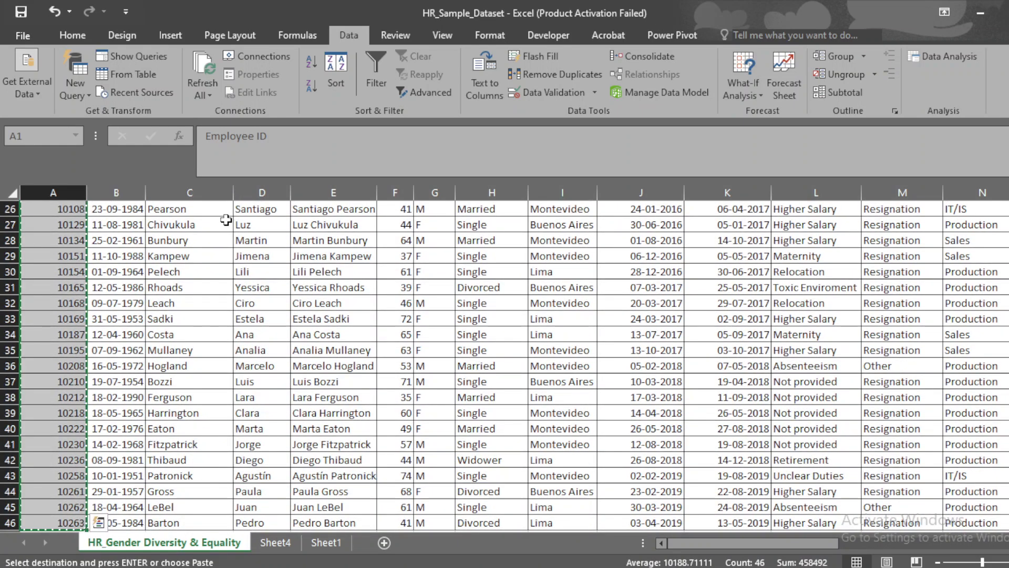
Paste the copied Employee ID column into A1 of a new worksheet and fit column A to its contents
{"action": "key", "text": "ctrl+Up"}
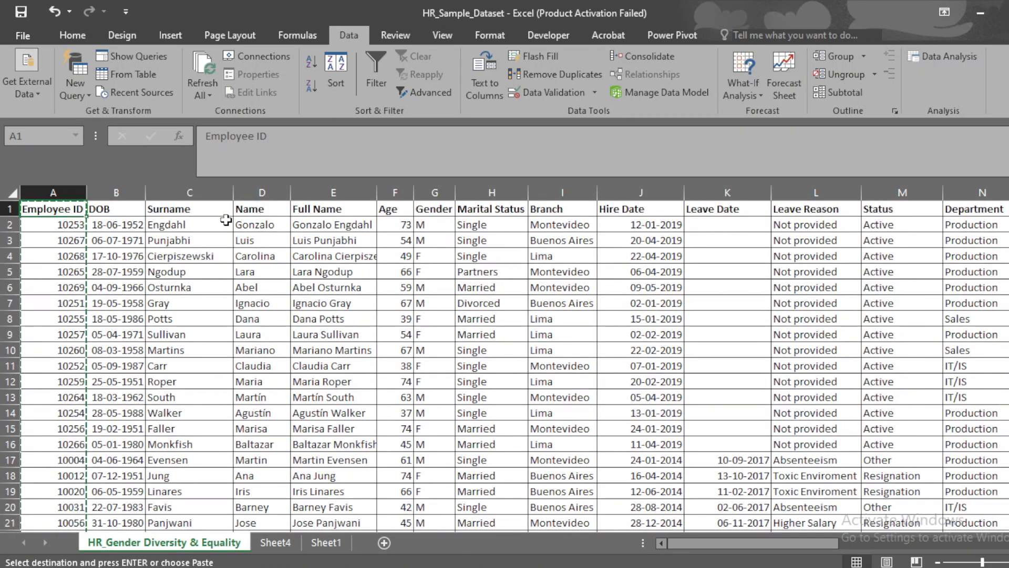
{"action": "left_click", "coordinate": [385, 543]}
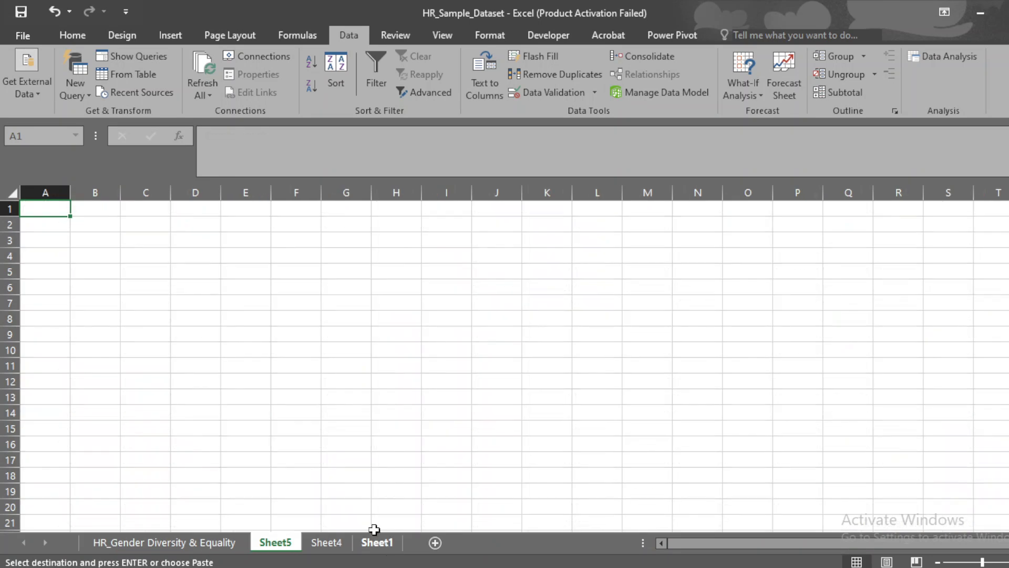
{"action": "key", "text": "ctrl+v"}
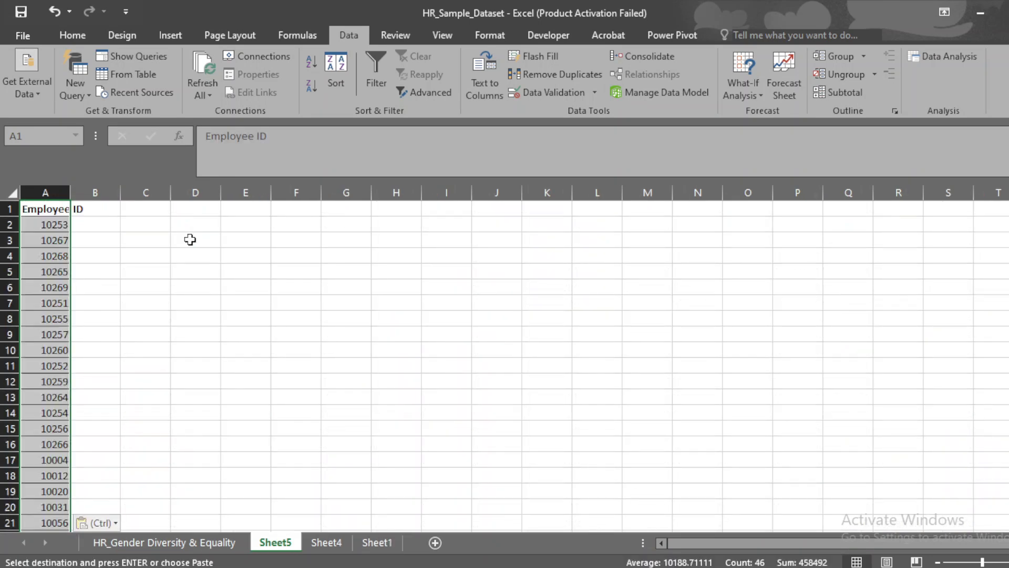
{"action": "double_click", "coordinate": [71, 188]}
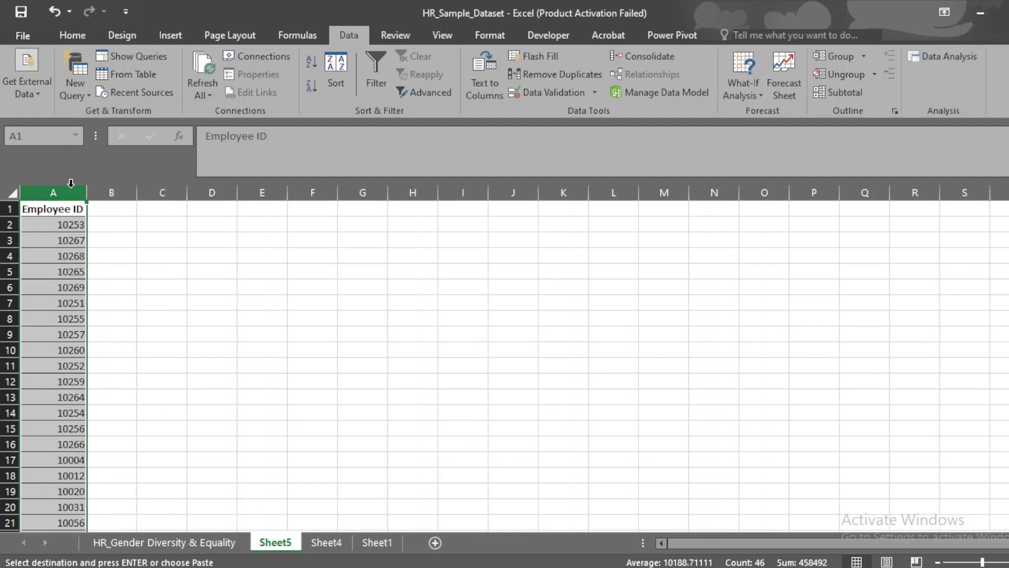
Check the VLOOKUP task on Sheet1 and add the header Bonus in B1 of Sheet5
{"action": "left_click", "coordinate": [330, 544]}
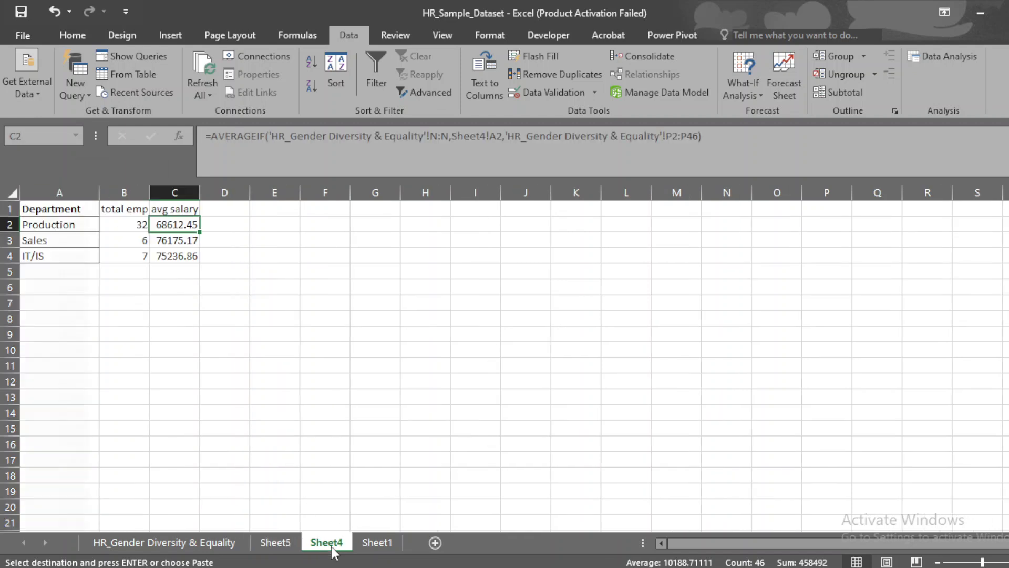
{"action": "left_click", "coordinate": [394, 540]}
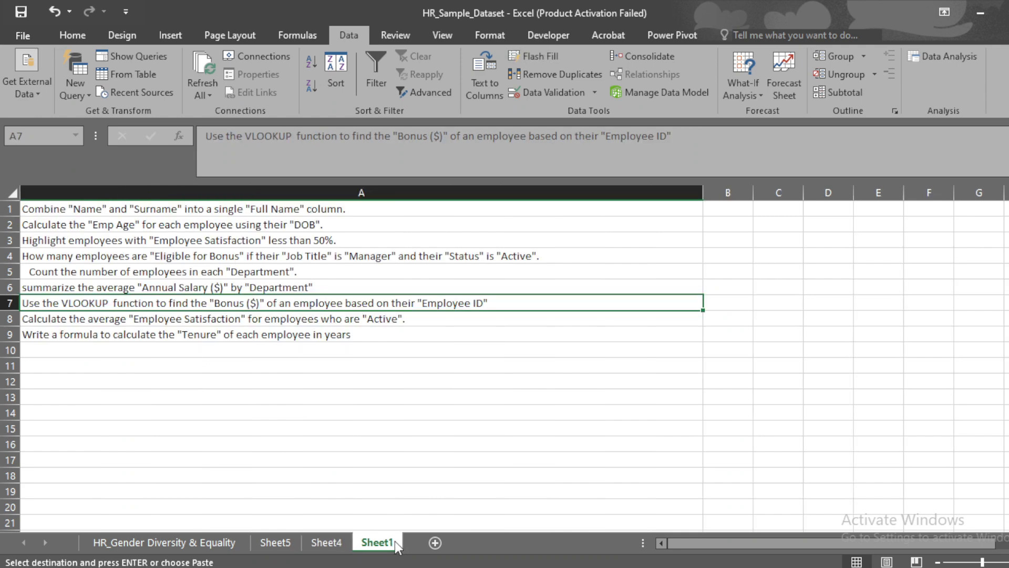
{"action": "left_click", "coordinate": [282, 544]}
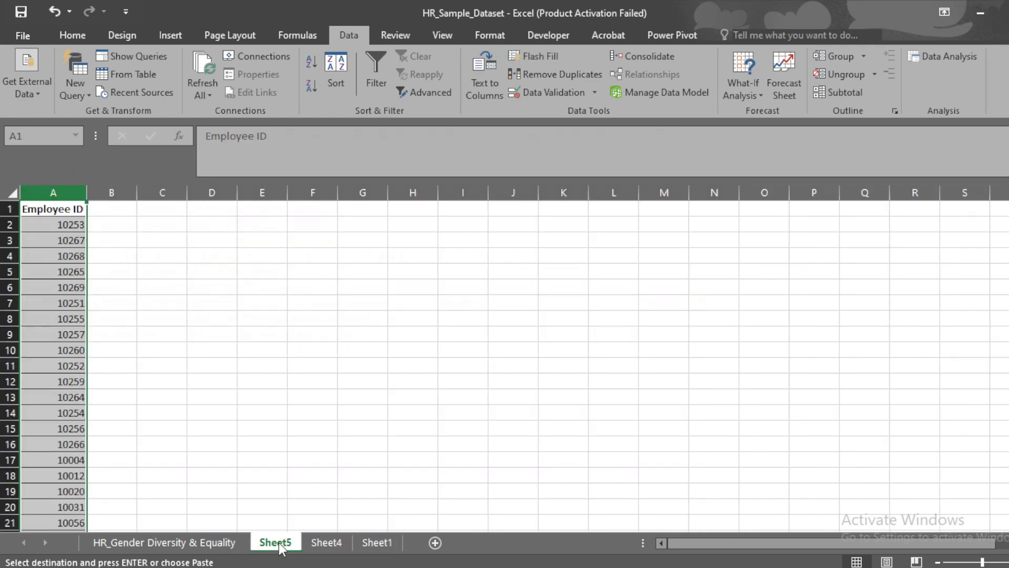
{"action": "left_click", "coordinate": [110, 209]}
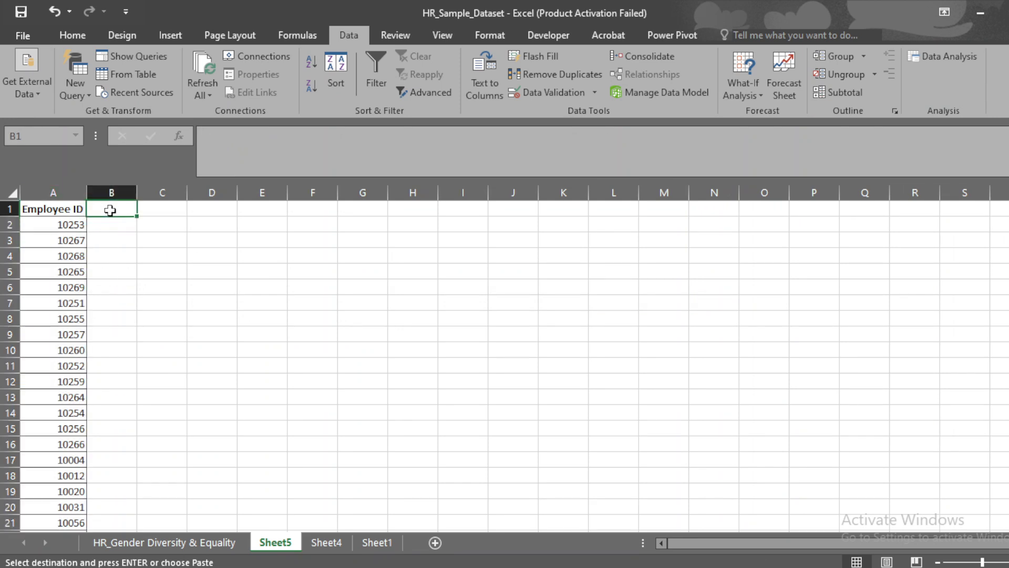
{"action": "type", "text": "Bonus"}
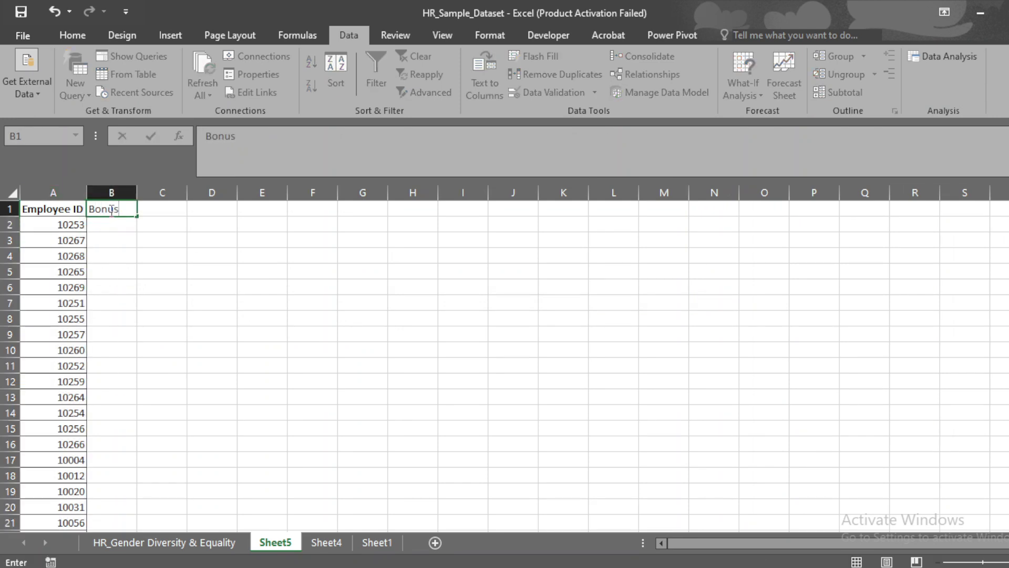
{"action": "key", "text": "Return"}
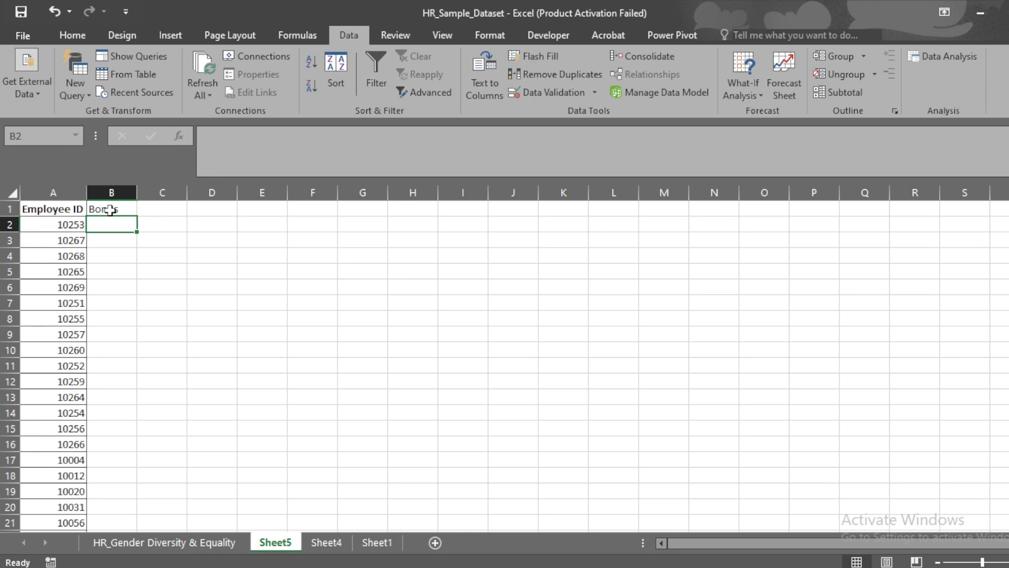
Start a VLOOKUP formula in B2 of Sheet5 with the employee ID in A2 as the lookup value
{"action": "type", "text": "="}
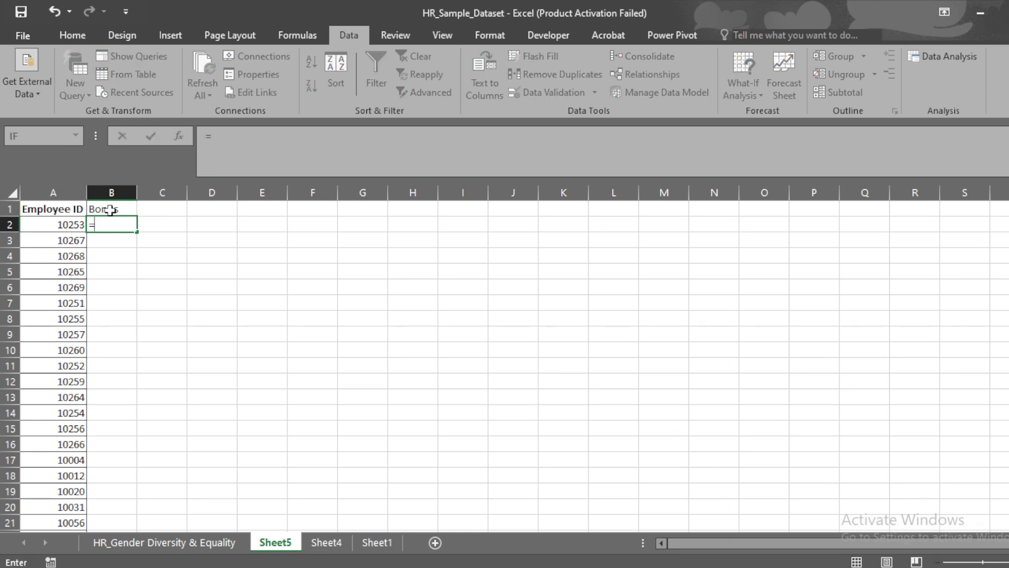
{"action": "type", "text": "vloo"}
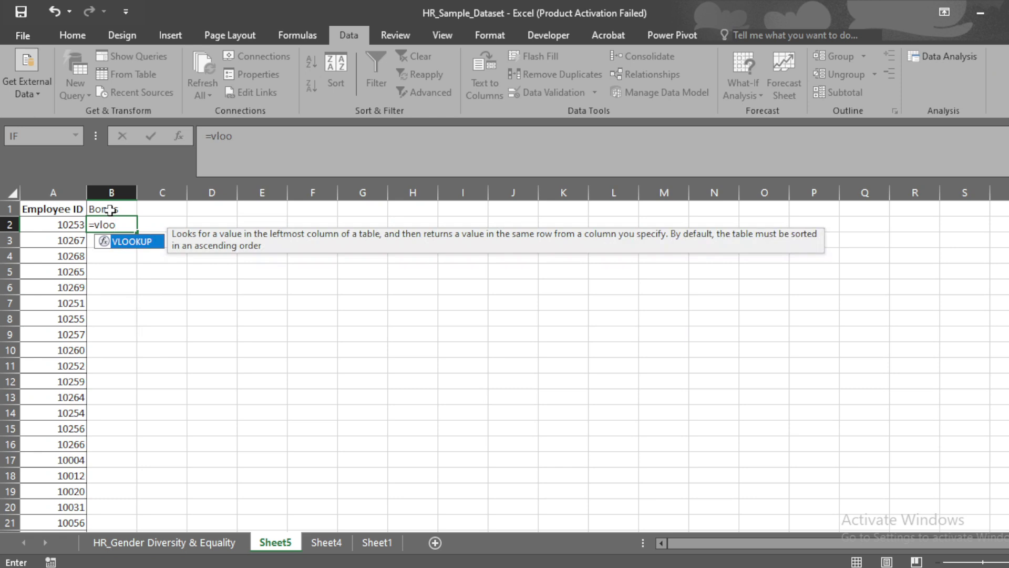
{"action": "key", "text": "Tab"}
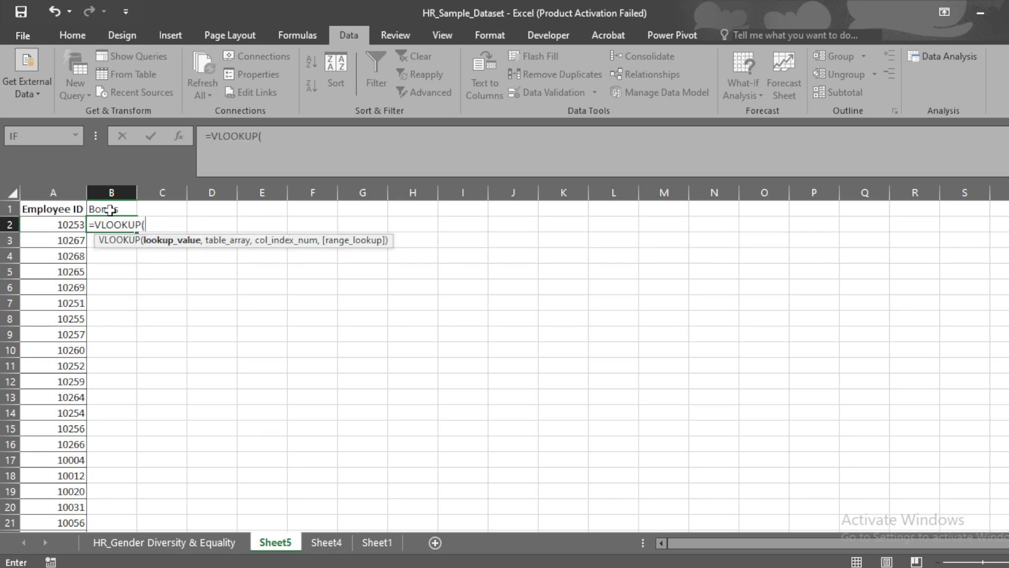
{"action": "key", "text": "Left"}
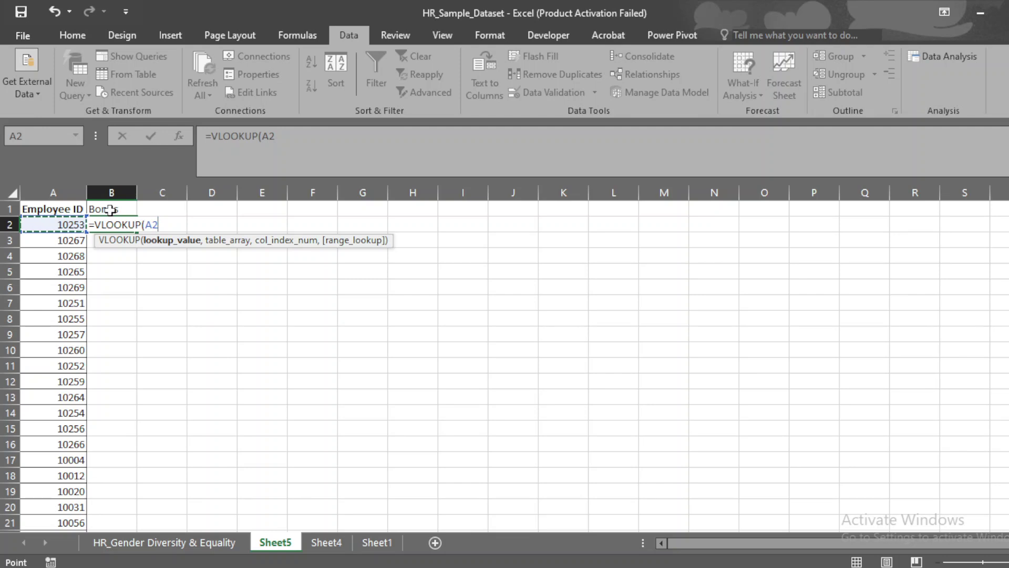
{"action": "type", "text": ","}
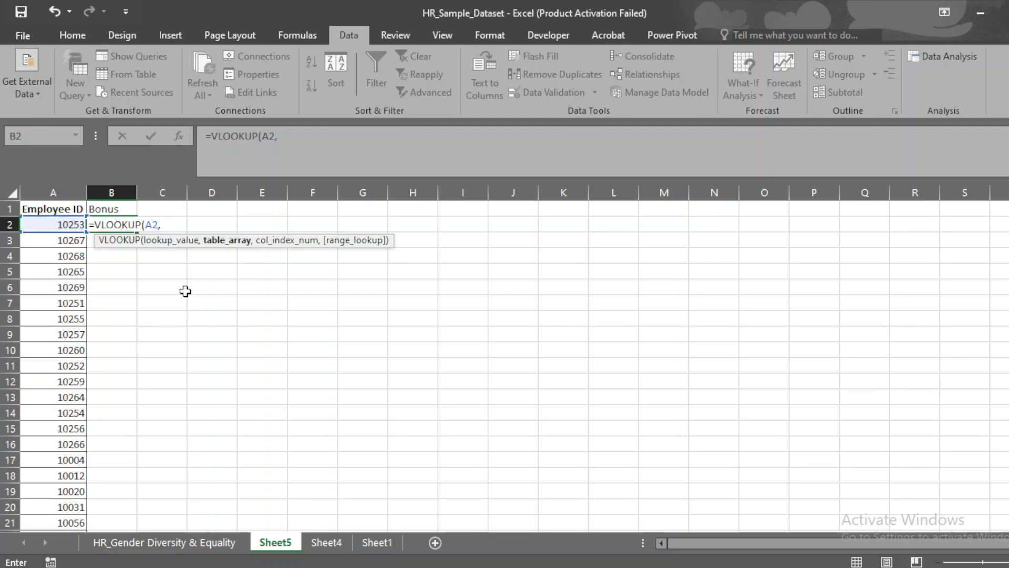
Set the VLOOKUP table array to A1:W46 on the HR_Gender Diversity & Equality sheet
{"action": "left_click", "coordinate": [198, 544]}
{"action": "left_click", "coordinate": [57, 212]}
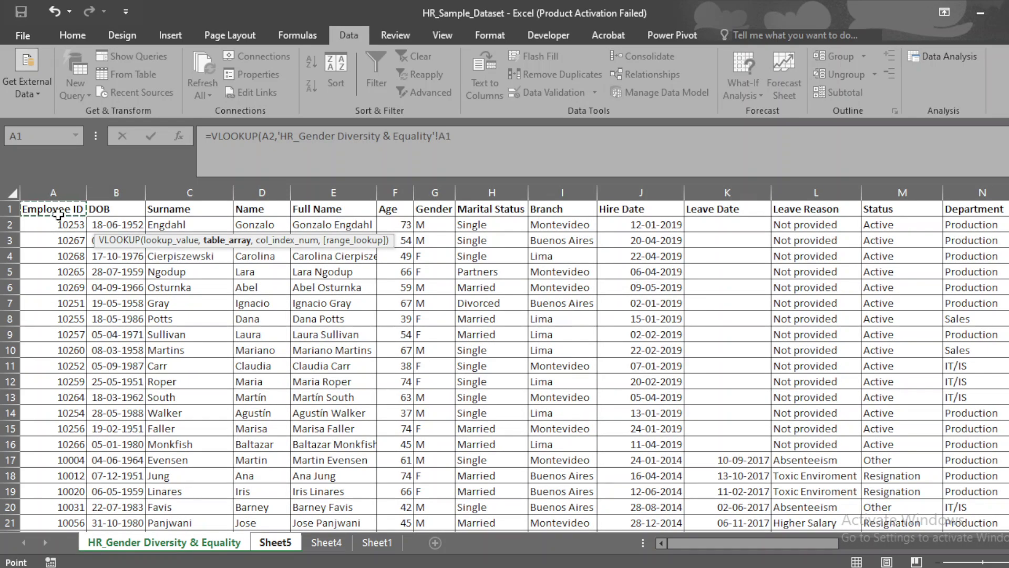
{"action": "key", "text": "ctrl+shift+Right"}
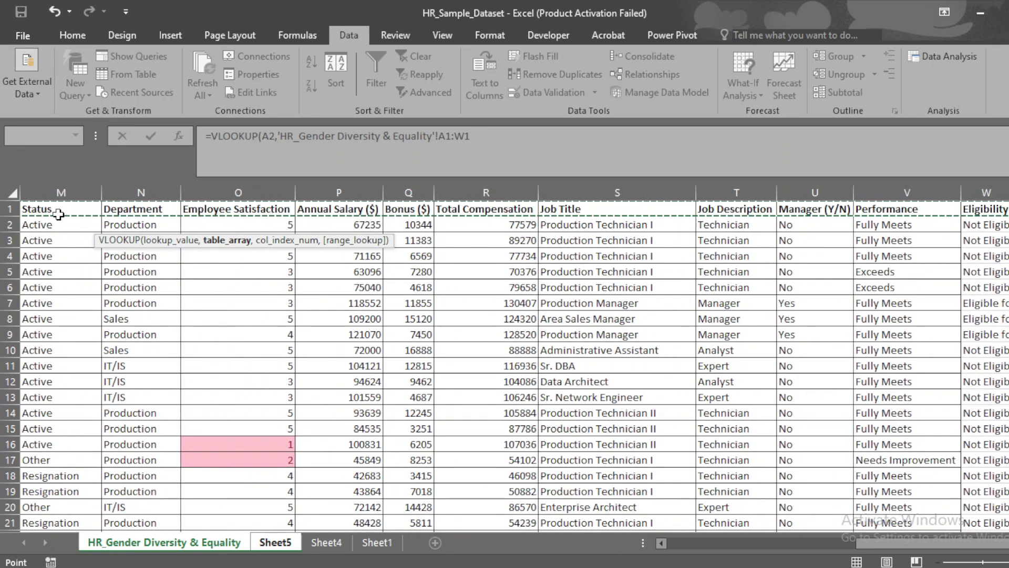
{"action": "key", "text": "ctrl+shift+Down"}
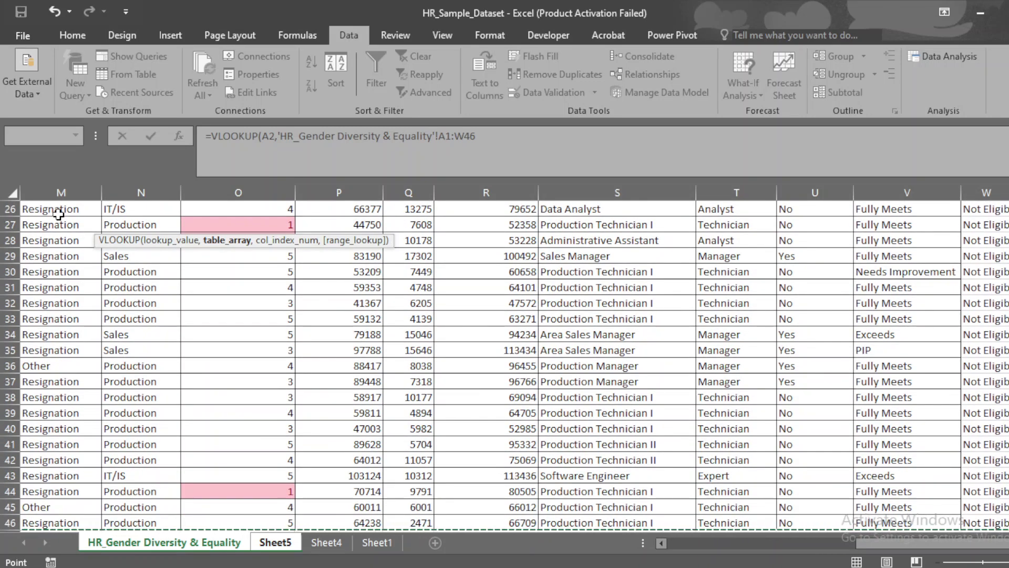
{"action": "type", "text": ","}
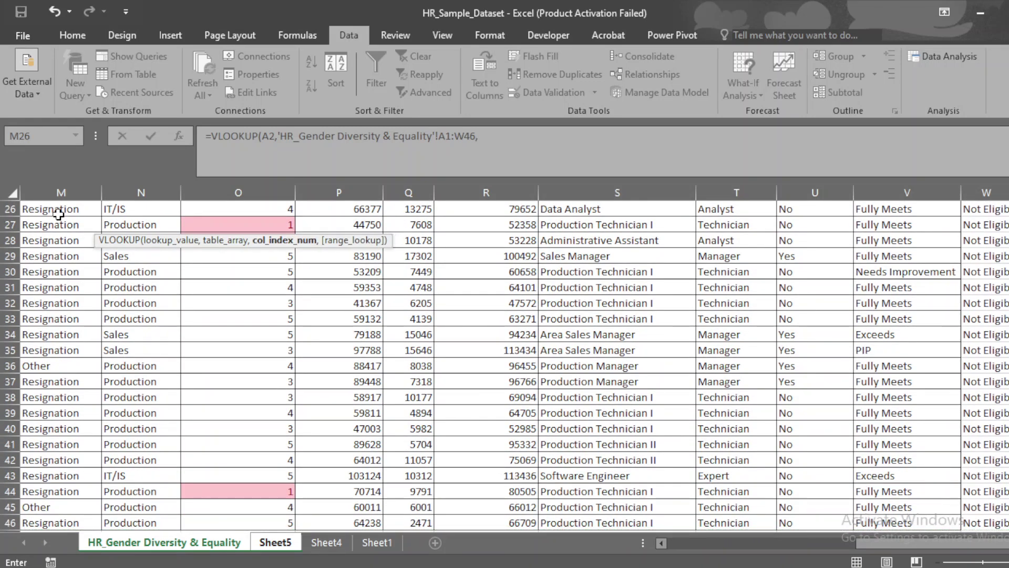
Complete the VLOOKUP formula with column index 17, the Bonus ($) column, and 0 for an exact match
{"action": "left_click_drag", "start_coordinate": [871, 543], "coordinate": [638, 529]}
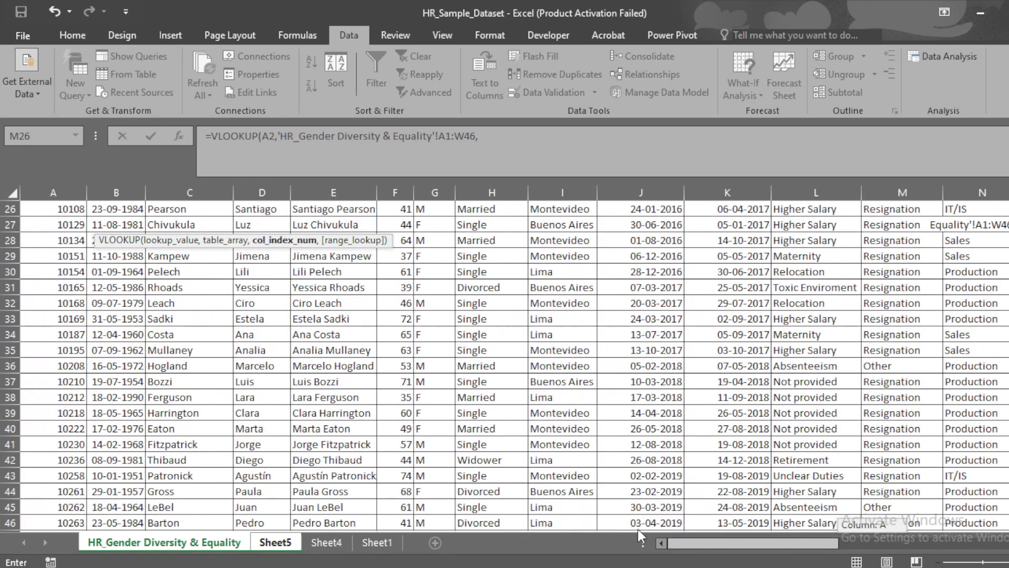
{"action": "scroll", "coordinate": [504, 363], "scroll_direction": "up", "scroll_amount": 8}
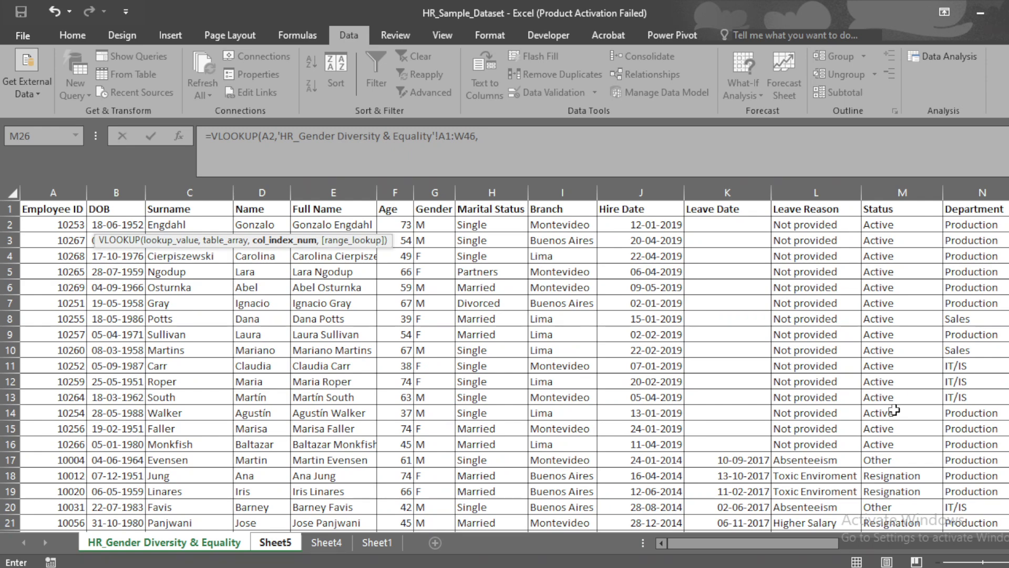
{"action": "left_click_drag", "start_coordinate": [746, 540], "coordinate": [765, 541]}
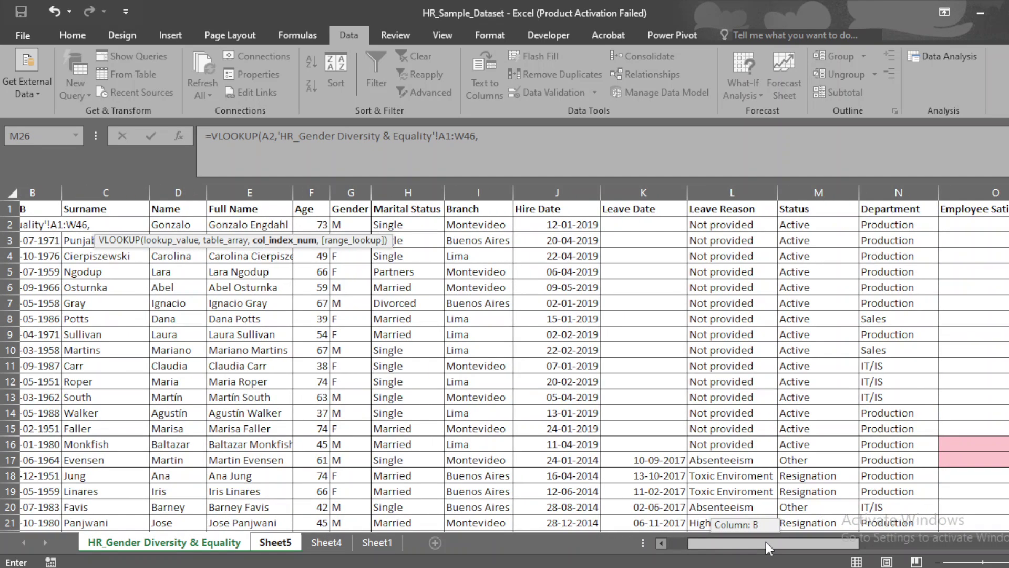
{"action": "left_click_drag", "start_coordinate": [766, 541], "coordinate": [849, 546]}
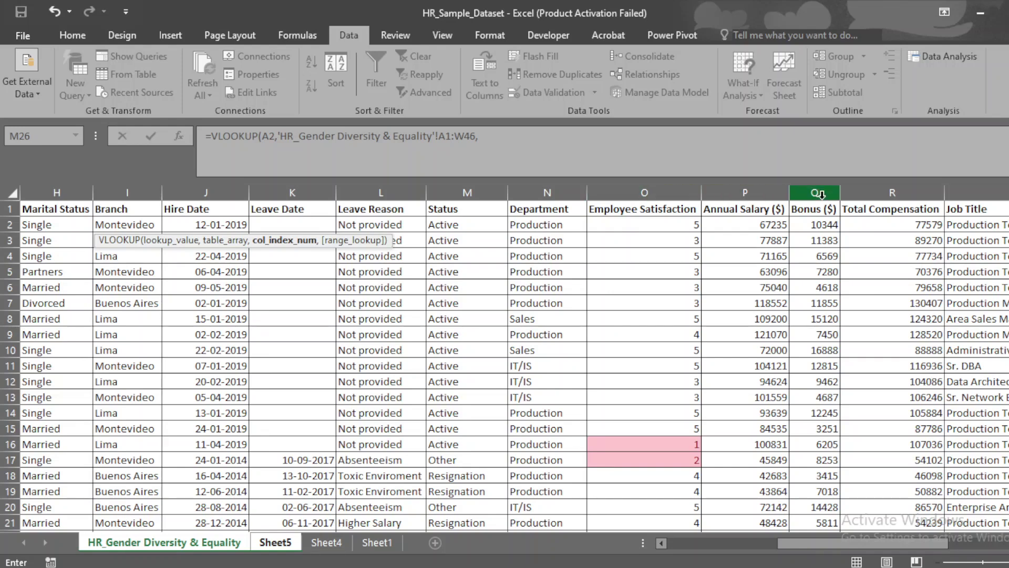
{"action": "left_click", "coordinate": [521, 135]}
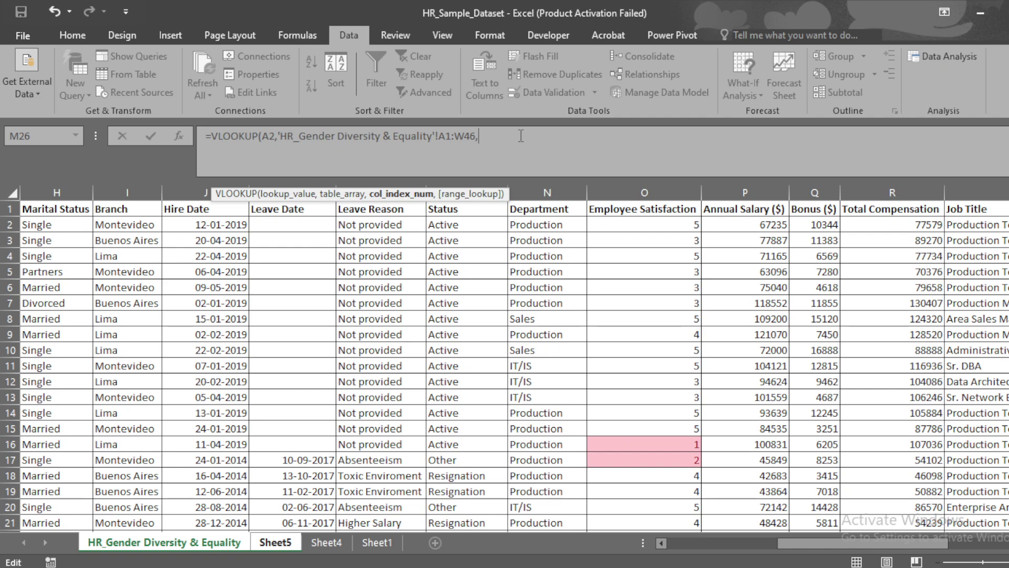
{"action": "type", "text": "17,"}
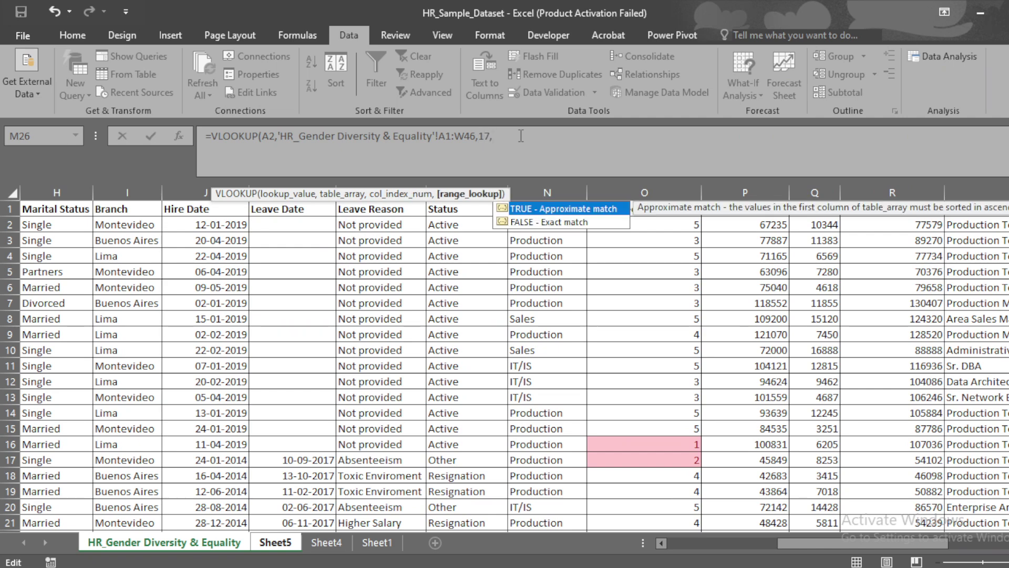
{"action": "type", "text": "0)"}
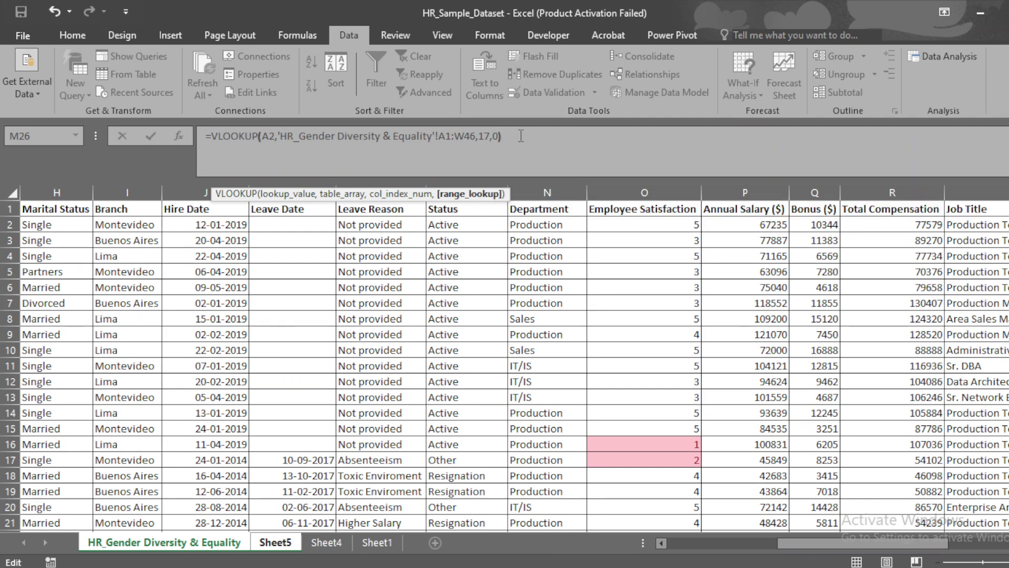
{"action": "key", "text": "Return"}
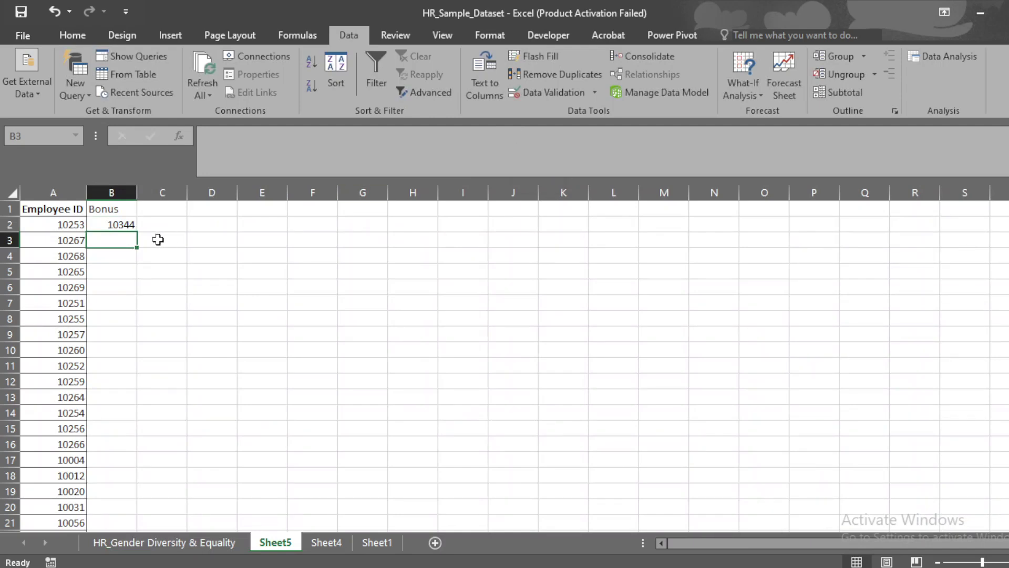
Fill the VLOOKUP formula from B2 down the Bonus column for all employee IDs and check the filled rows
{"action": "left_click", "coordinate": [113, 221]}
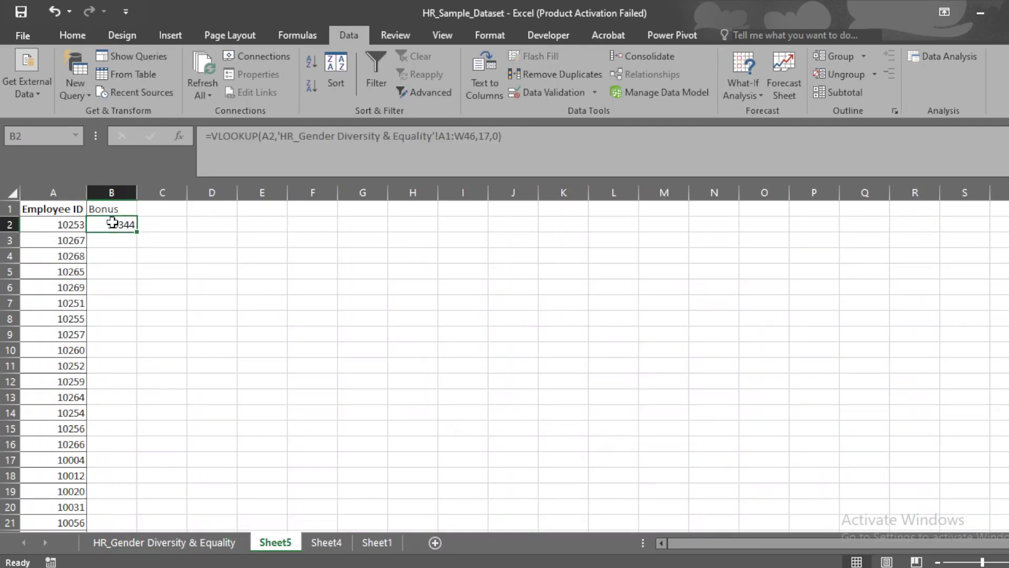
{"action": "double_click", "coordinate": [139, 233]}
{"action": "left_click", "coordinate": [74, 225]}
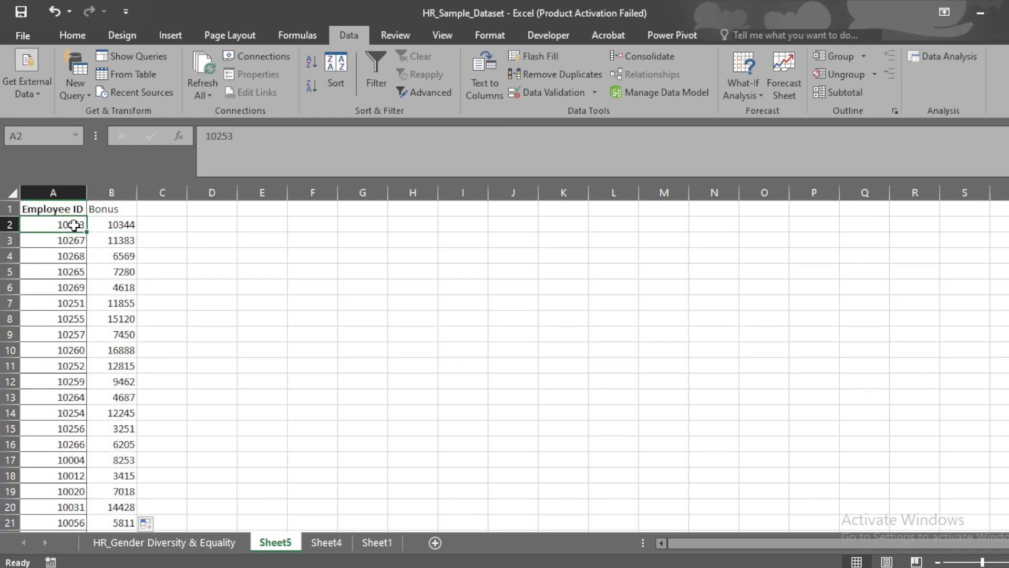
{"action": "left_click", "coordinate": [124, 224]}
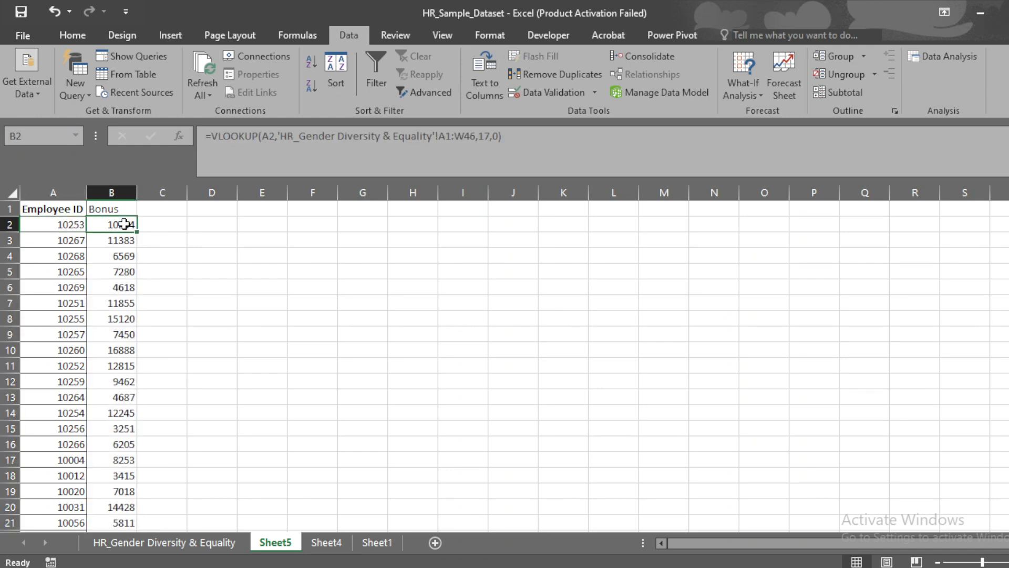
{"action": "key", "text": "ctrl+Down"}
{"action": "key", "text": "ctrl+Up"}
{"action": "key", "text": "Left"}
{"action": "key", "text": "Down"}
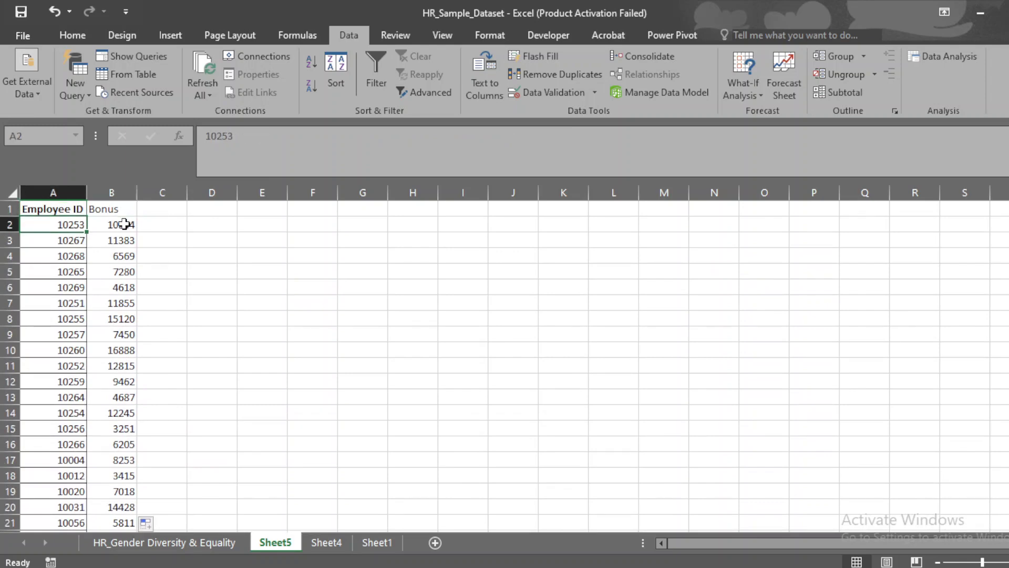
Select the Sheet1 task in A8 about the average Employee Satisfaction of Active employees
{"action": "left_click", "coordinate": [376, 541]}
{"action": "left_click", "coordinate": [265, 352]}
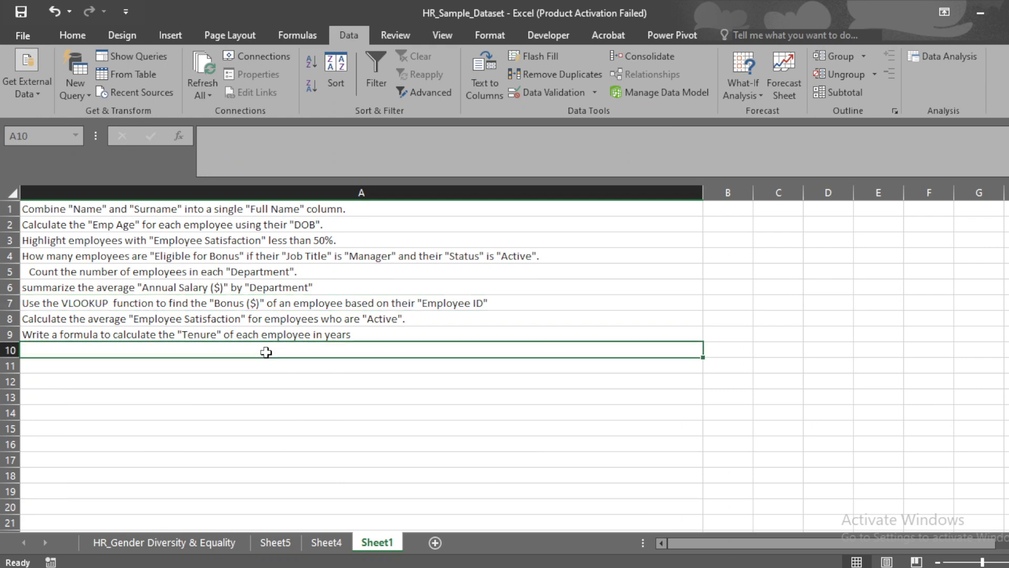
{"action": "left_click", "coordinate": [198, 317]}
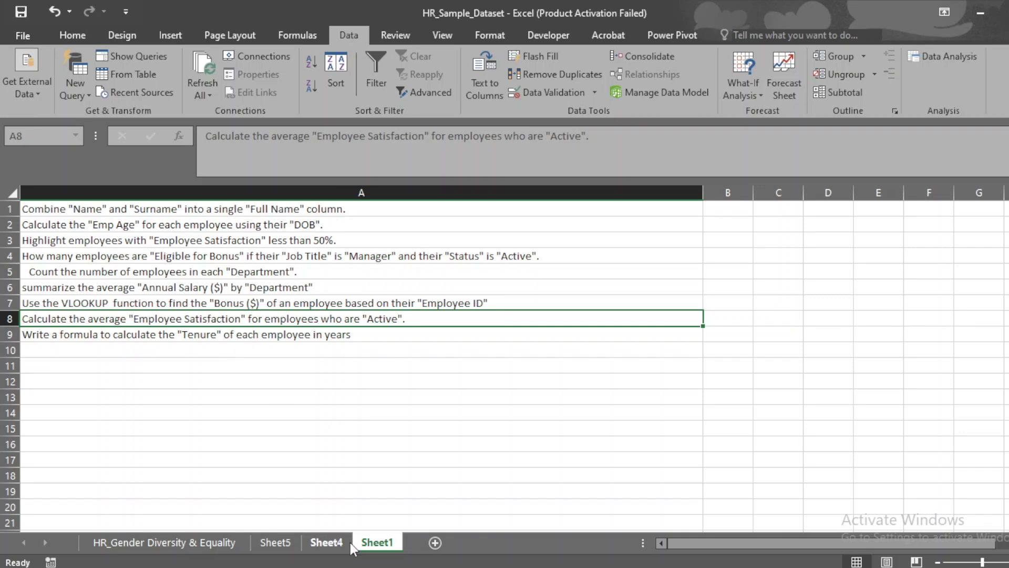
Review the Sheet4 department summary and the Sheet5 bonus lookup, and return to A1 of the HR_Gender Diversity & Equality sheet
{"action": "left_click", "coordinate": [322, 544]}
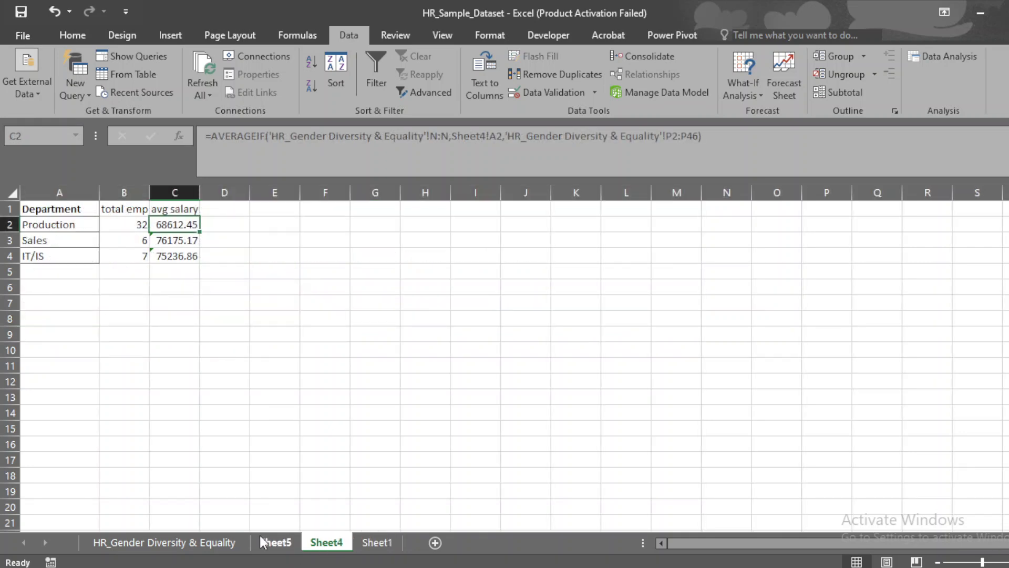
{"action": "left_click", "coordinate": [260, 537]}
{"action": "left_click", "coordinate": [183, 339]}
{"action": "left_click", "coordinate": [124, 225]}
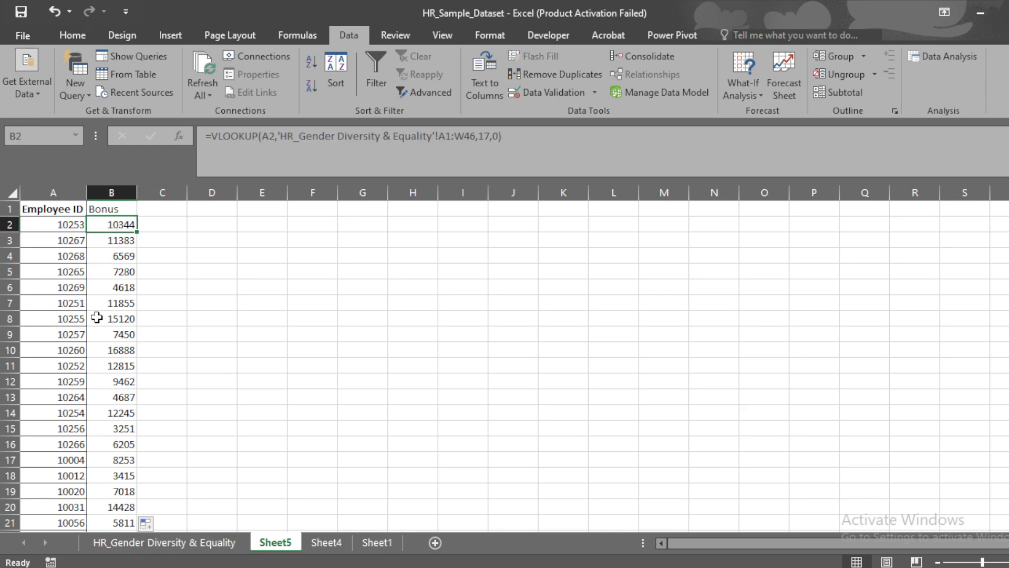
{"action": "left_click", "coordinate": [181, 542]}
{"action": "left_click", "coordinate": [172, 285]}
{"action": "key", "text": "ctrl+Up"}
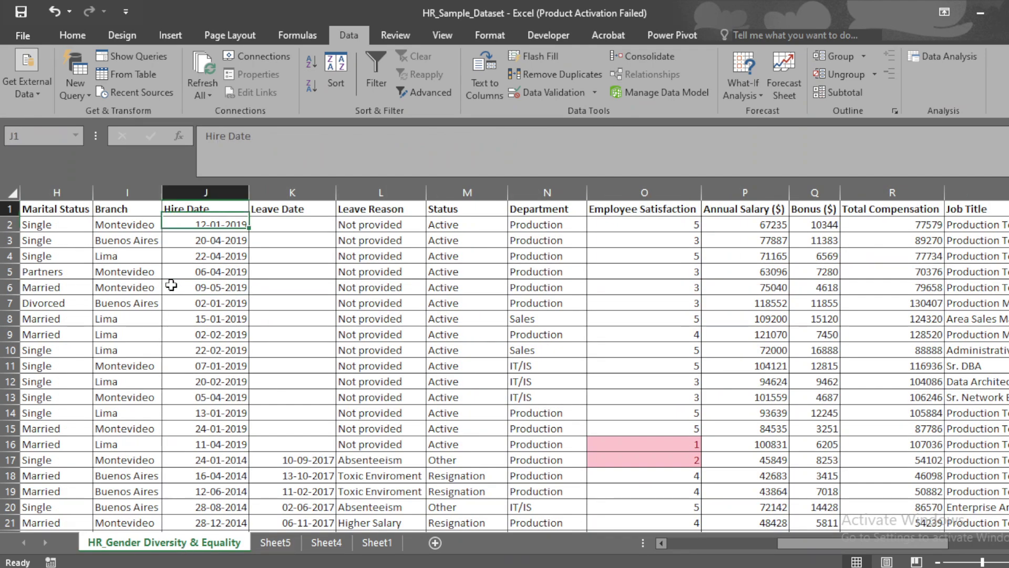
{"action": "key", "text": "ctrl+Left"}
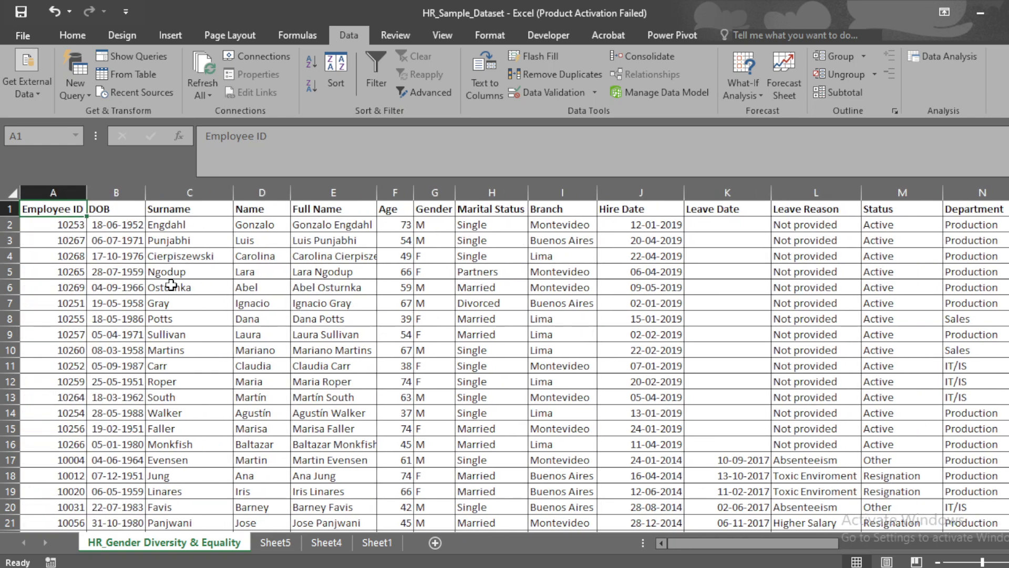